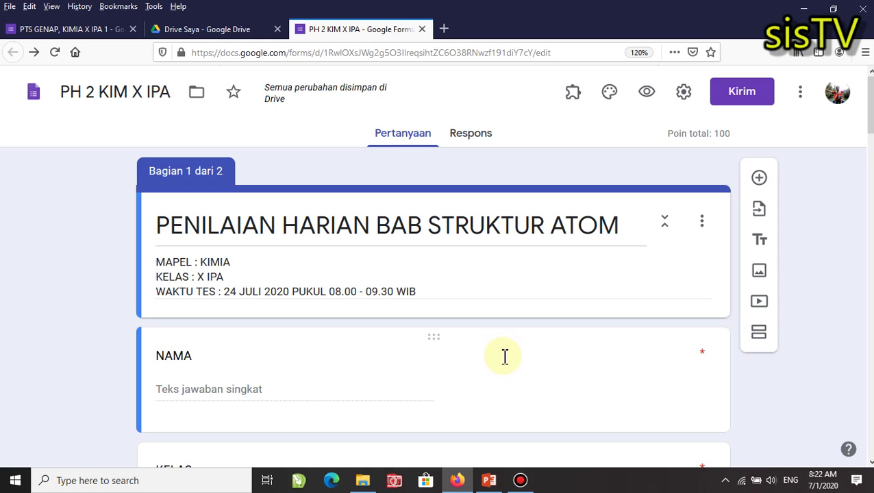
Scroll through the form and select the NOMOR ABSEN question.
scroll(492, 331, down, 3)
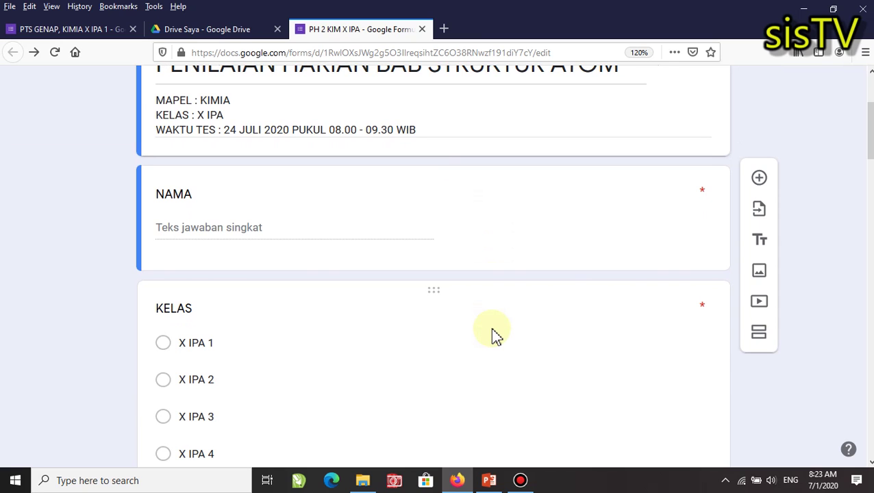
scroll(492, 333, up, 3)
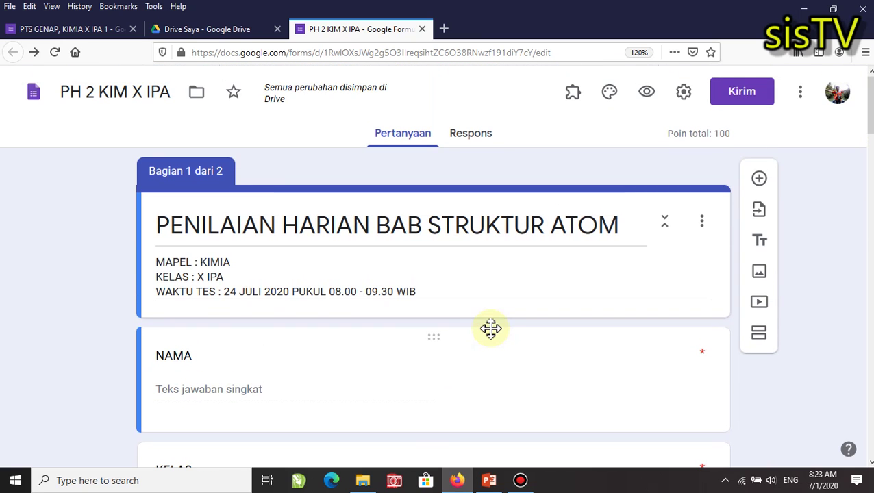
scroll(483, 332, down, 5)
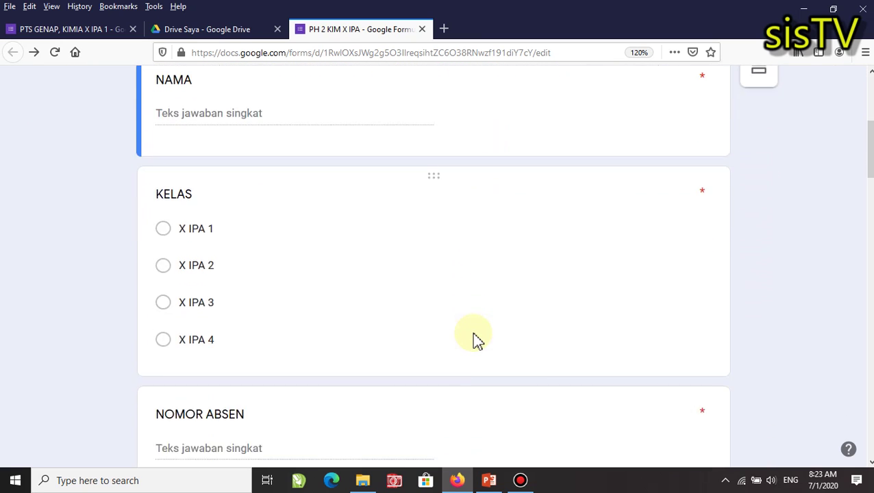
scroll(477, 341, down, 1)
scroll(437, 315, up, 6)
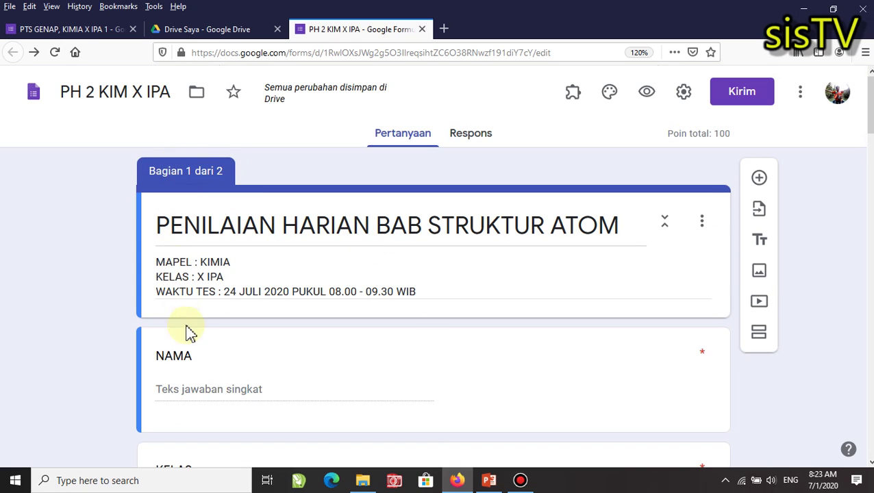
scroll(322, 322, down, 5)
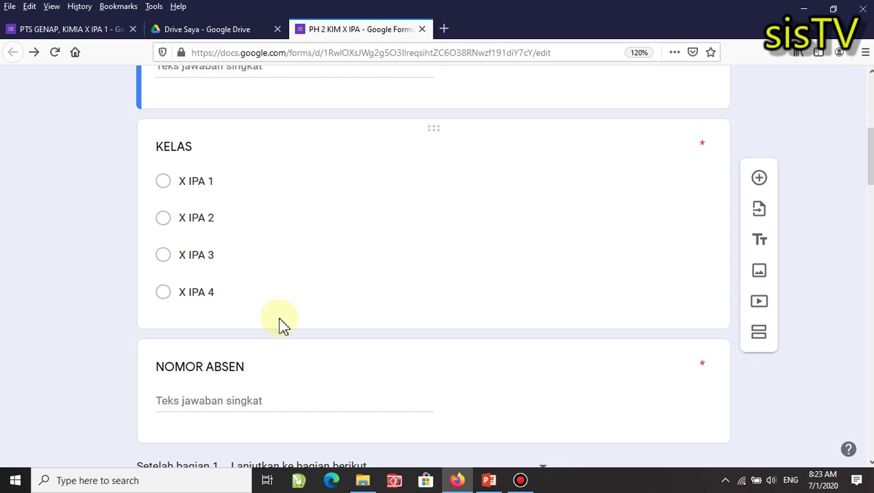
scroll(281, 322, down, 2)
scroll(281, 334, down, 1)
scroll(260, 449, down, 2)
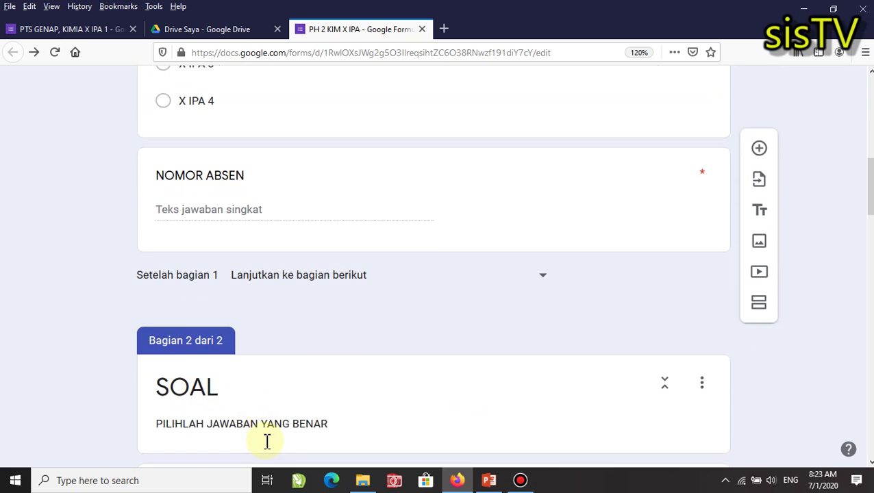
scroll(246, 418, down, 2)
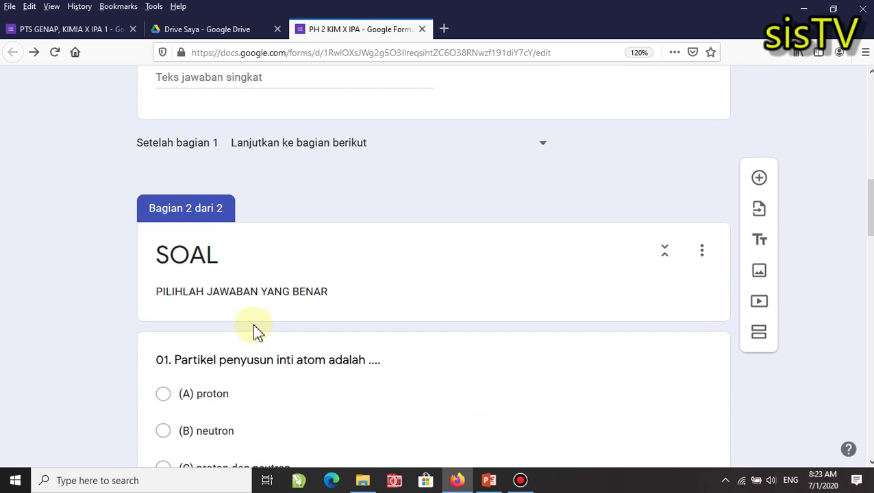
scroll(263, 248, up, 3)
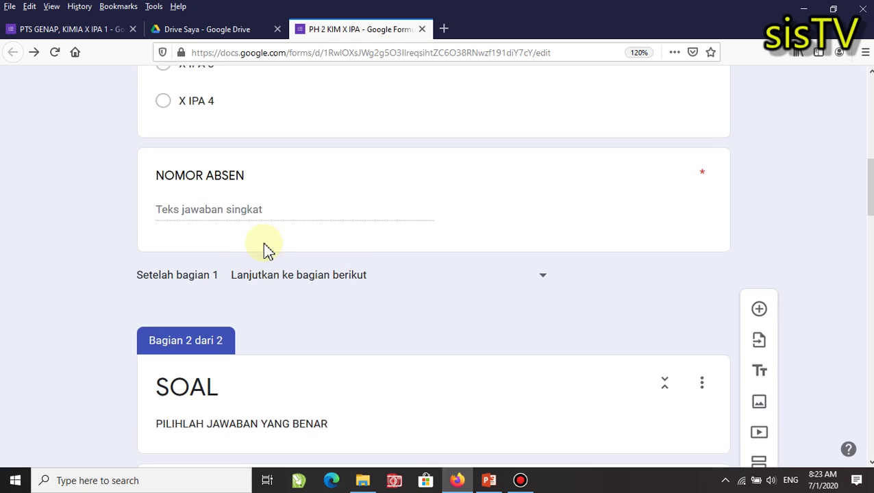
scroll(267, 250, up, 3)
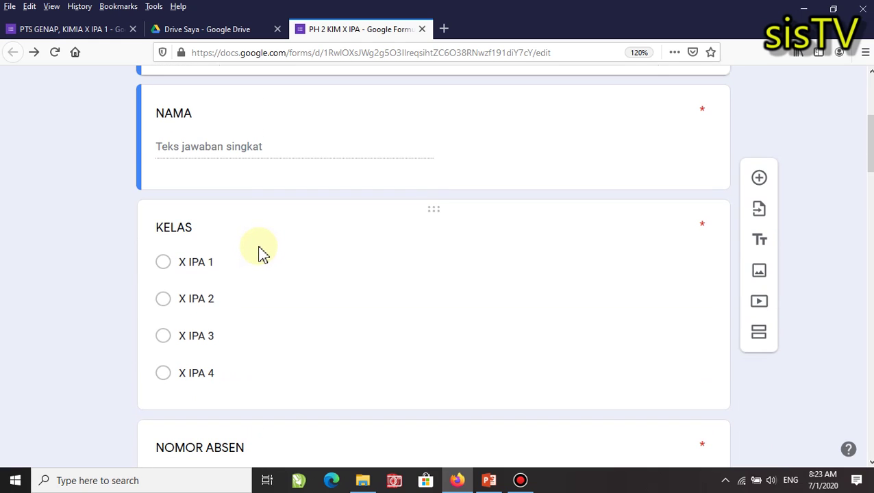
scroll(259, 255, down, 2)
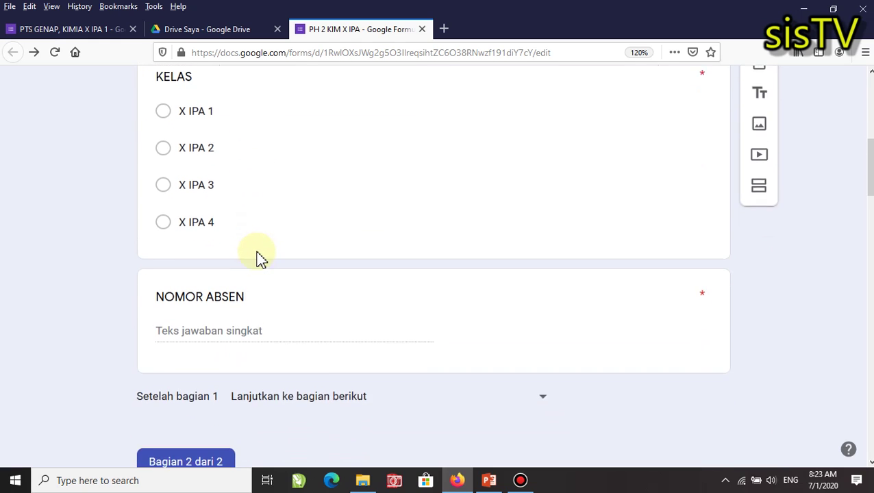
scroll(243, 235, up, 4)
scroll(241, 242, down, 4)
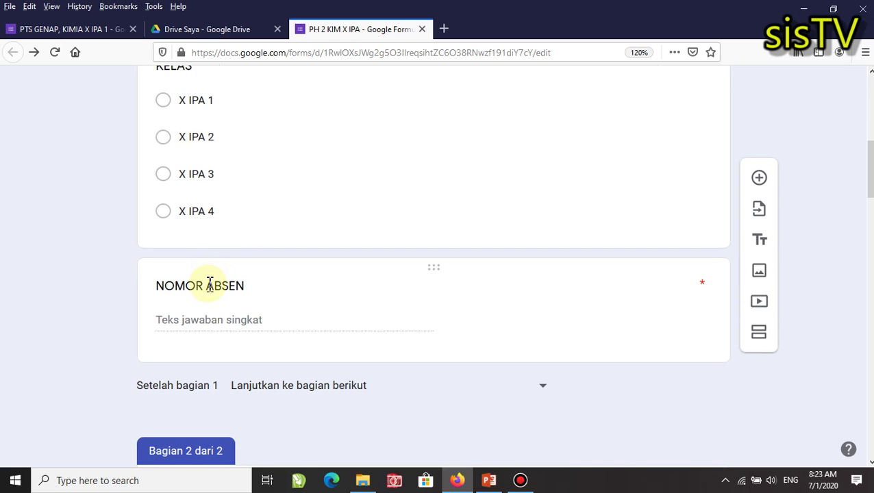
click(211, 292)
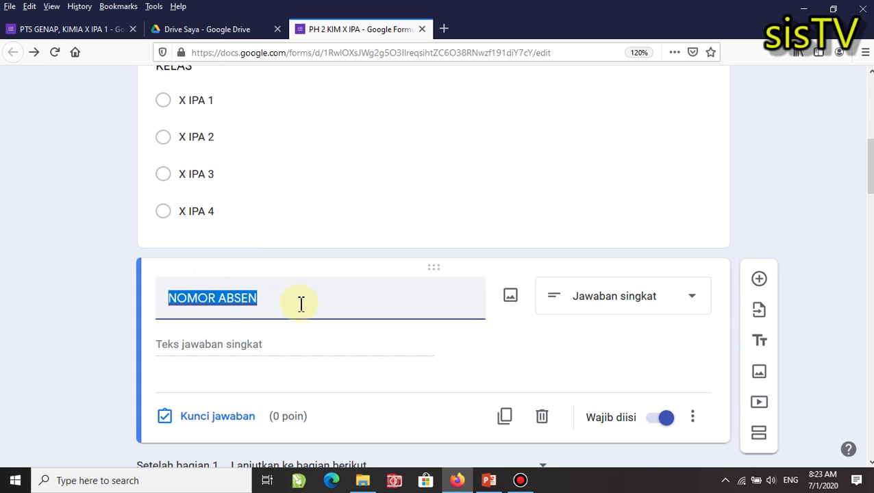
click(234, 300)
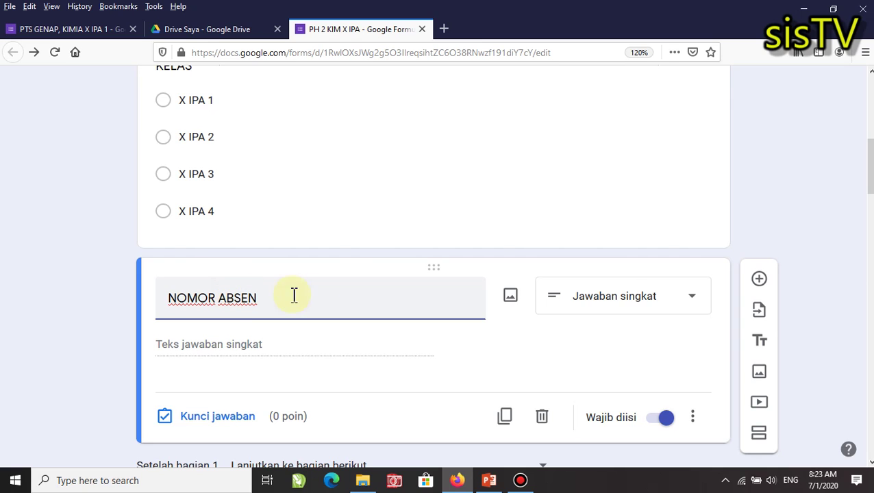
scroll(480, 342, down, 2)
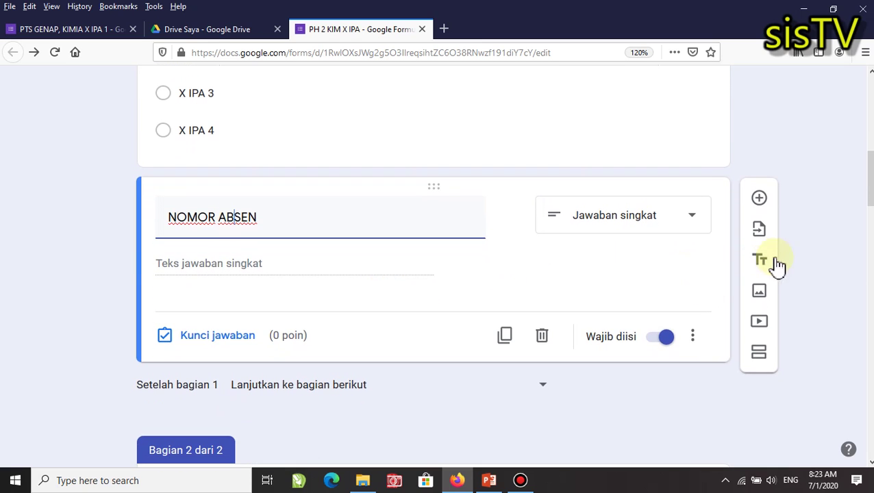
Add a short-answer (Jawaban singkat) question titled TOKEN below NOMOR ABSEN.
click(761, 207)
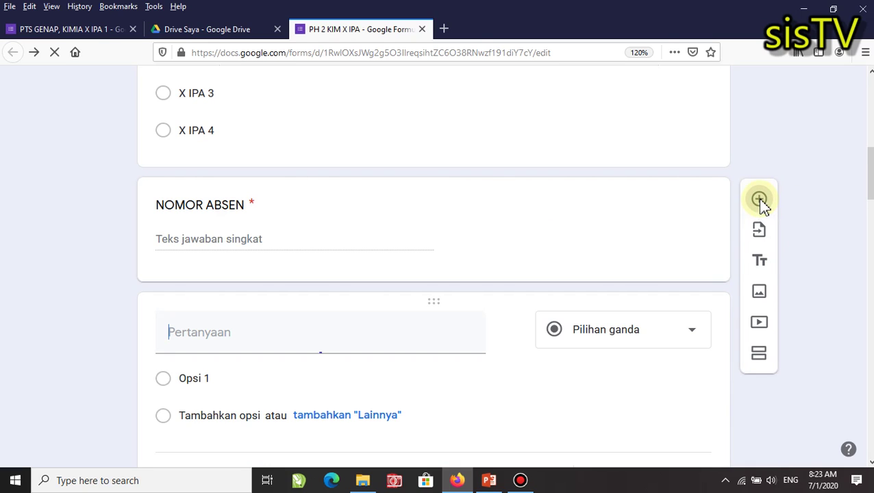
click(198, 335)
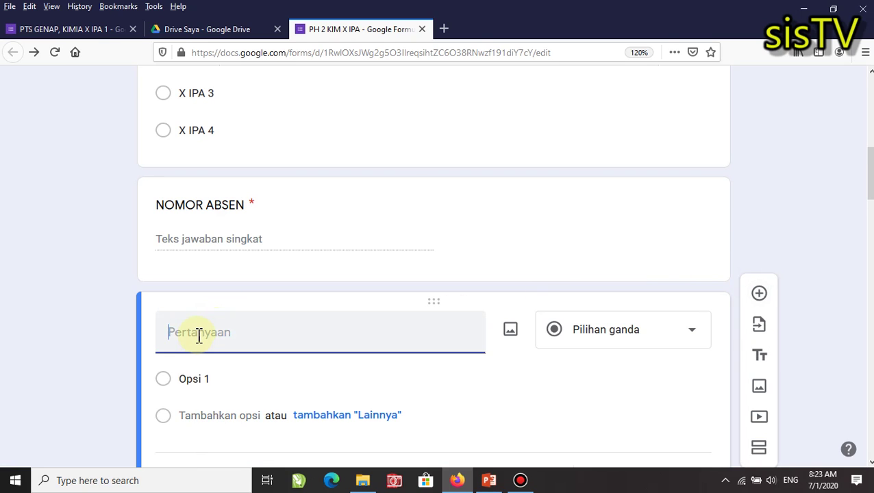
text(token)
key(BackSpace)
key(BackSpace)
key(BackSpace)
key(BackSpace)
key(BackSpace)
text(TOKEN)
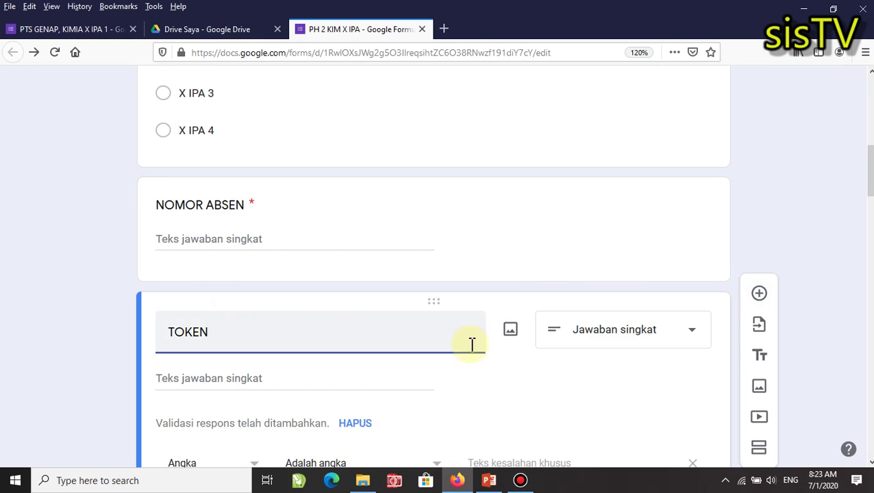
click(691, 340)
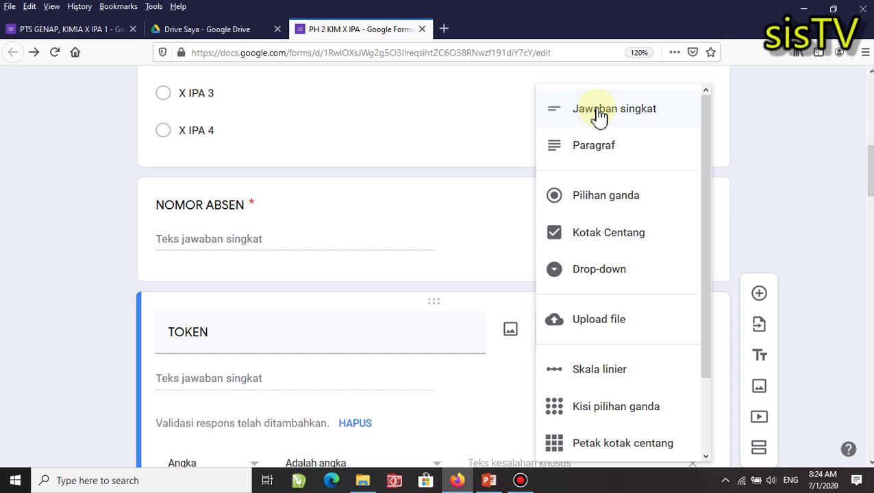
click(599, 115)
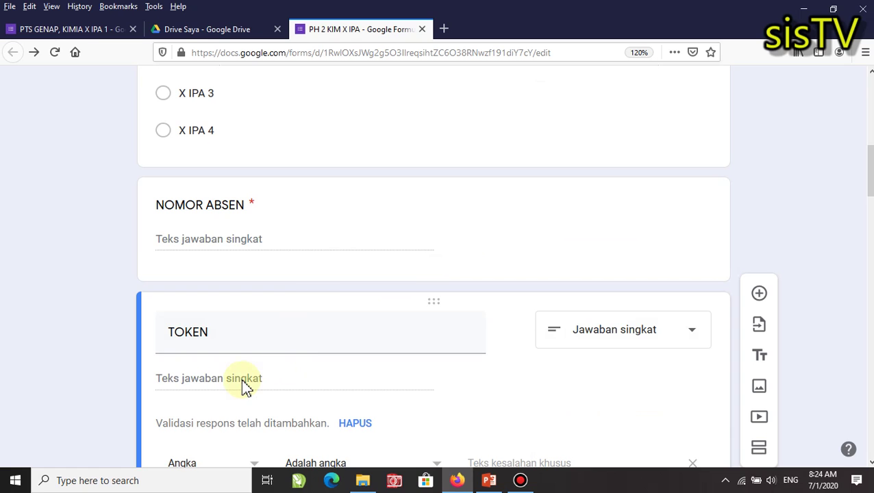
scroll(247, 387, down, 3)
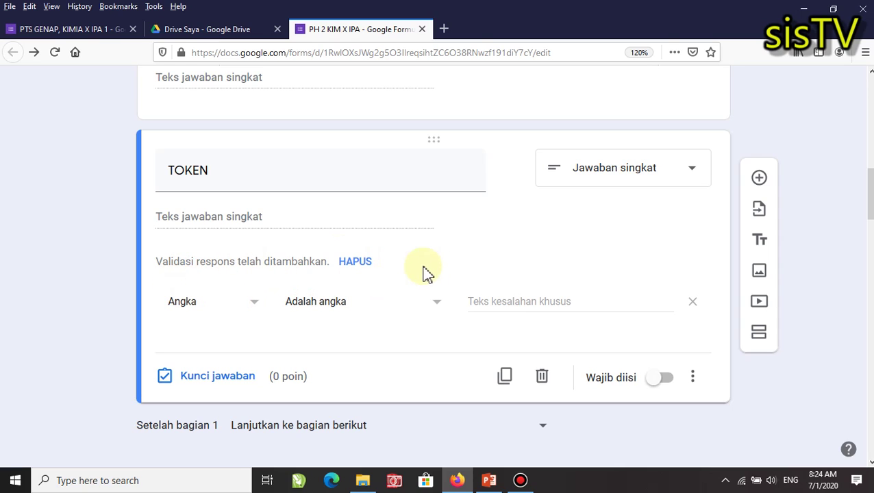
Turn TOKEN's response validation off and back on, leaving it as Angka / Lebih dari.
click(694, 379)
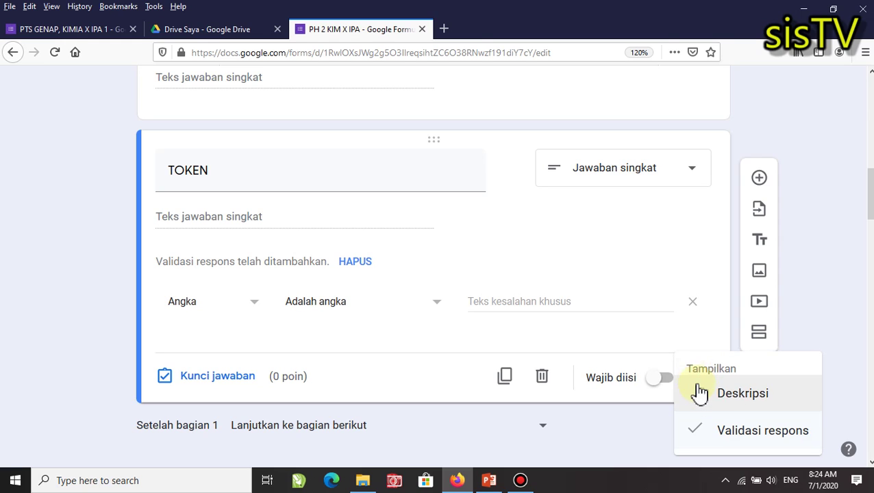
click(699, 433)
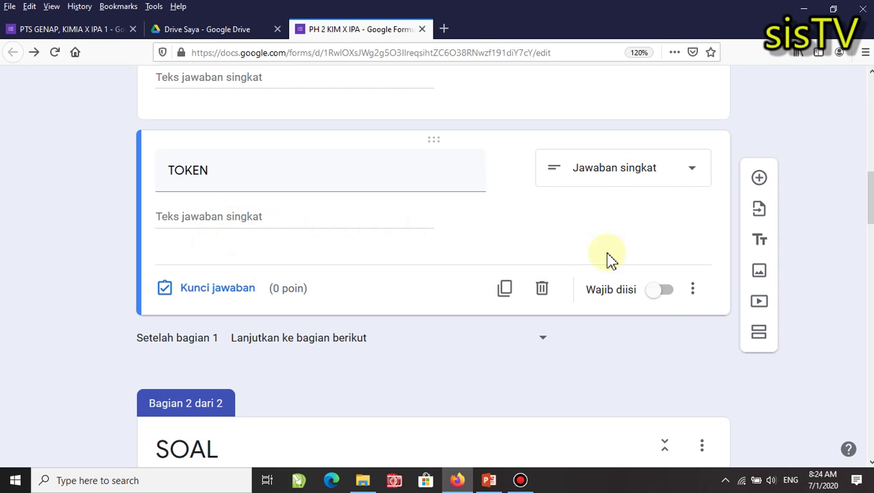
click(693, 293)
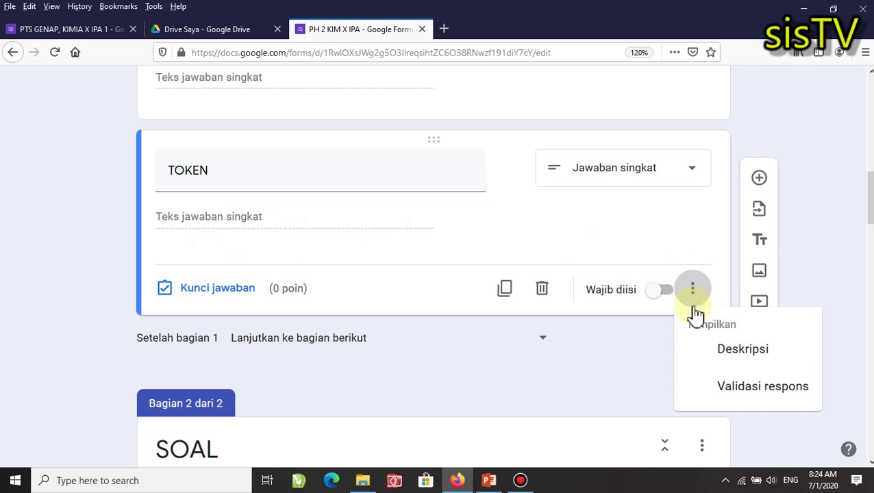
click(713, 388)
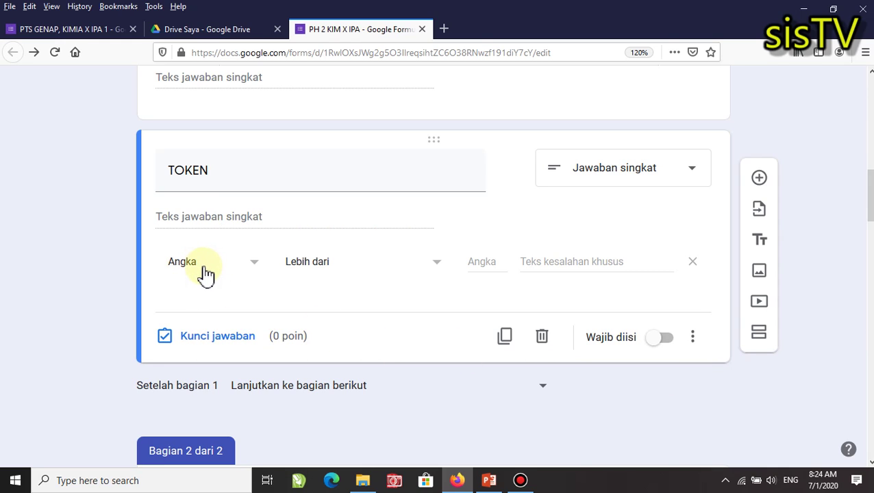
Try TOKEN's validation as Teks / Berisi, then as Angka / Sama dengan.
click(255, 270)
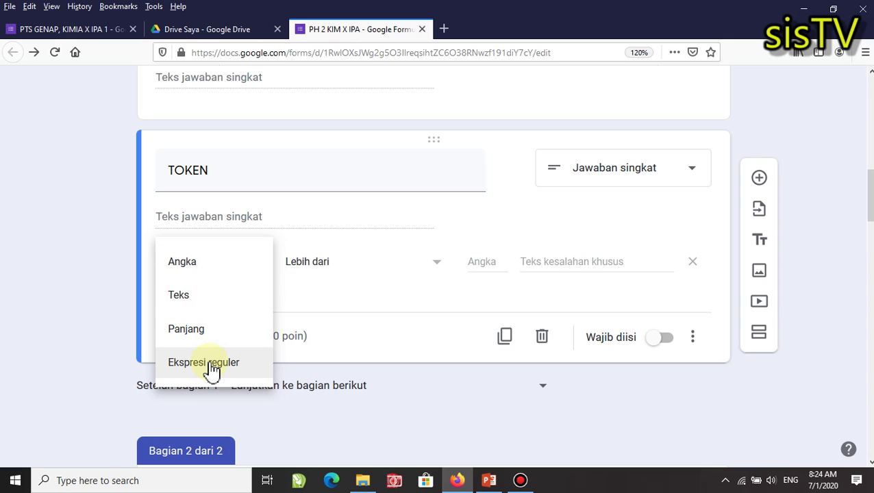
click(185, 298)
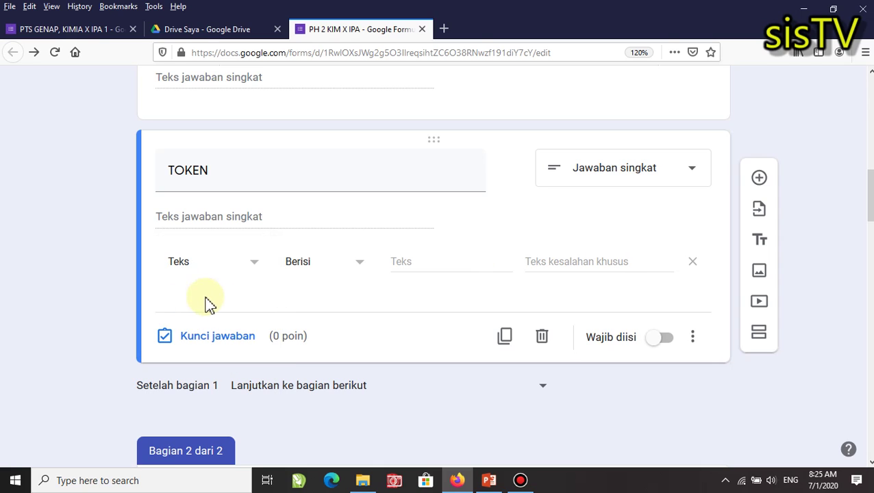
click(360, 266)
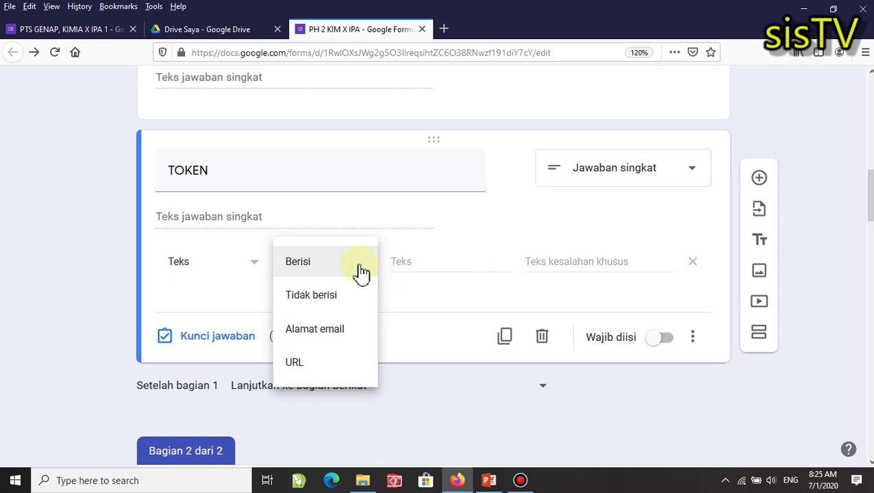
click(299, 271)
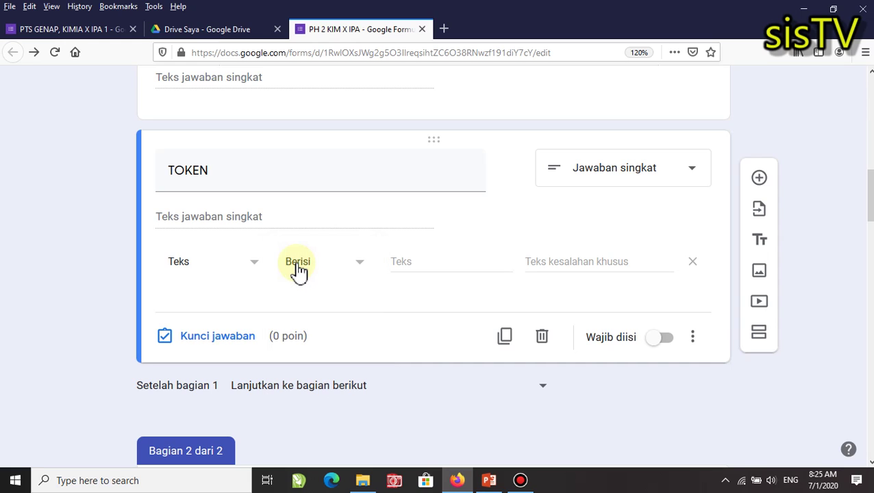
click(254, 269)
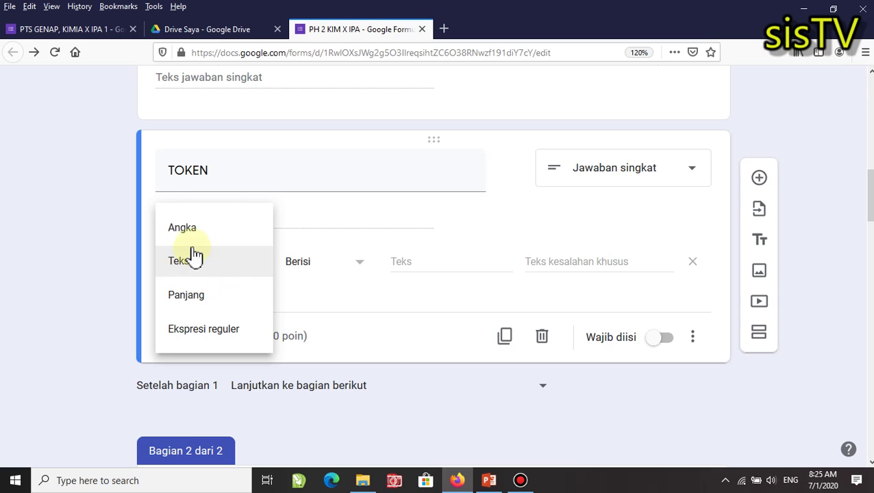
click(195, 233)
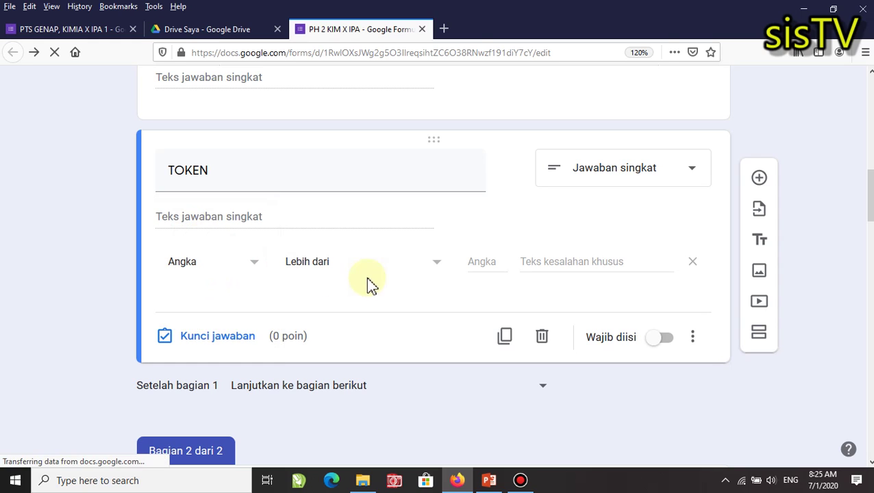
click(435, 267)
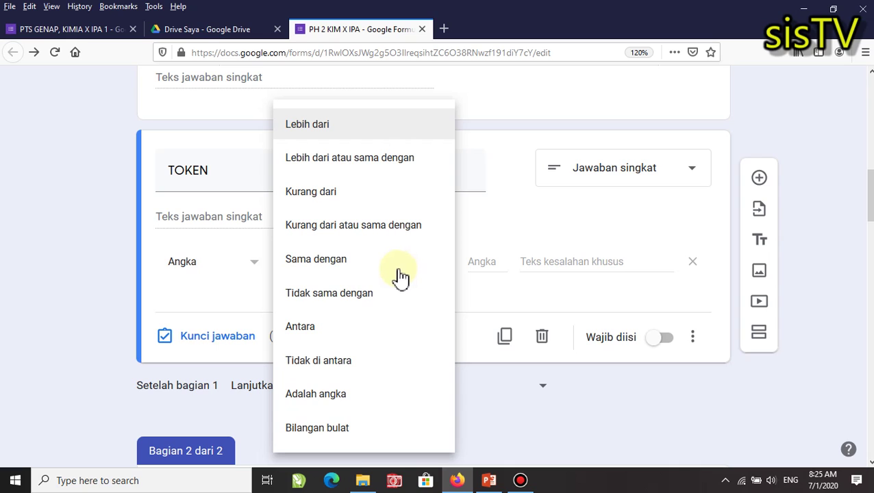
click(331, 270)
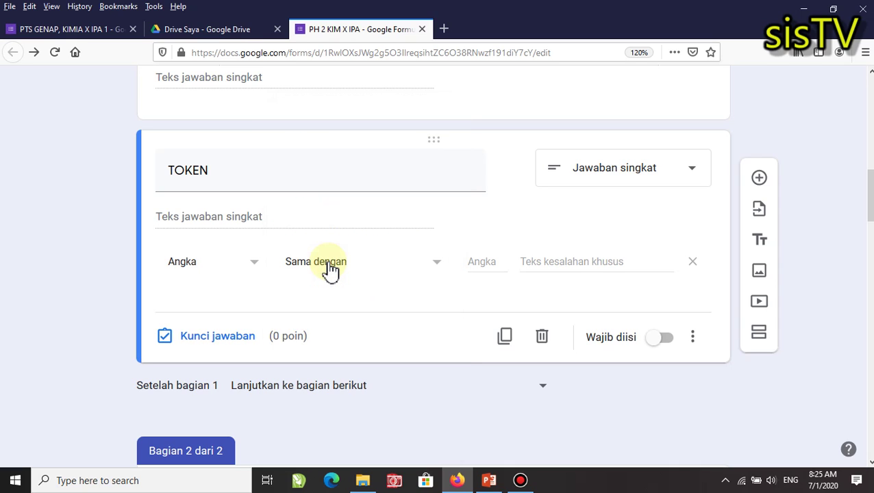
click(252, 267)
click(217, 304)
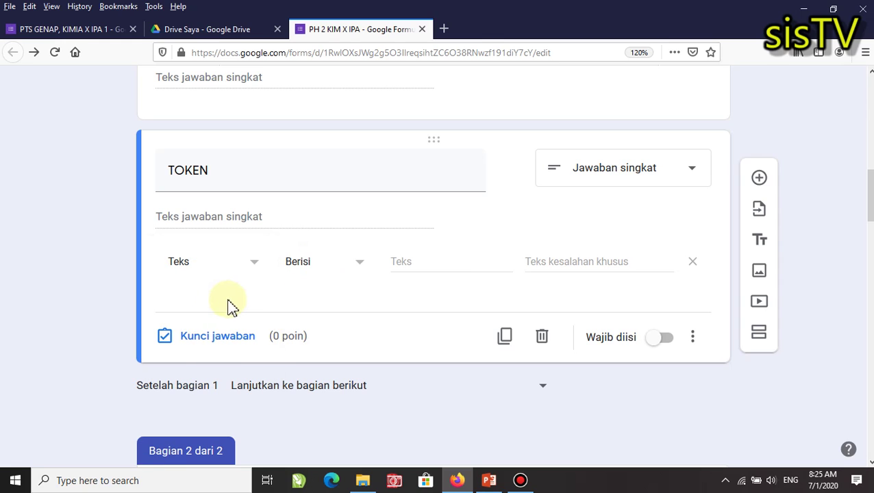
click(362, 267)
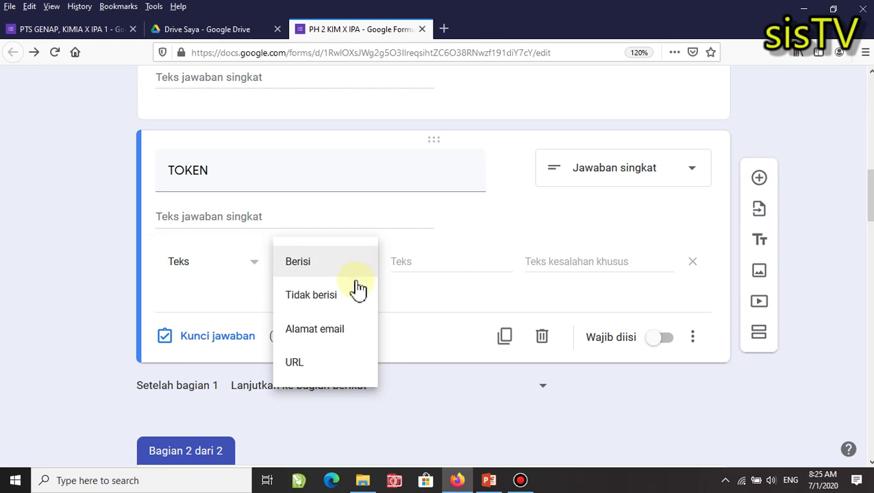
click(320, 267)
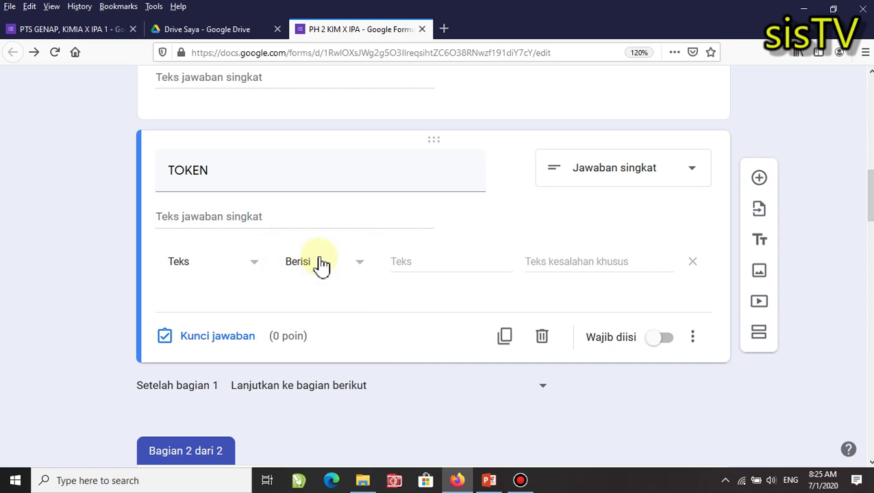
click(404, 263)
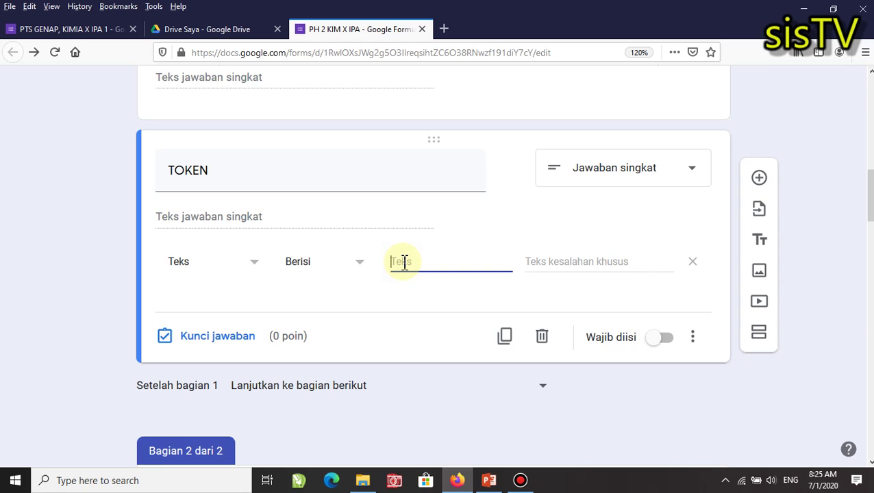
text(YOBELAJAR)
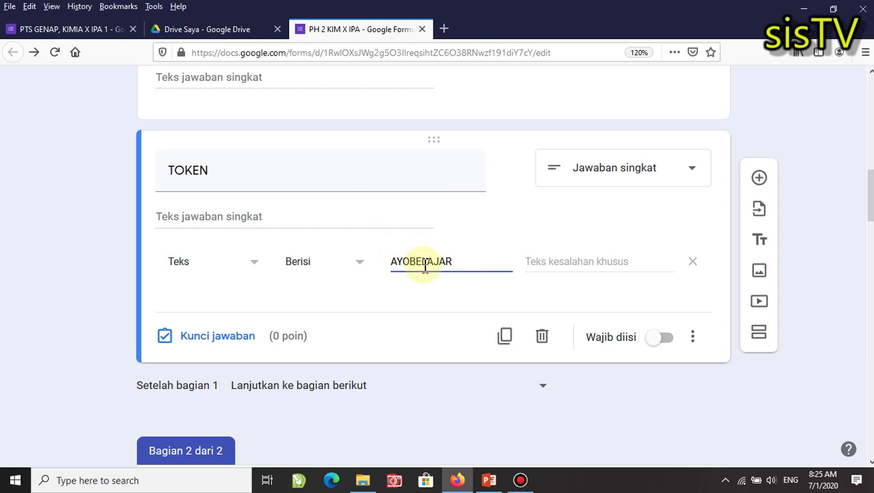
click(460, 261)
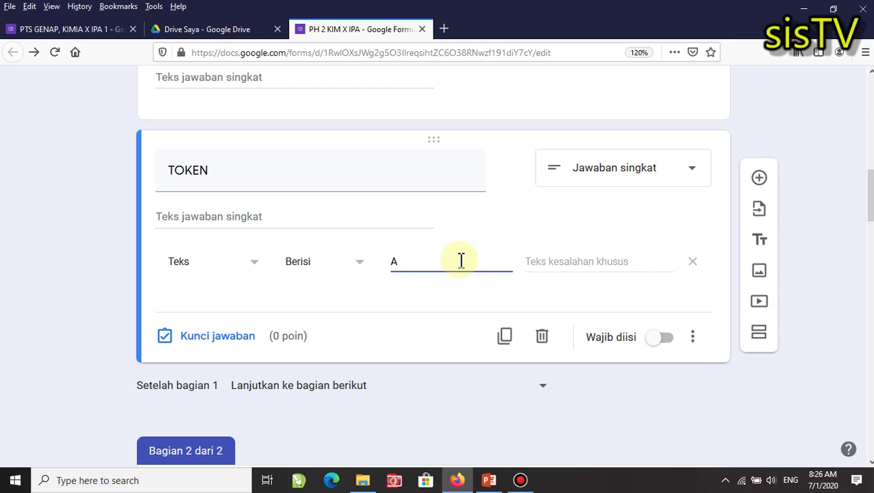
click(252, 272)
click(200, 231)
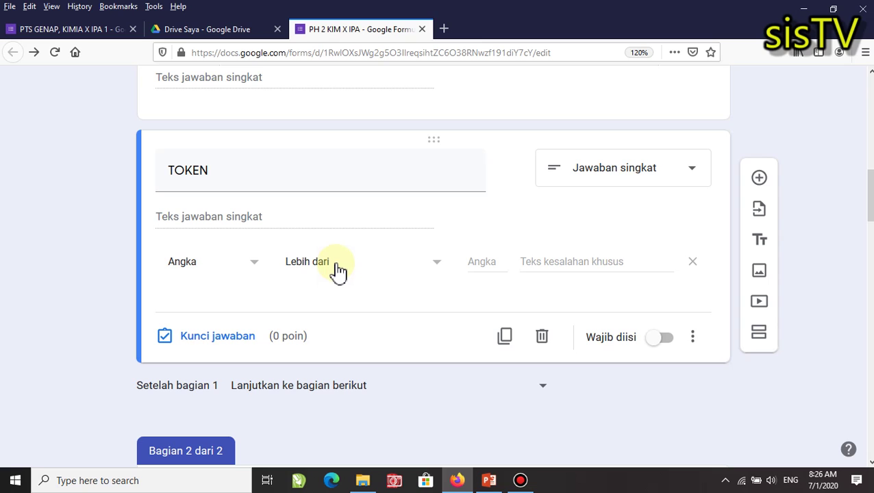
click(337, 271)
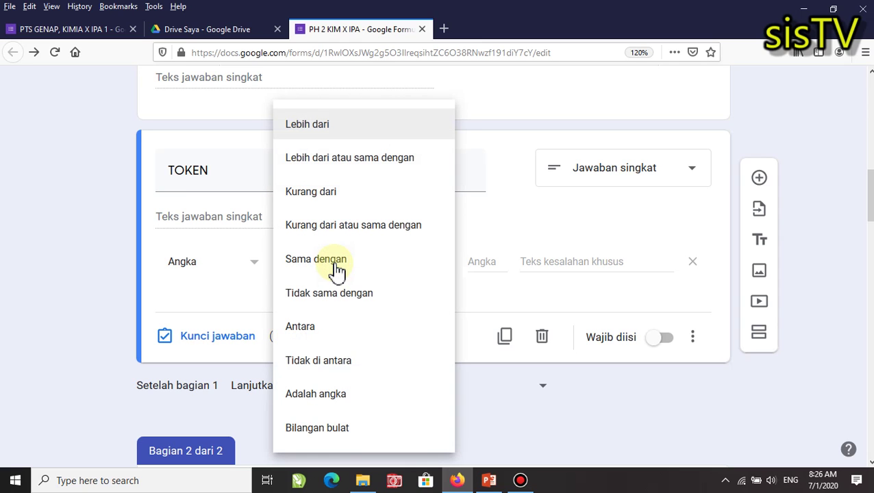
click(331, 271)
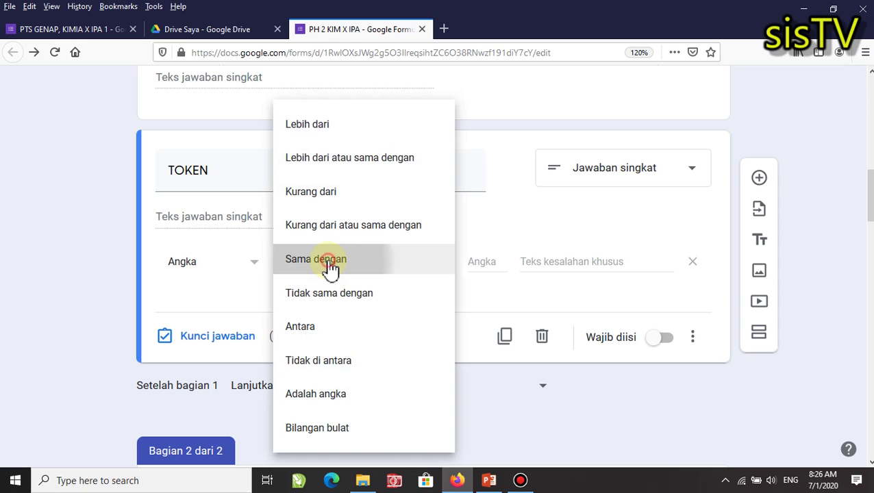
click(482, 261)
text(174329)
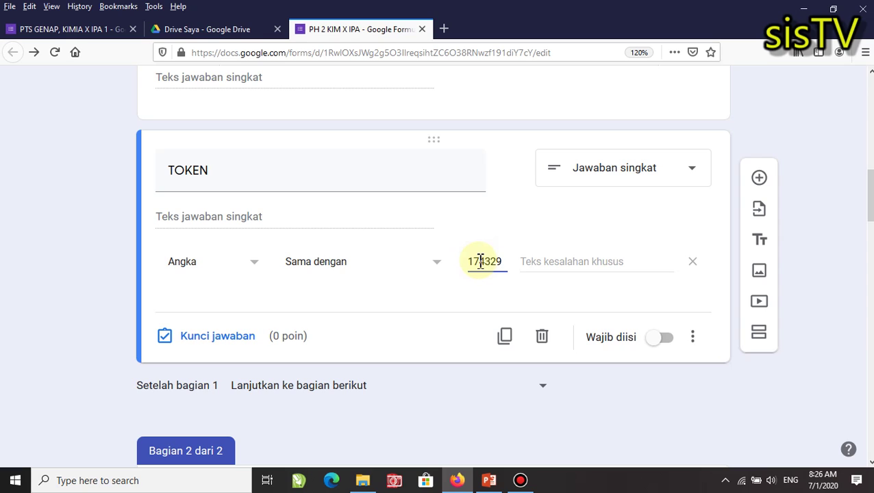
click(583, 263)
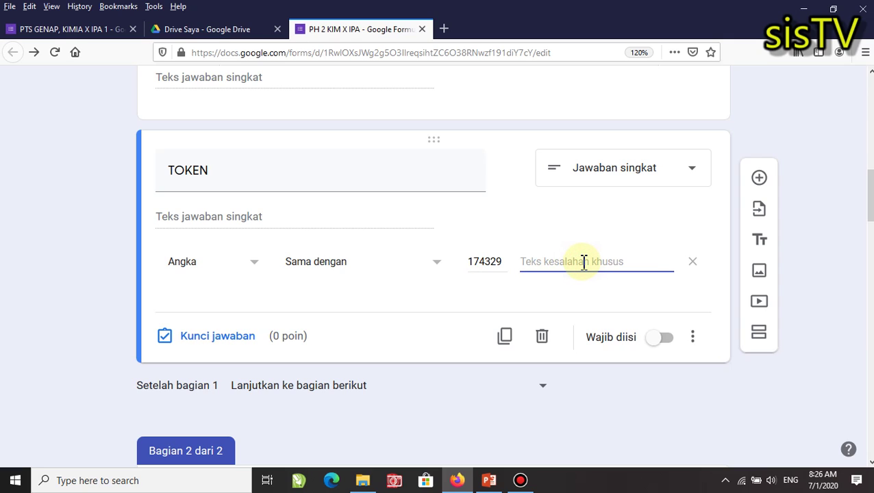
text(TOKEN ANDA SALAH)
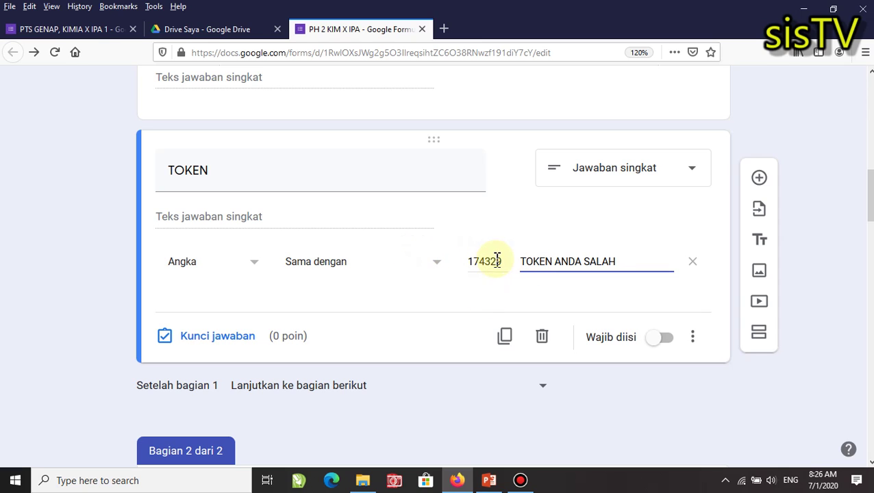
drag(500, 260, 464, 264)
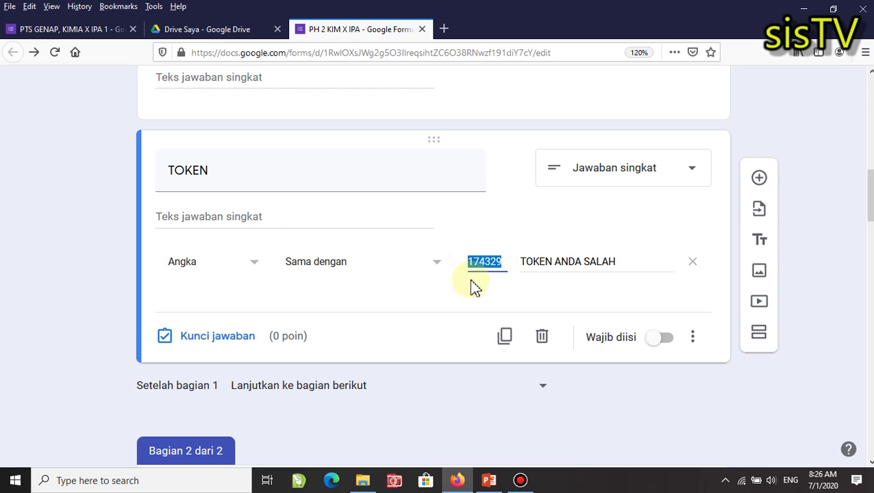
Show an empty Deskripsi field under the TOKEN question title.
click(533, 259)
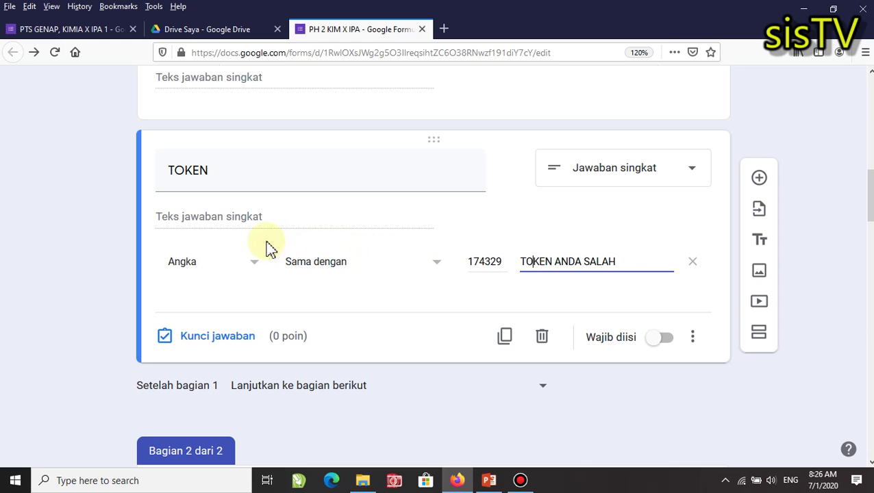
double_click(204, 172)
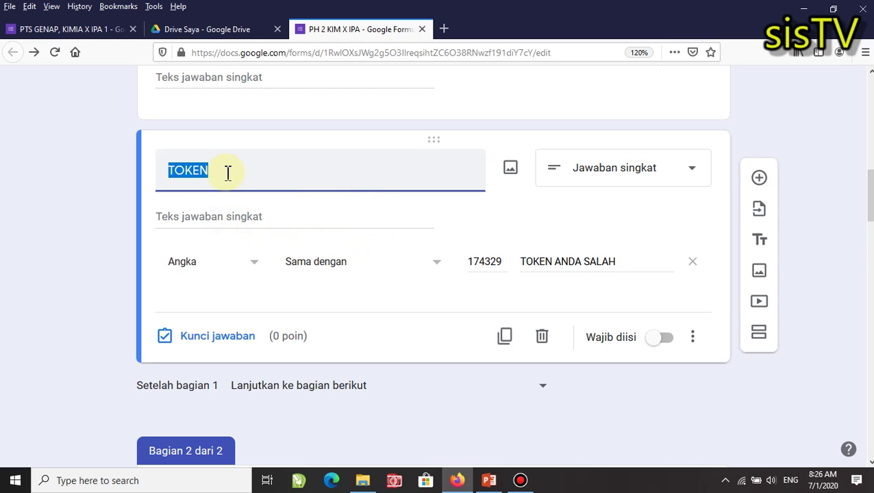
click(694, 343)
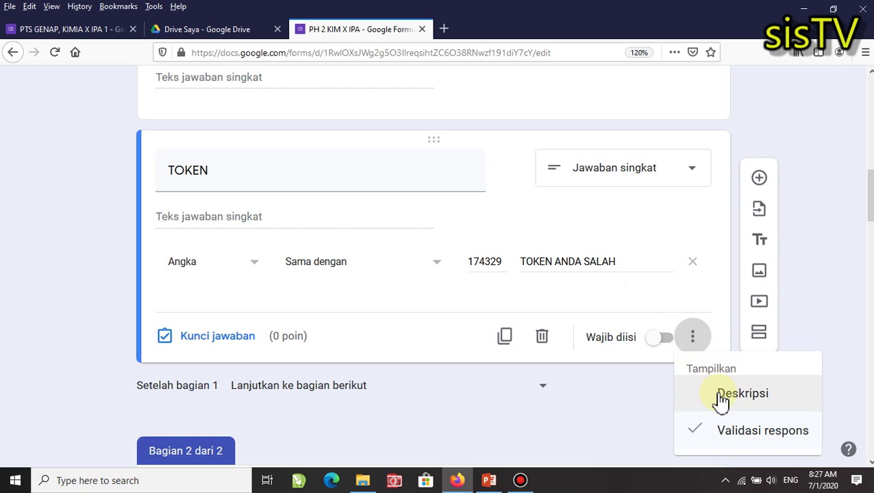
click(720, 395)
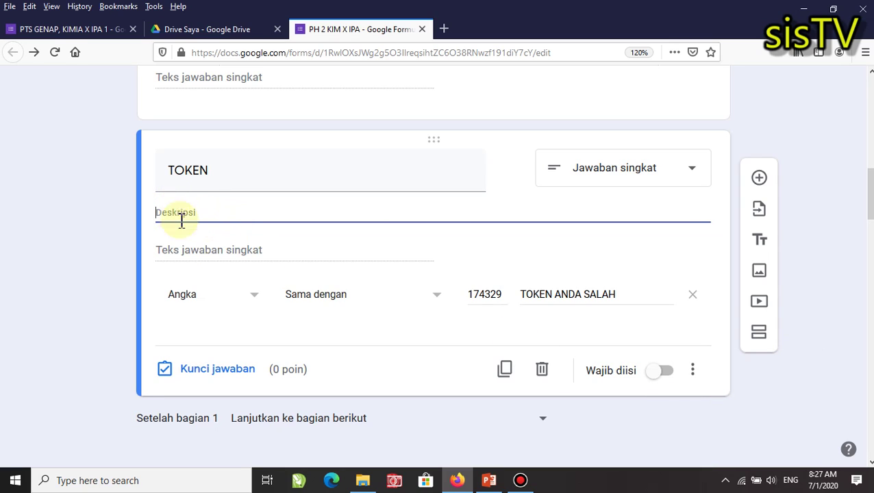
Write MINTALAH TOKEN KEPADA PANITIA in the TOKEN question's description field.
click(692, 370)
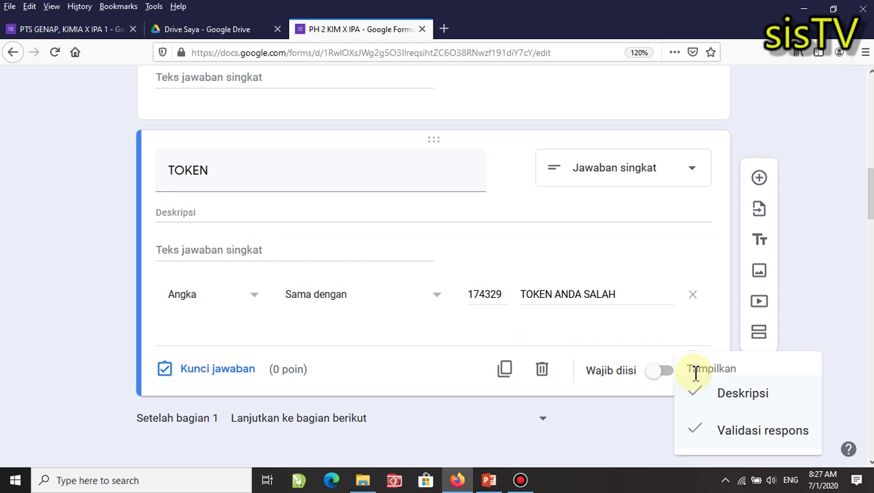
click(700, 403)
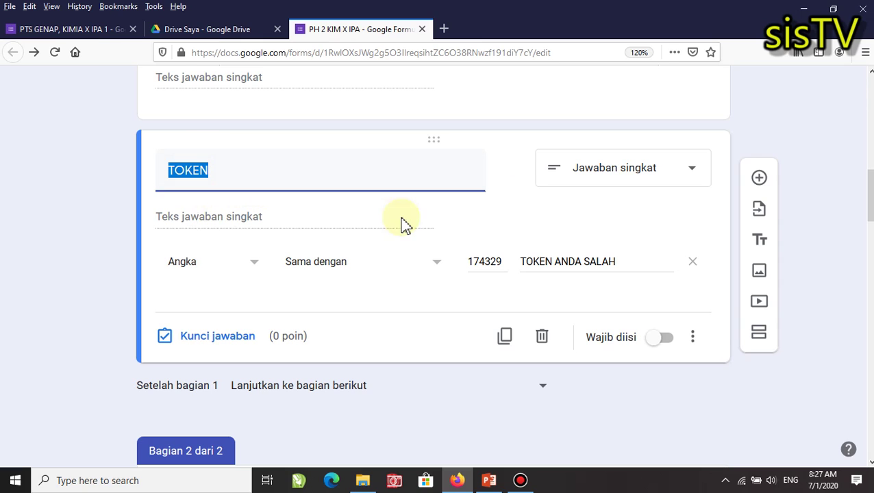
click(693, 342)
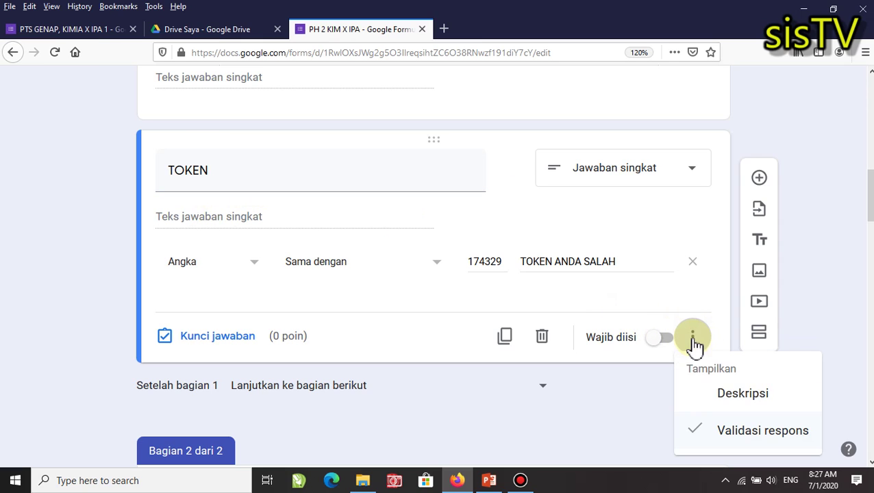
click(713, 404)
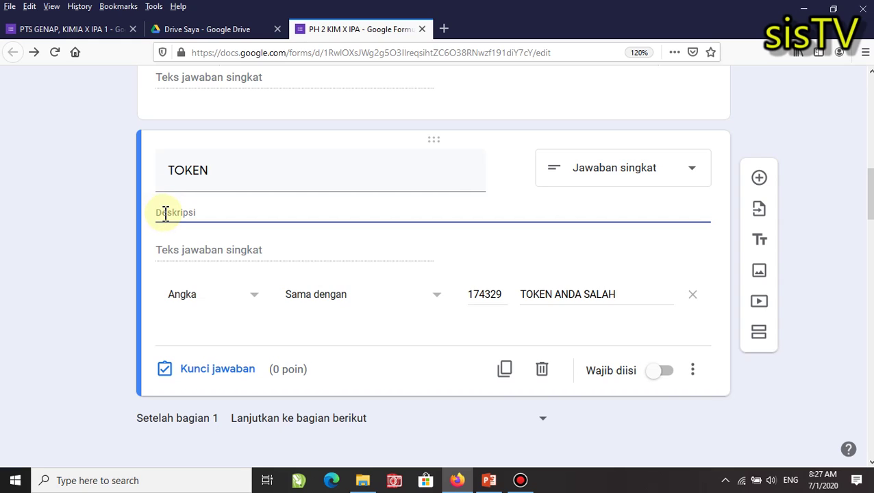
text(MINT)
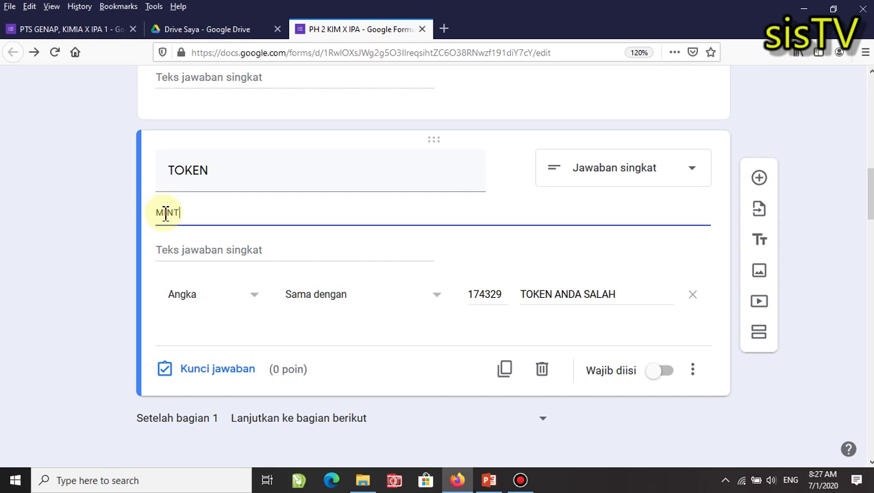
text(ALAH TOKEN KEPADA)
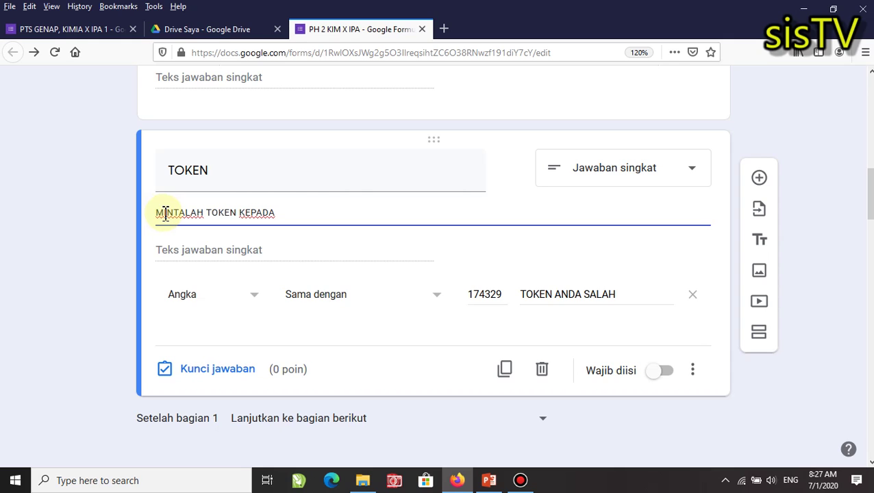
text(TIA)
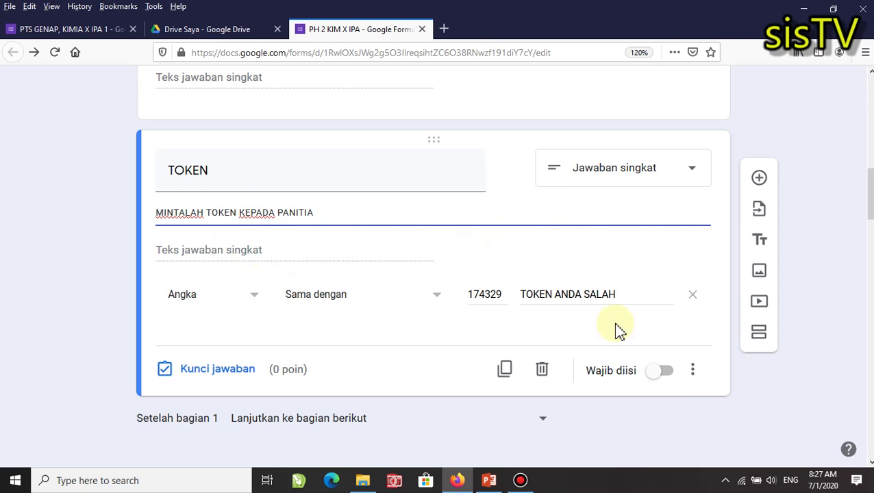
click(672, 375)
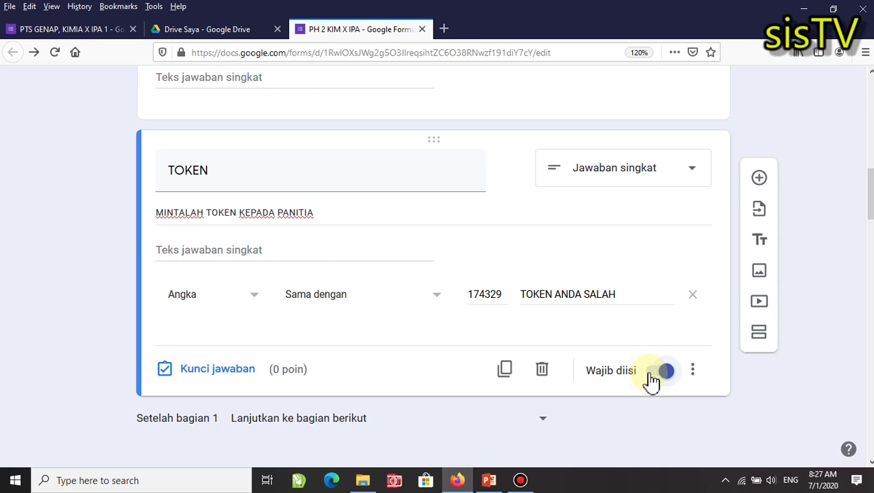
click(651, 376)
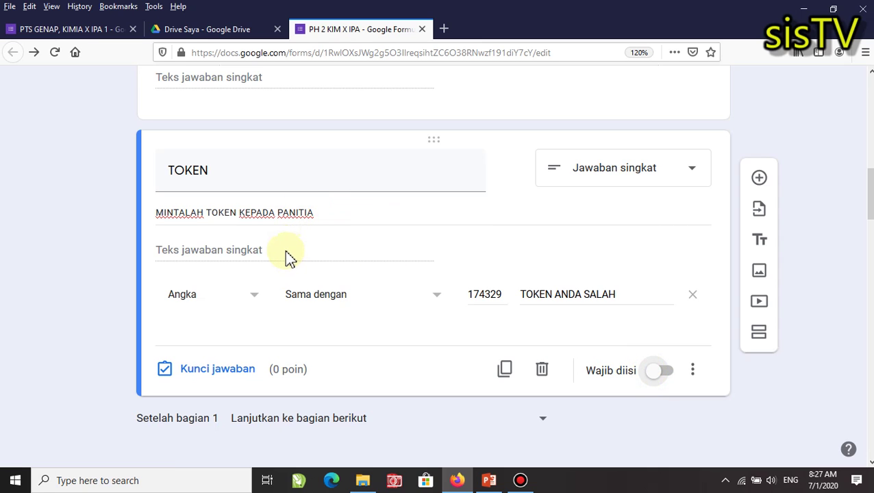
scroll(285, 252, down, 2)
scroll(285, 251, down, 8)
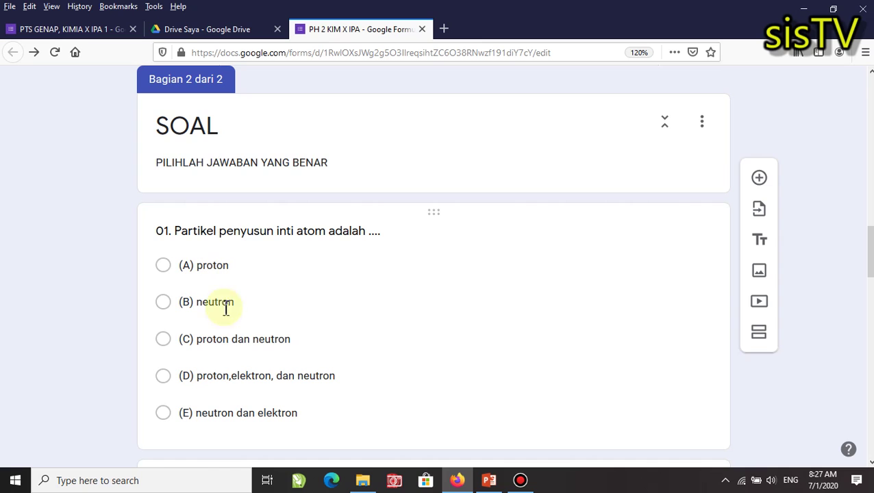
scroll(228, 326, up, 8)
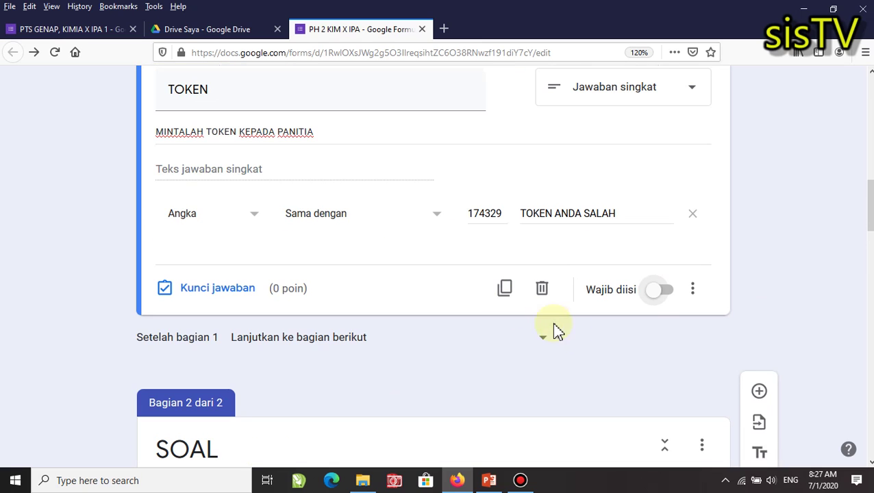
click(666, 293)
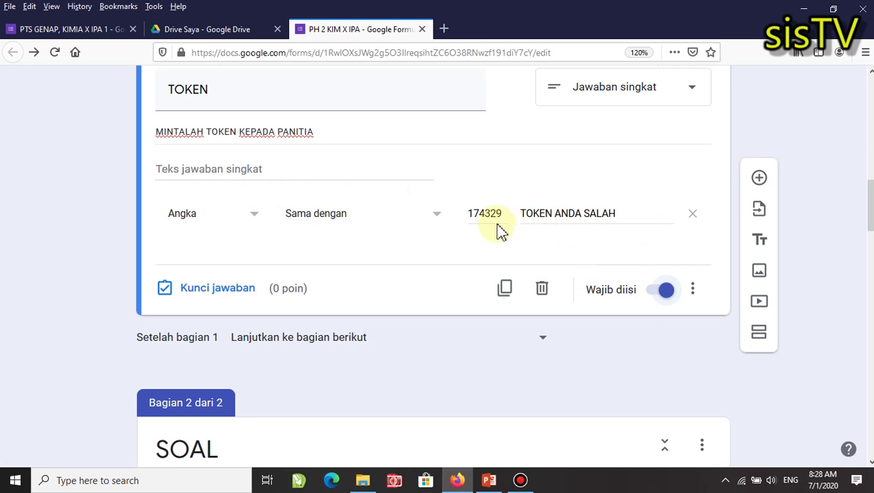
scroll(491, 299, down, 3)
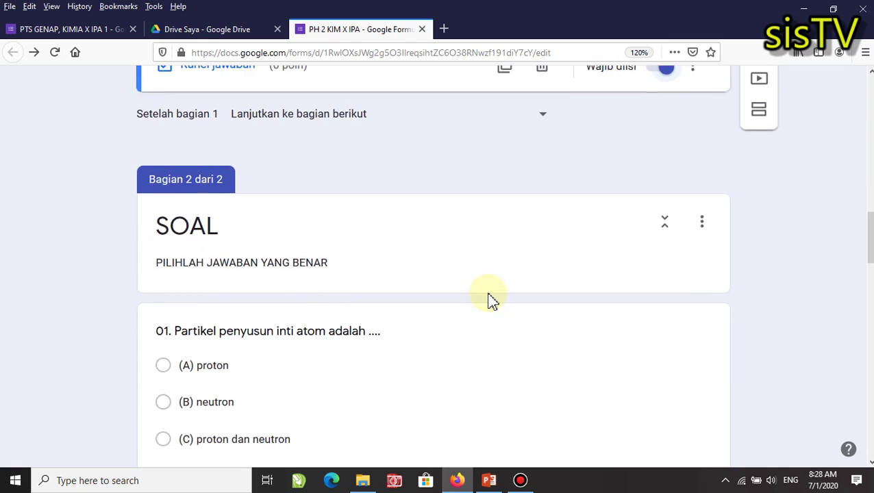
scroll(492, 299, down, 1)
scroll(491, 299, up, 2)
scroll(492, 298, up, 1)
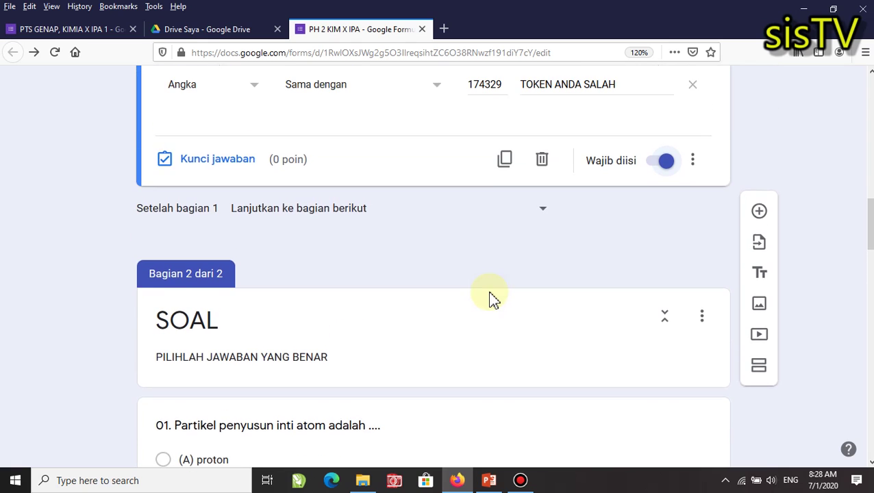
scroll(492, 299, up, 1)
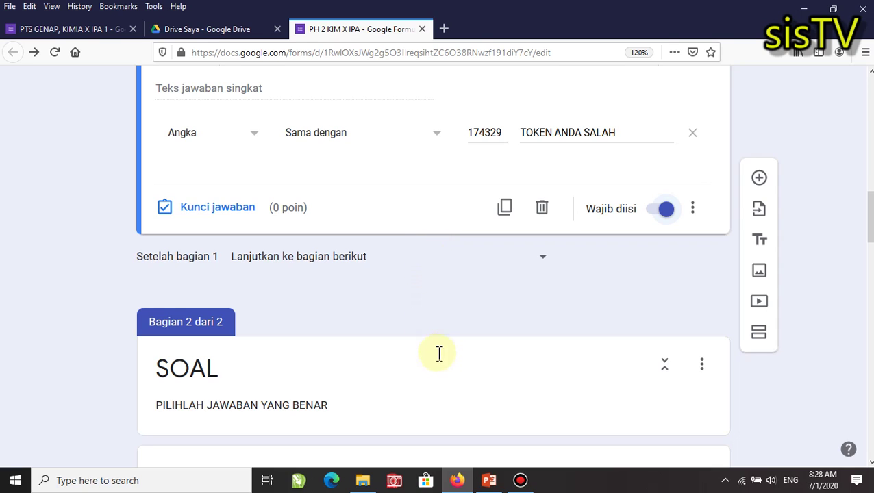
click(661, 209)
click(668, 213)
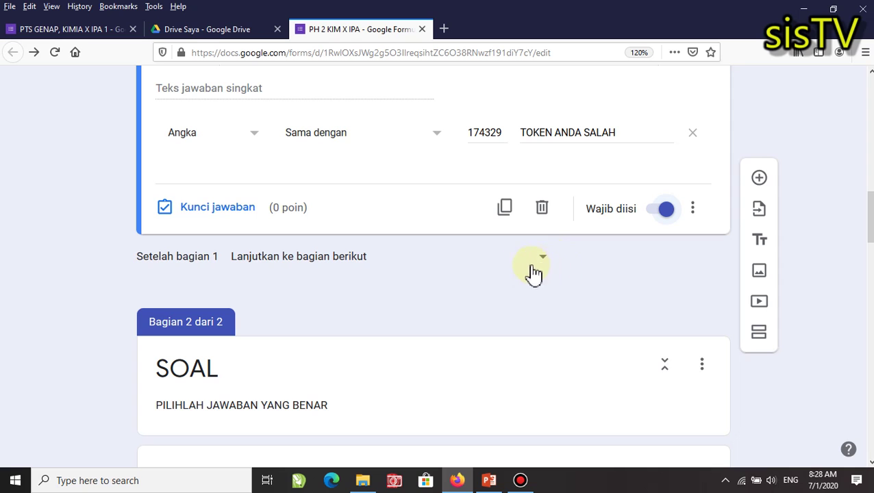
scroll(496, 265, up, 6)
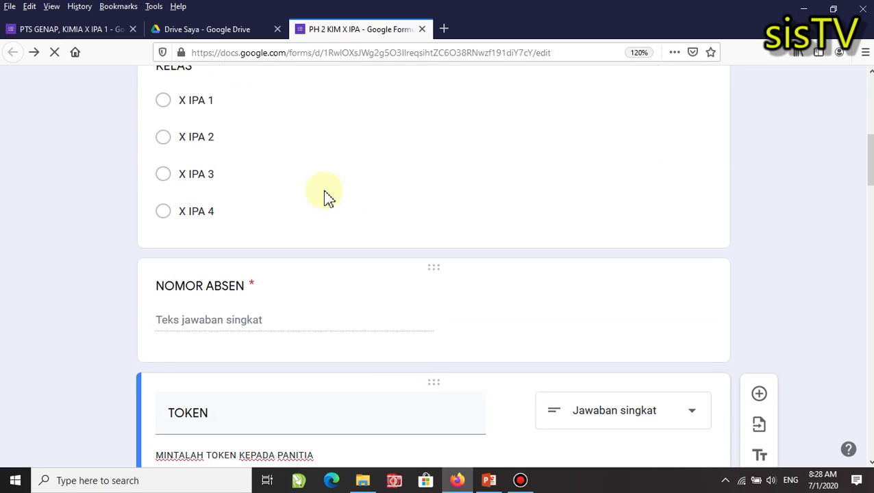
scroll(277, 170, up, 3)
scroll(214, 137, up, 2)
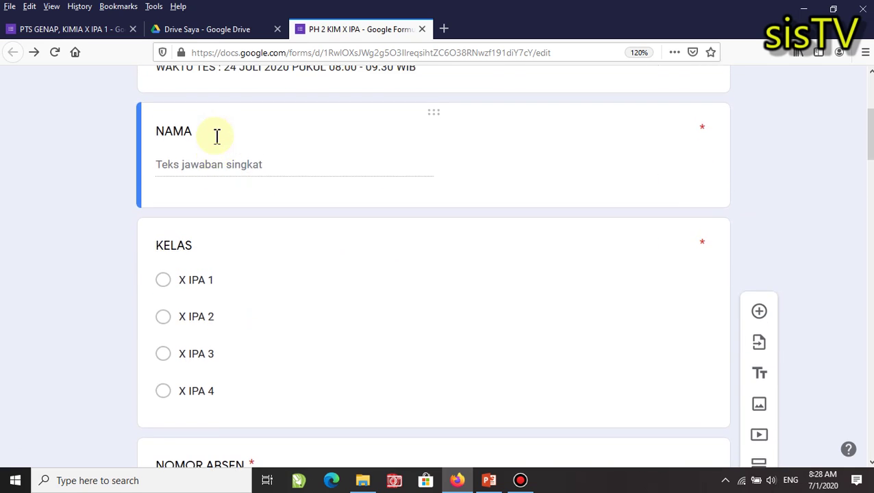
scroll(267, 195, down, 5)
click(302, 219)
scroll(301, 219, down, 4)
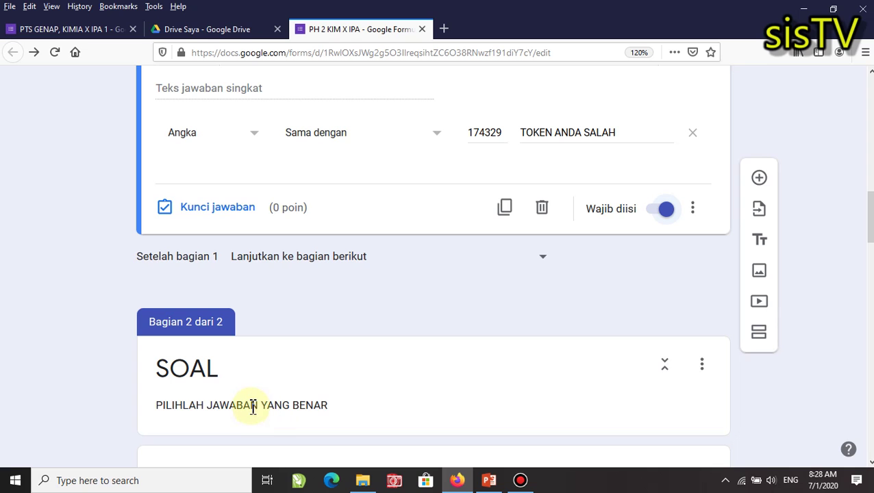
scroll(395, 280, up, 8)
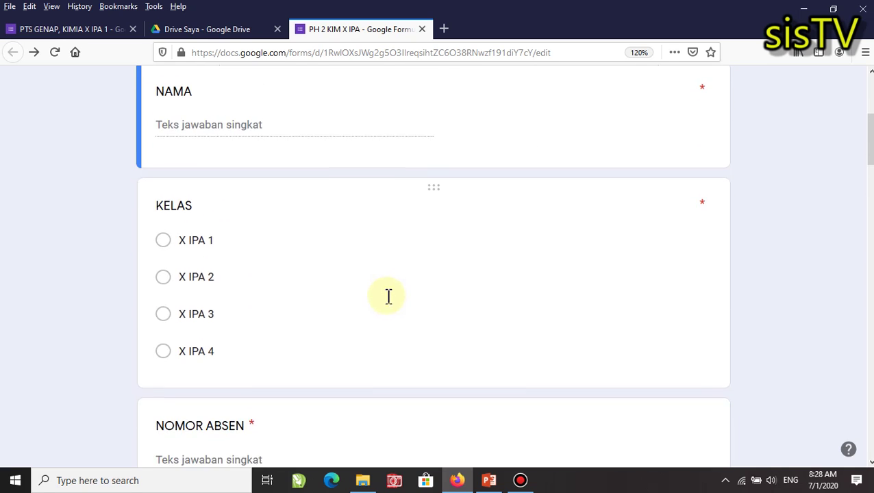
scroll(387, 296, down, 6)
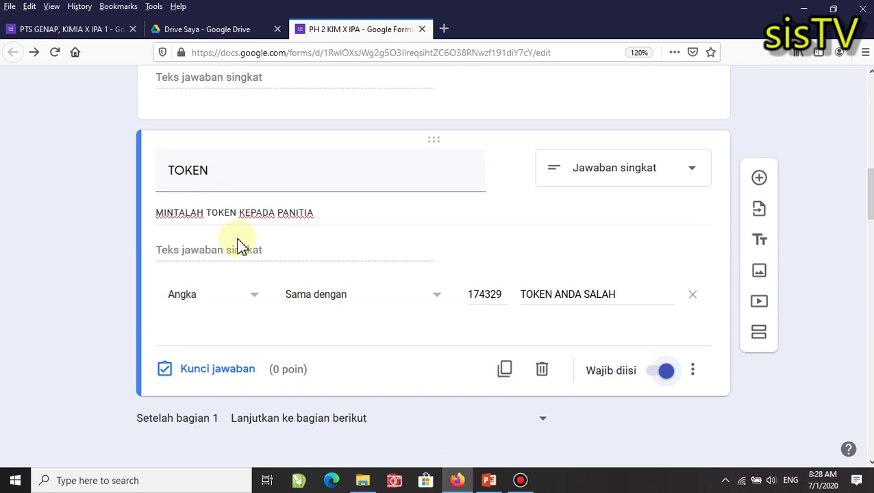
scroll(408, 260, up, 4)
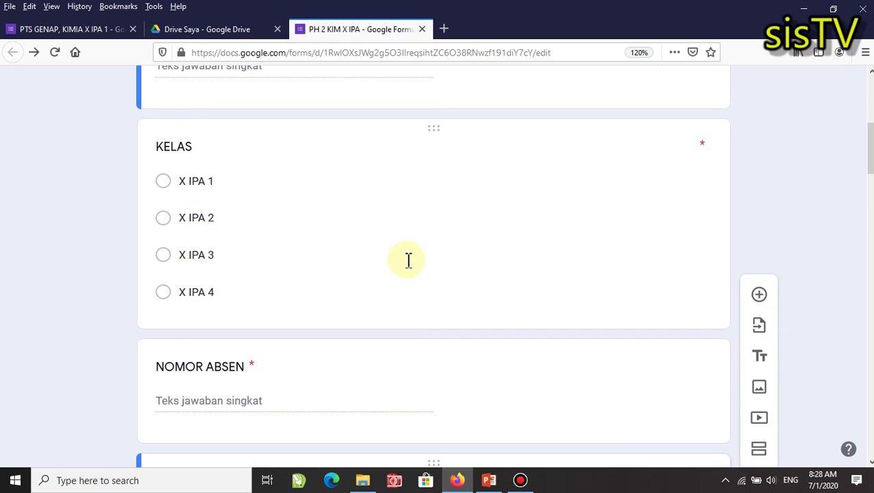
scroll(409, 260, up, 5)
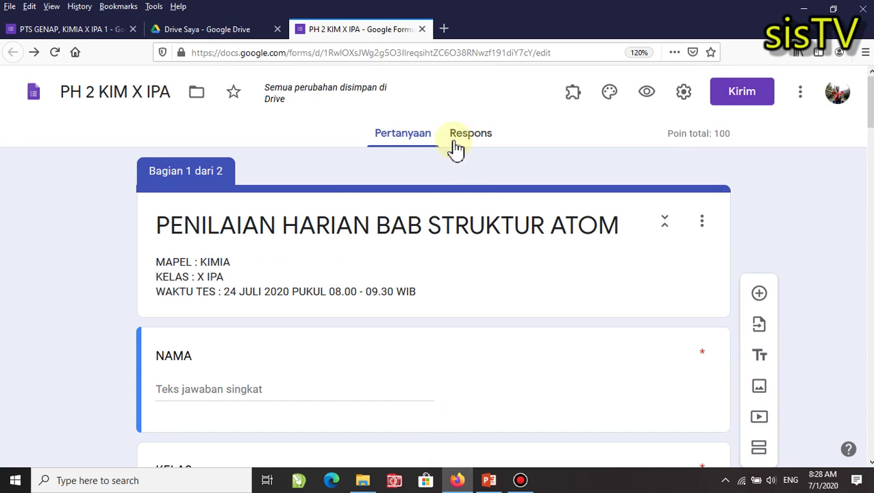
Switch off 'Menerima tanggapan' on the Respons page, after briefly turning it back on.
click(397, 144)
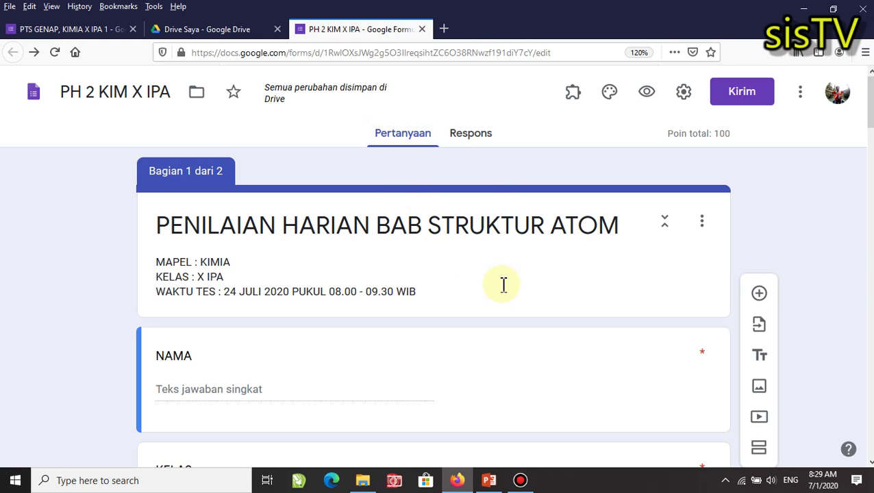
click(477, 145)
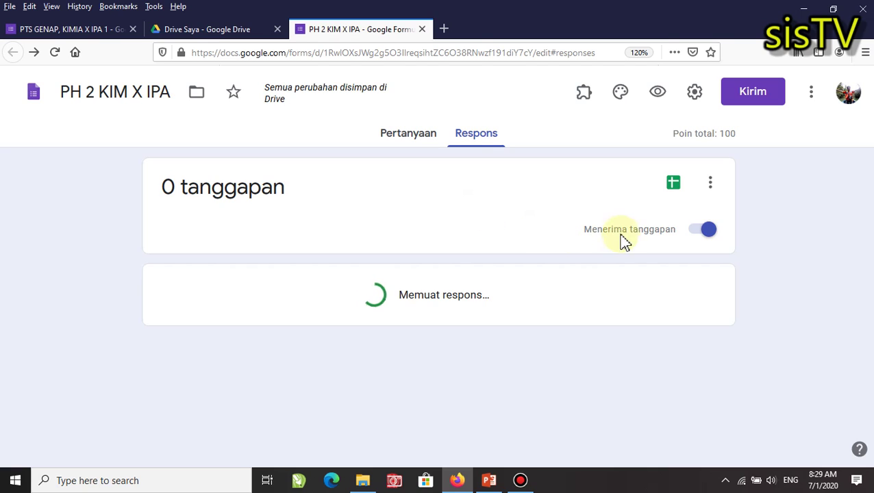
click(696, 238)
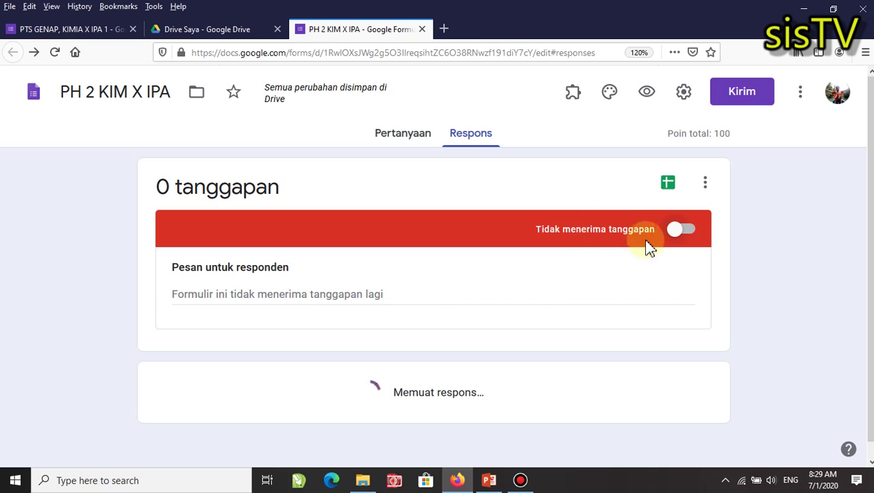
click(694, 235)
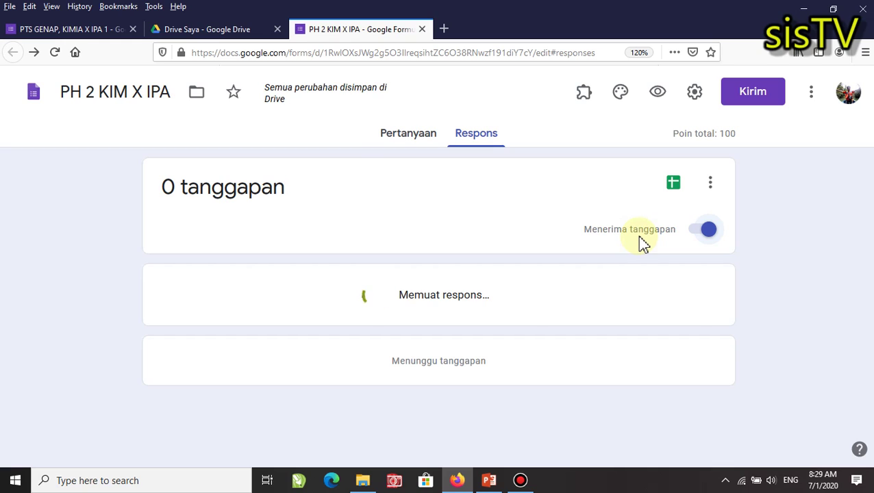
click(693, 234)
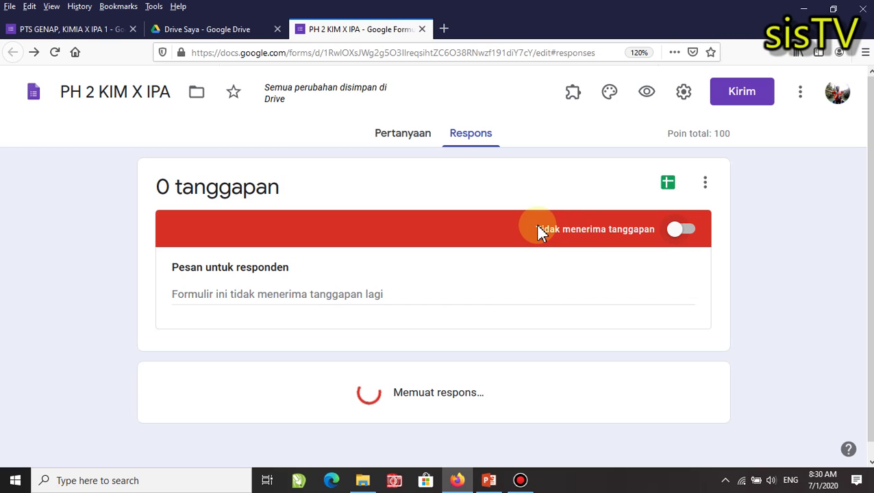
Scroll through the quiz questions to check the TOKEN question.
click(414, 137)
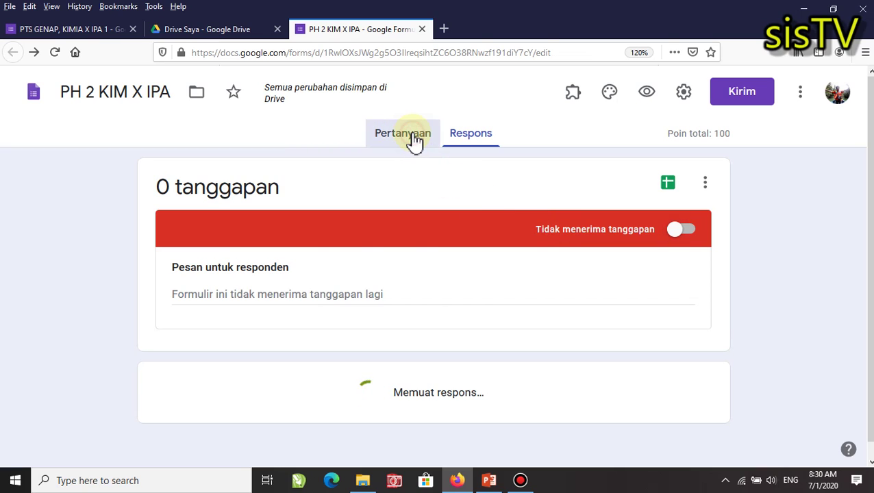
scroll(370, 264, down, 5)
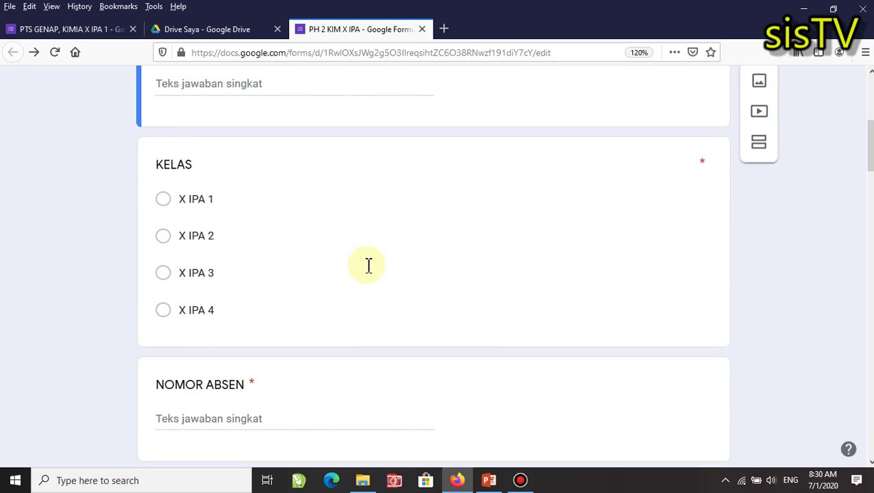
scroll(189, 289, down, 3)
scroll(189, 367, down, 4)
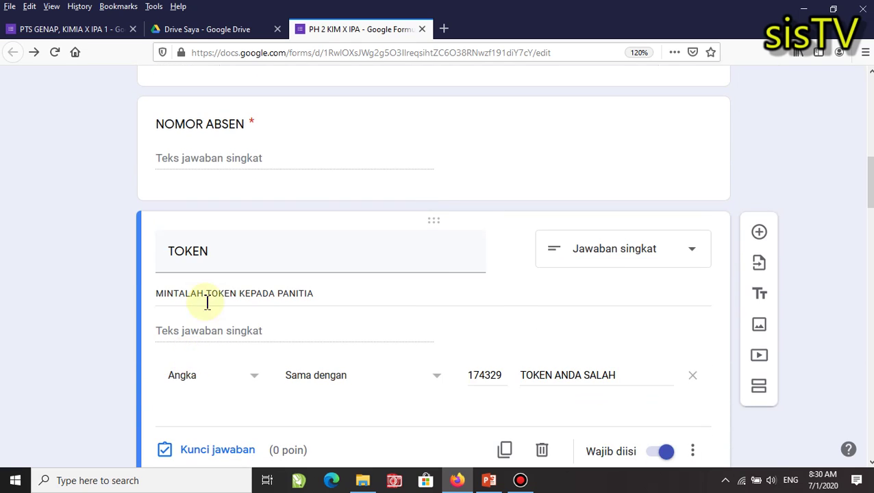
scroll(207, 304, up, 10)
Toggle accepting responses on and off again on Respons, ending back on Pertanyaan.
click(470, 142)
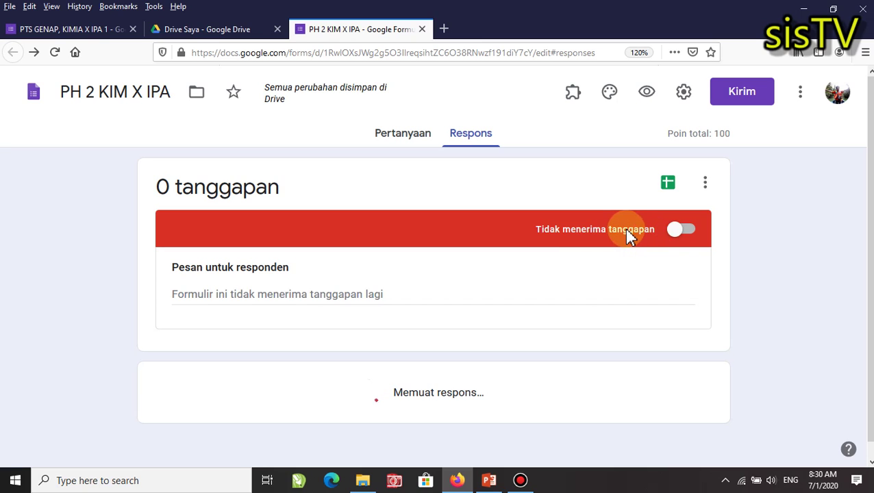
click(685, 231)
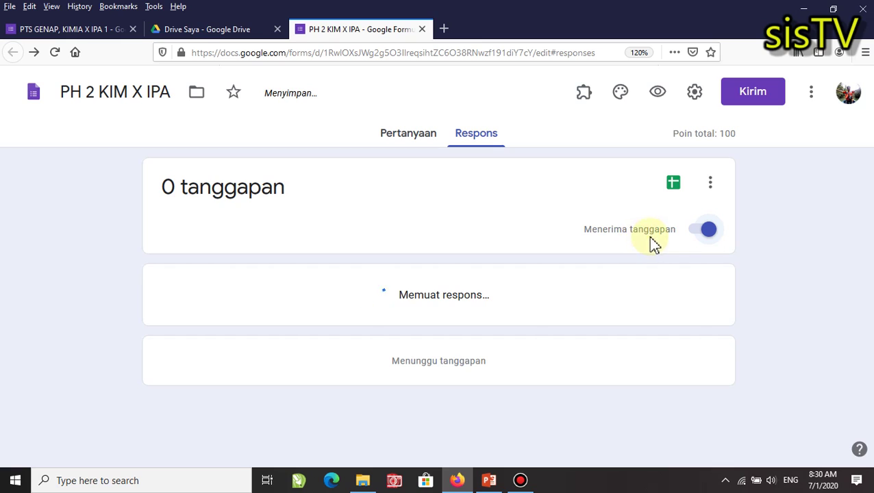
click(693, 236)
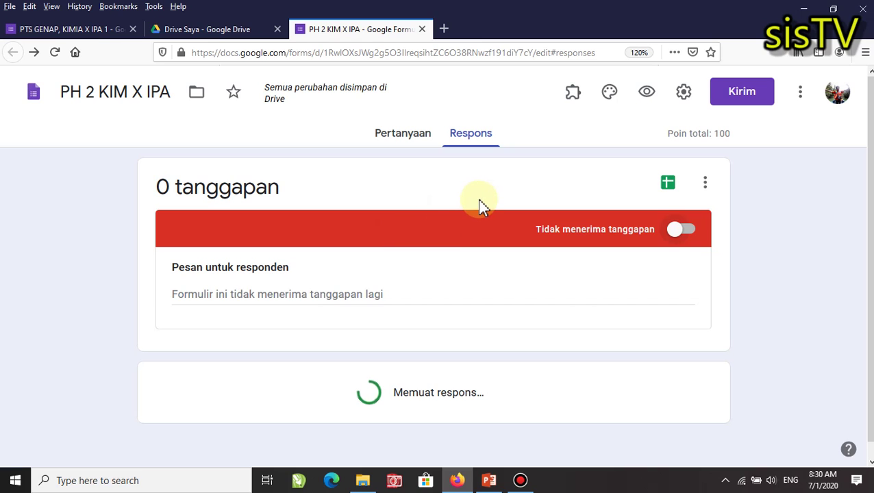
click(406, 140)
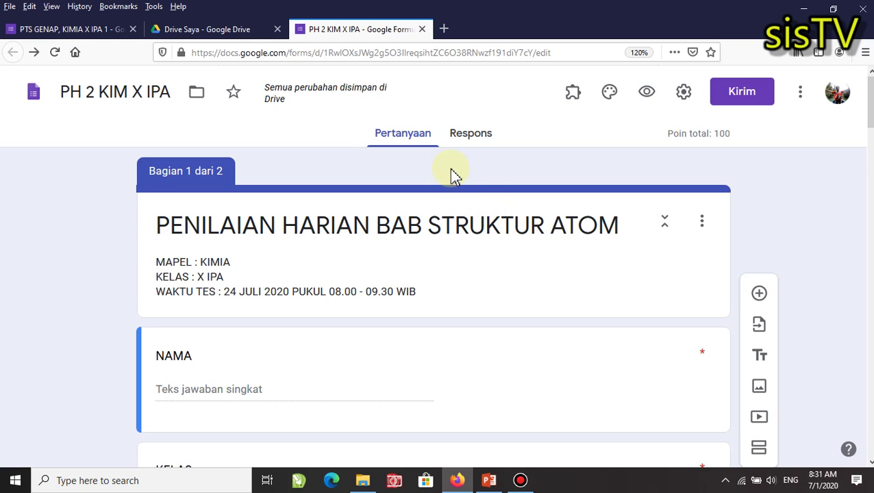
Preview the quiz to see its no-longer-accepting-responses page, then return to the editor.
click(647, 94)
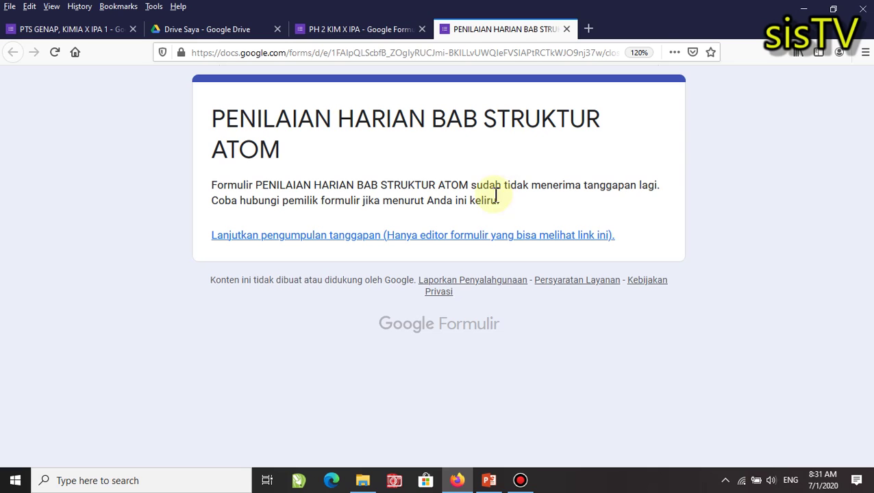
click(354, 30)
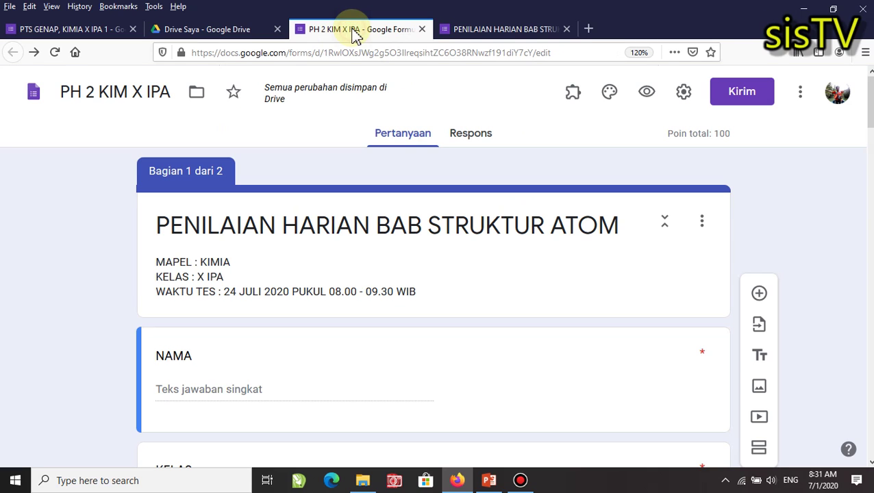
Set the 'Pesan untuk responden' message to TES SEDANG TIDAK BERLANGSUNG.
click(472, 137)
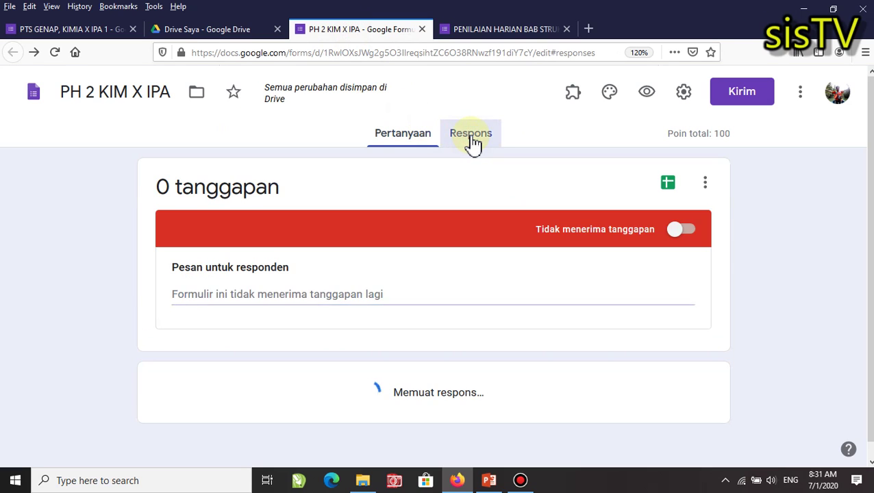
click(276, 296)
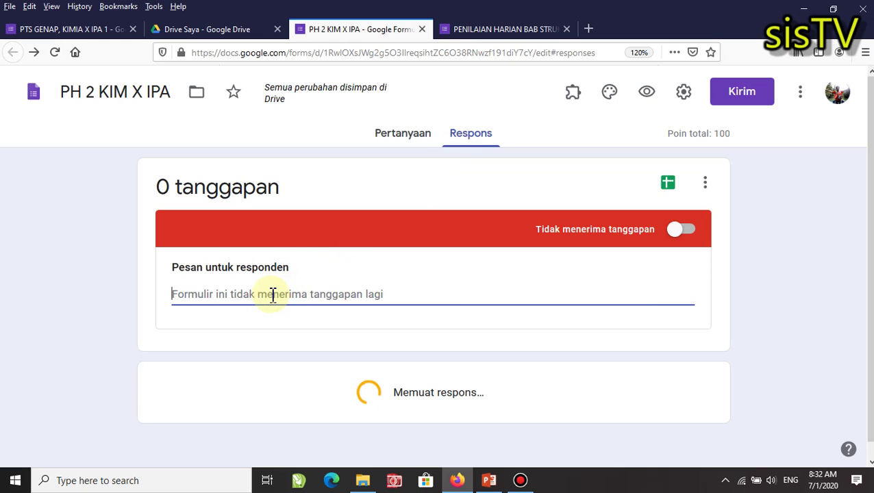
text(TES SEDANG TIDAK BERLANGSUNG)
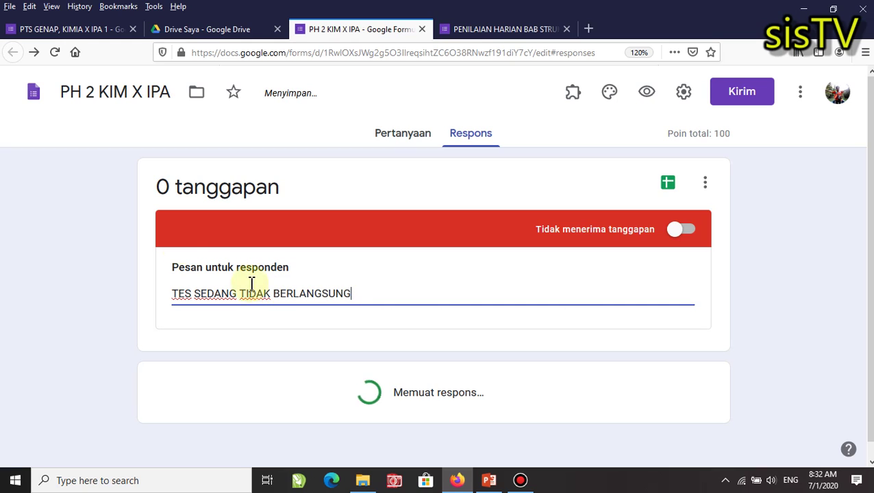
click(103, 332)
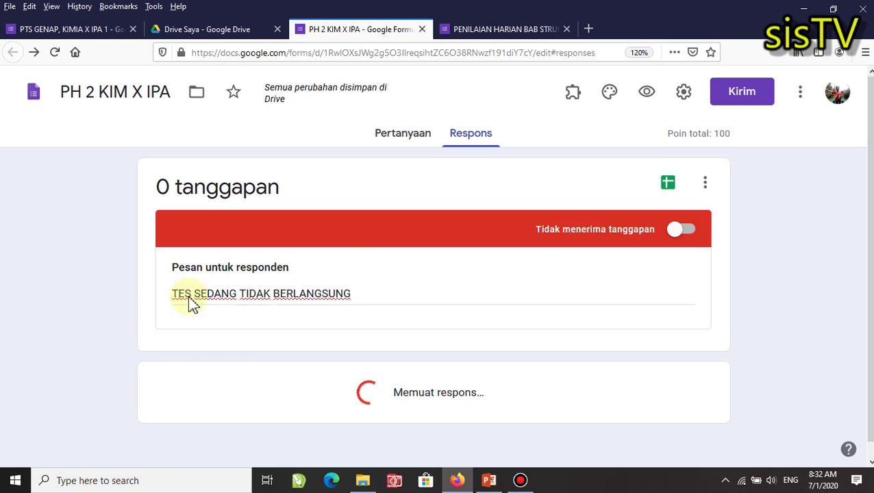
Reload the preview to confirm the new closed-form message, then return to the editor.
click(546, 27)
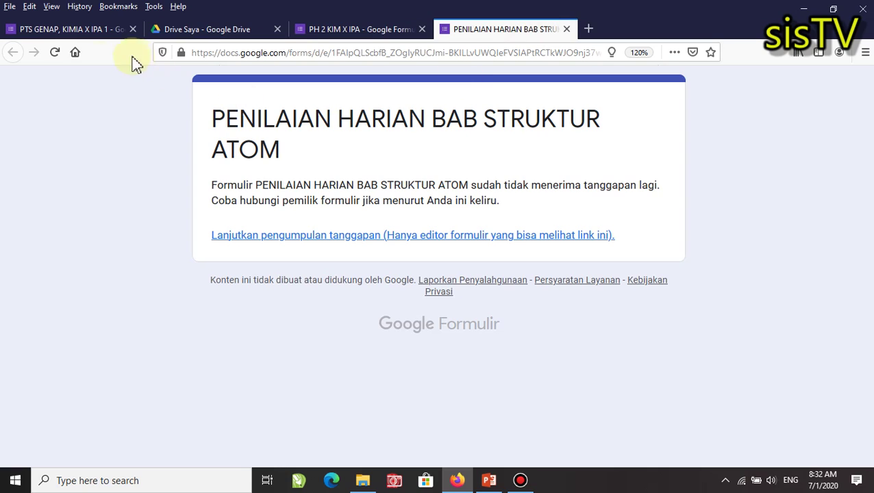
click(55, 54)
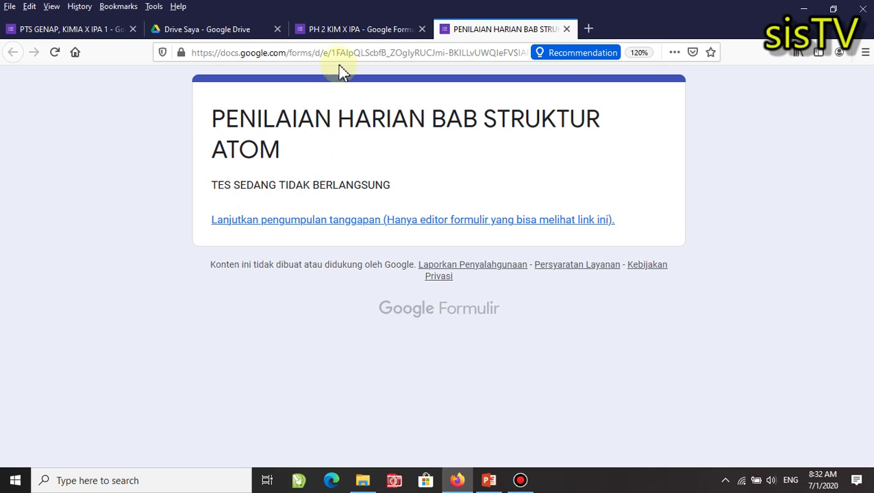
click(353, 31)
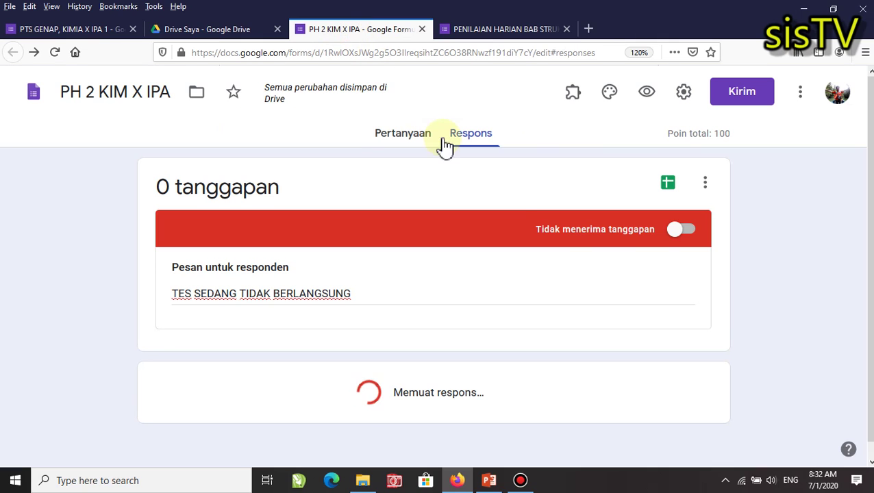
Reopen the form to accept responses and view the live quiz in the respondent preview.
click(687, 233)
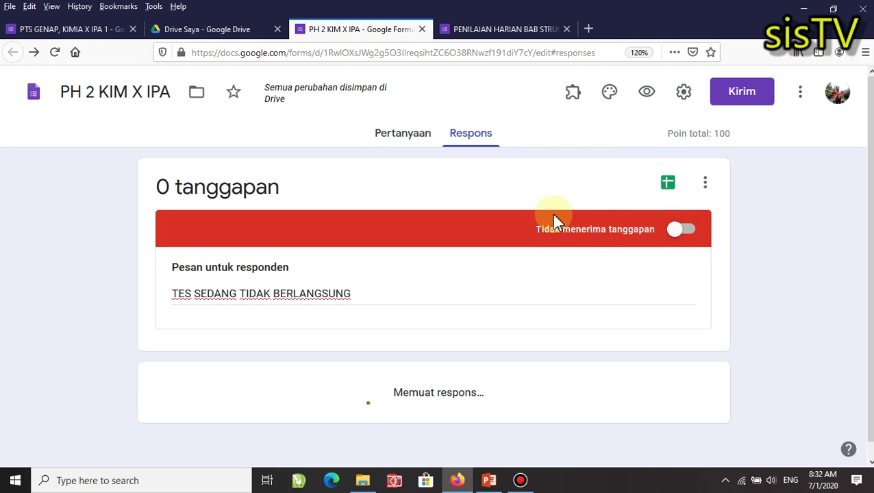
click(692, 232)
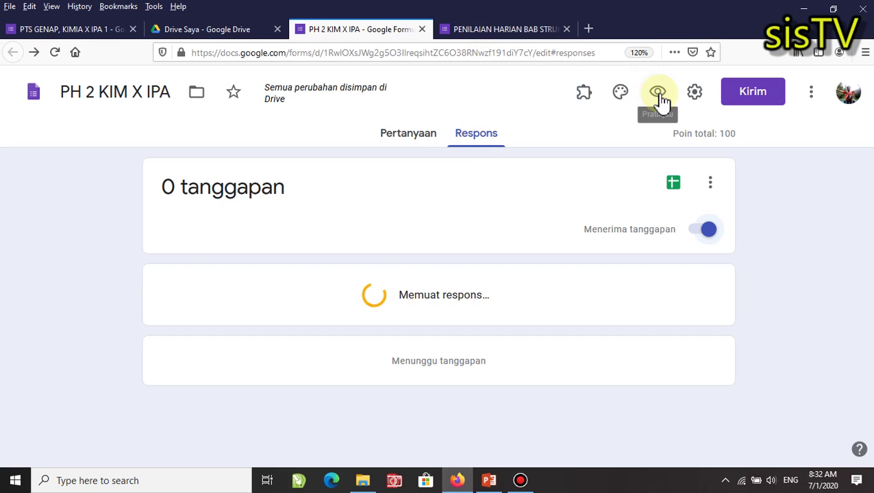
click(486, 30)
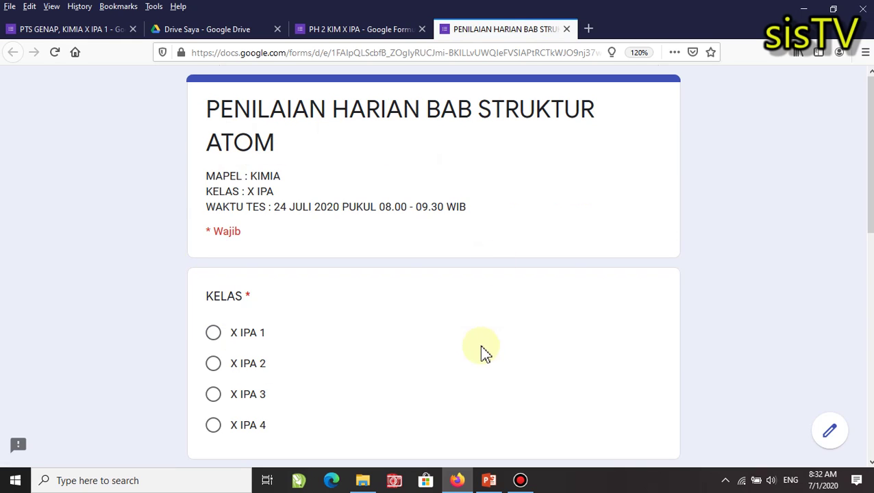
scroll(303, 171, down, 2)
scroll(302, 165, up, 2)
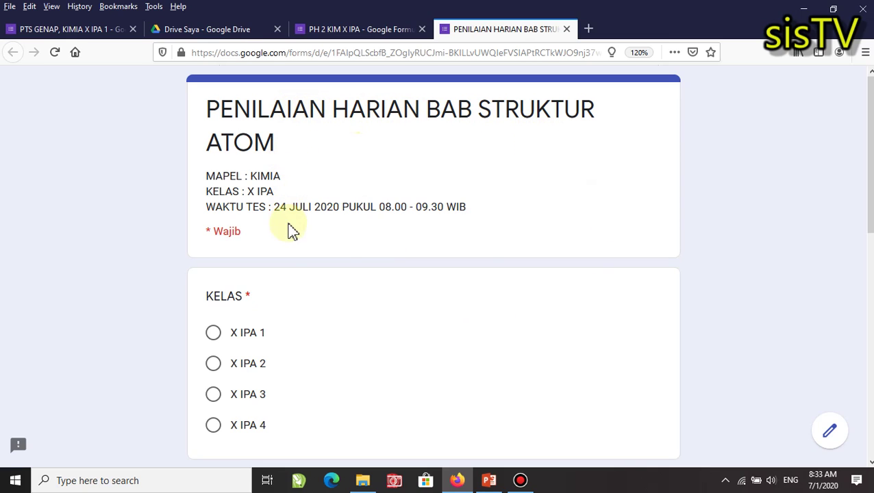
scroll(289, 260, down, 4)
scroll(264, 273, down, 4)
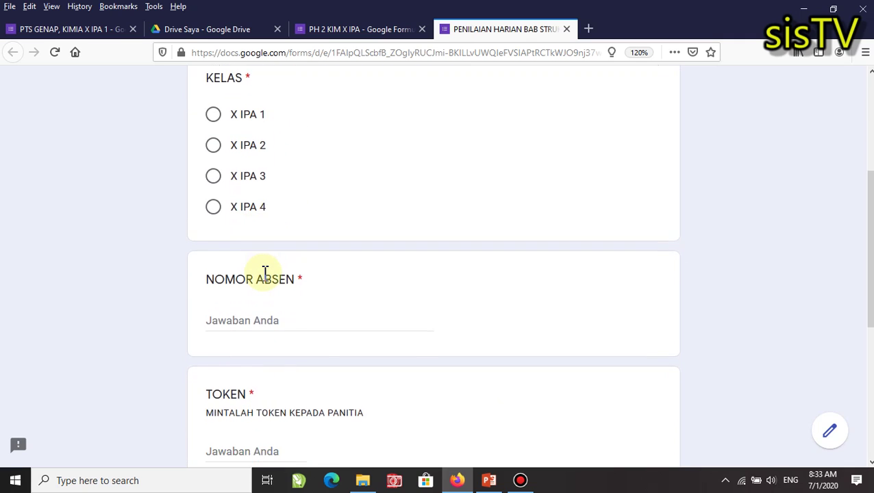
scroll(263, 274, up, 2)
scroll(263, 274, down, 7)
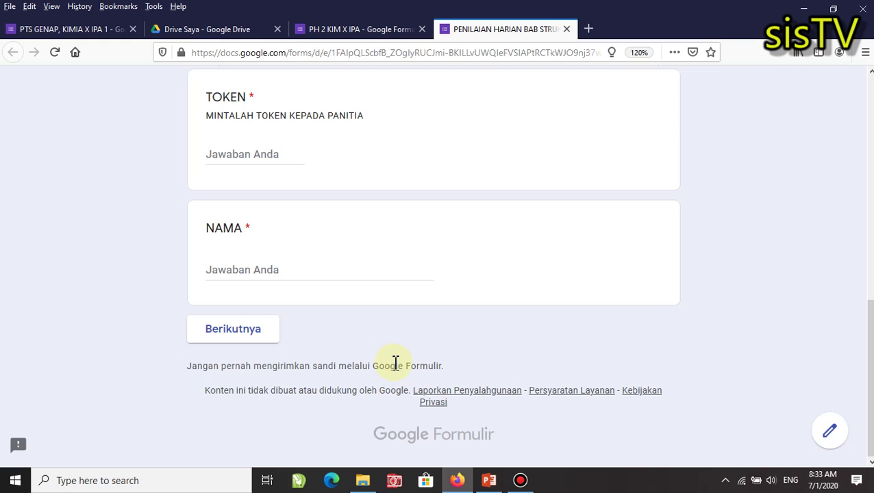
Review the PH 2 KIM X IPA form's questions, then return to the PENILAIAN HARIAN test form.
click(356, 30)
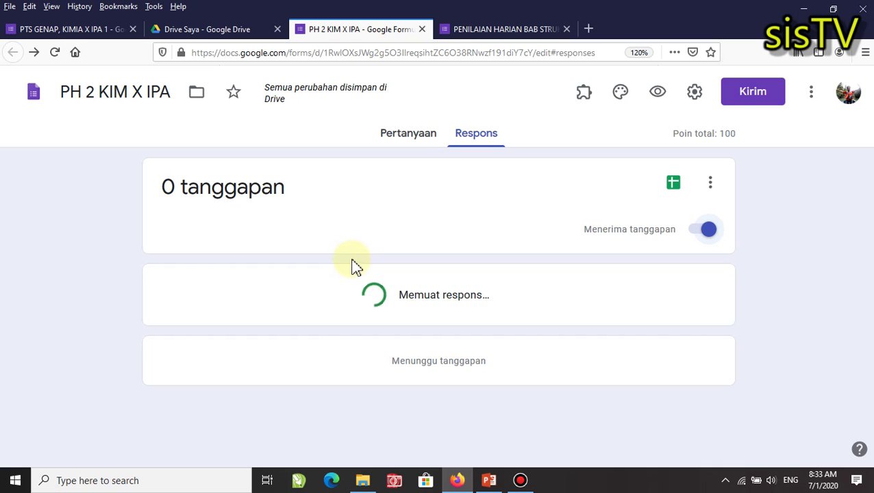
click(413, 142)
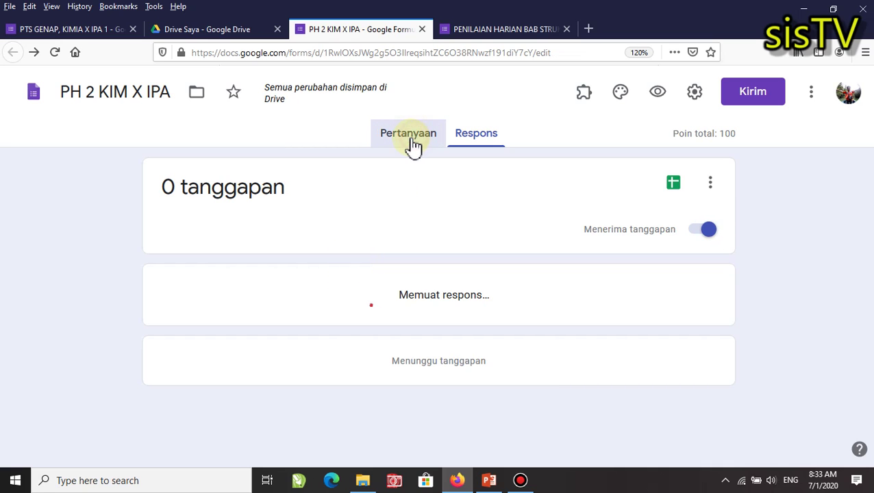
scroll(396, 230, down, 7)
scroll(362, 284, down, 6)
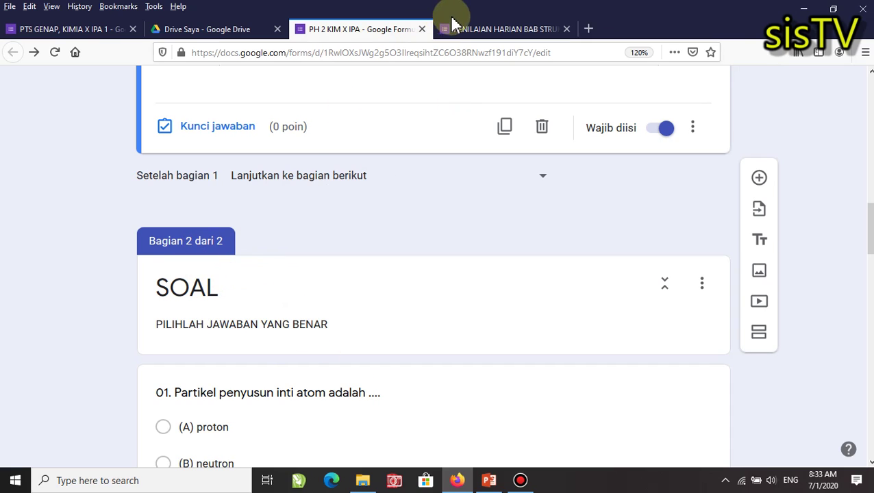
click(488, 30)
scroll(406, 253, up, 10)
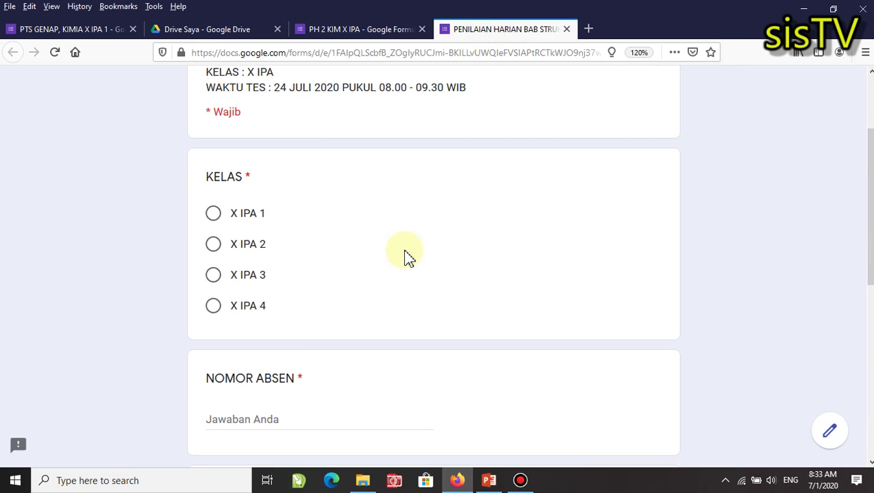
scroll(306, 272, down, 2)
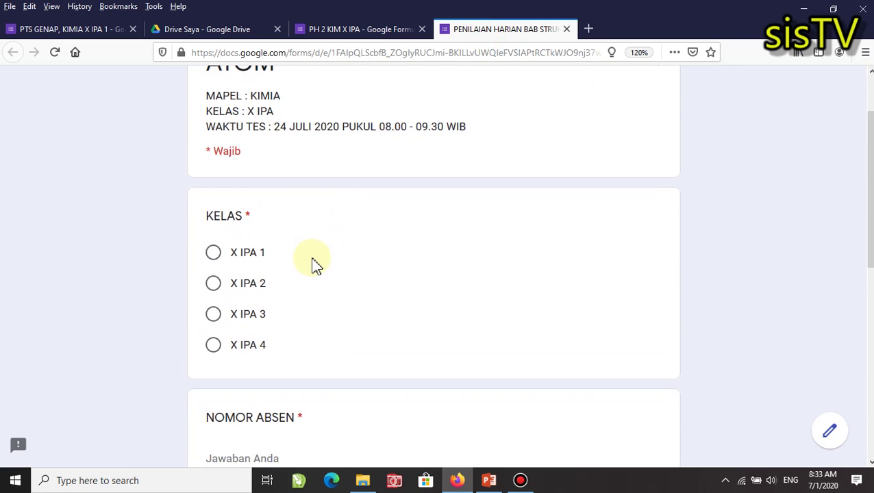
scroll(316, 266, up, 2)
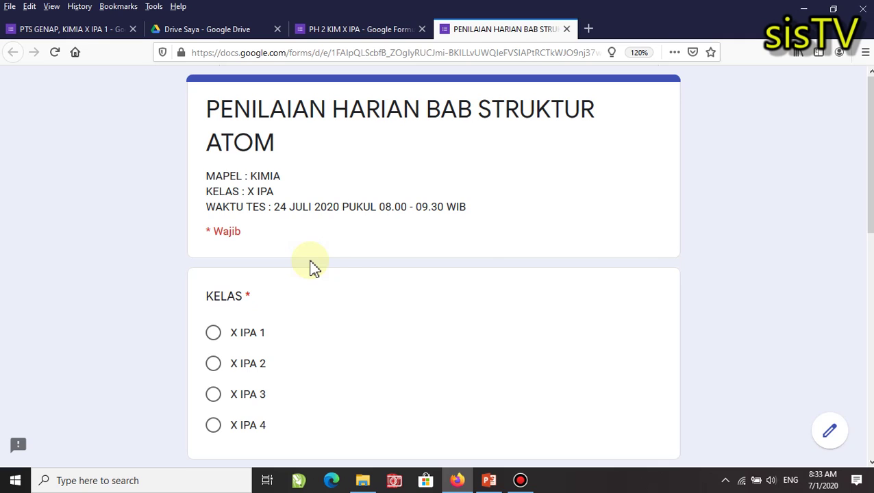
scroll(310, 267, down, 2)
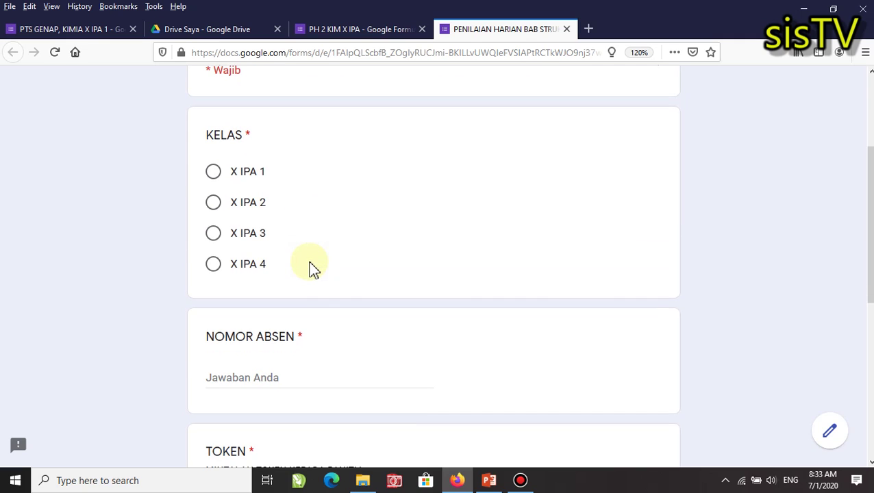
Choose X IPA 1 as the class and enter absence number 07.
click(230, 177)
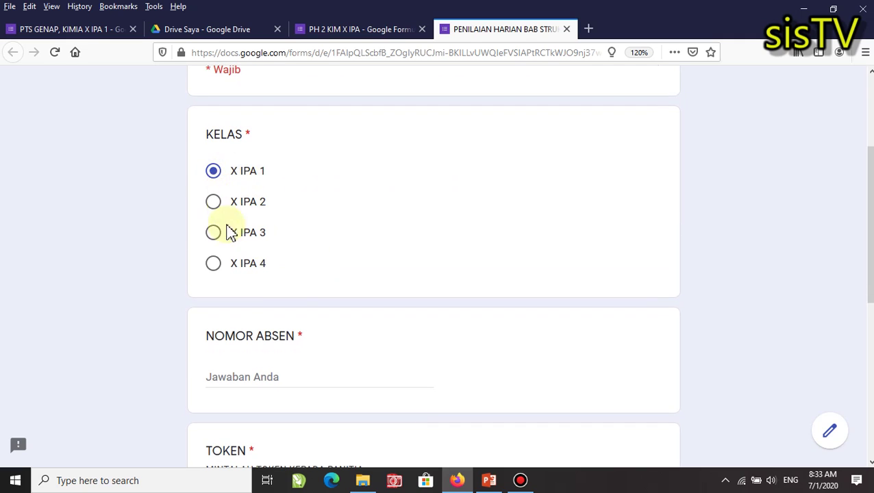
click(239, 375)
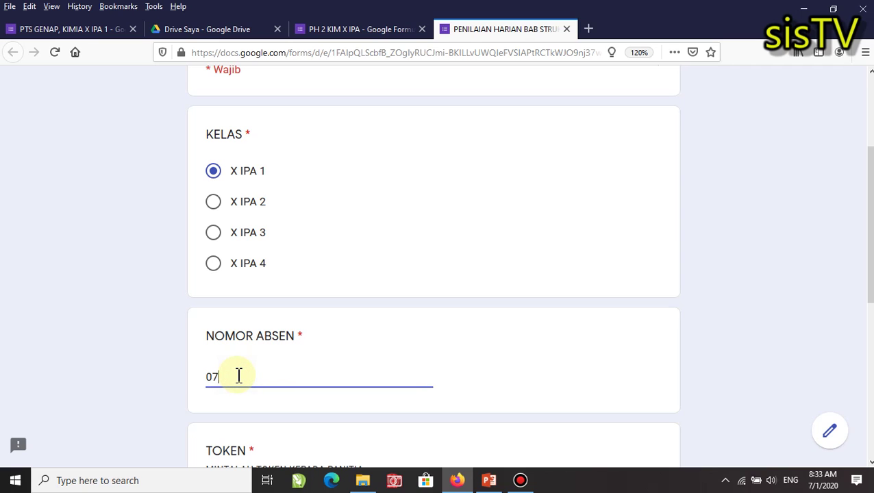
scroll(248, 404, down, 3)
Check the token rule in the form editor and enter 9 as the exam token.
click(245, 265)
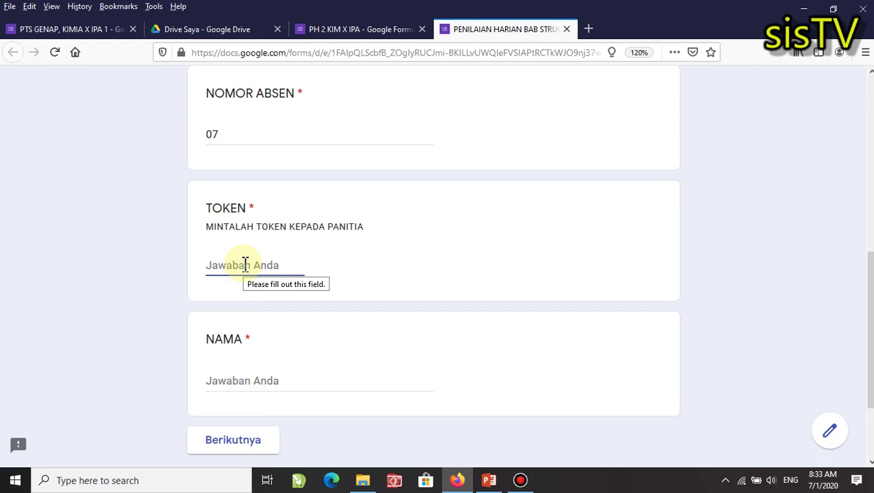
click(361, 29)
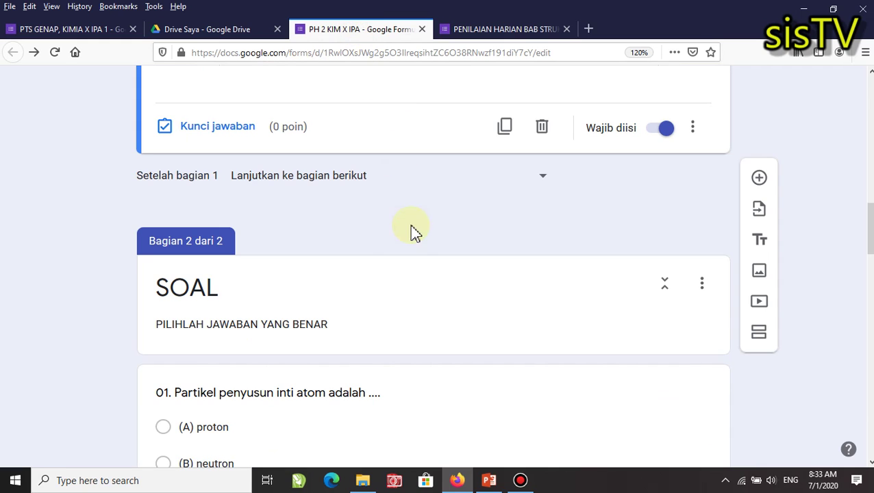
scroll(391, 275, up, 3)
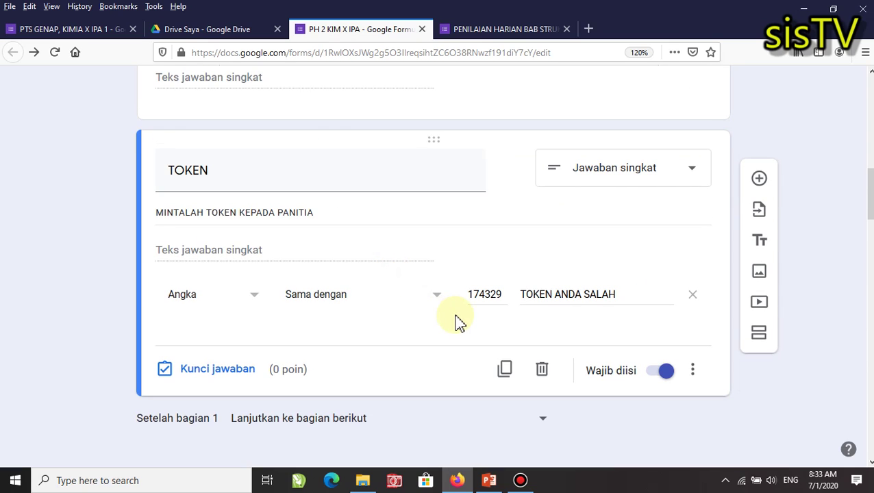
click(484, 29)
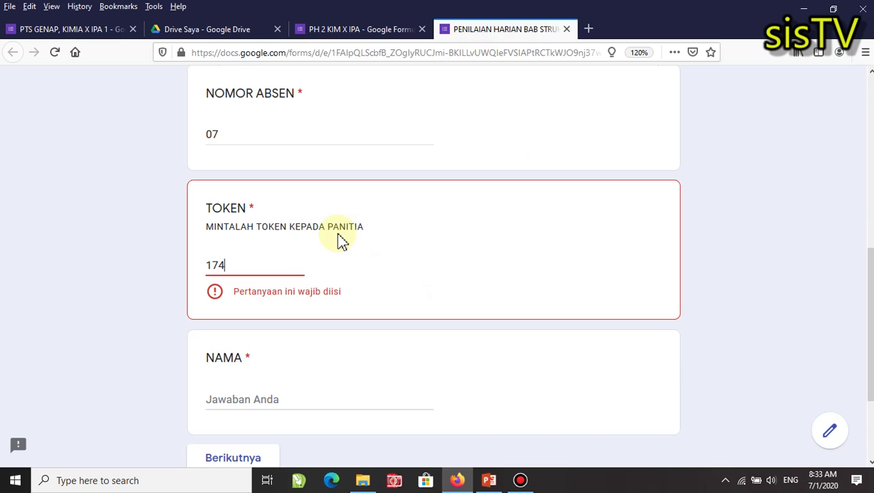
text(9)
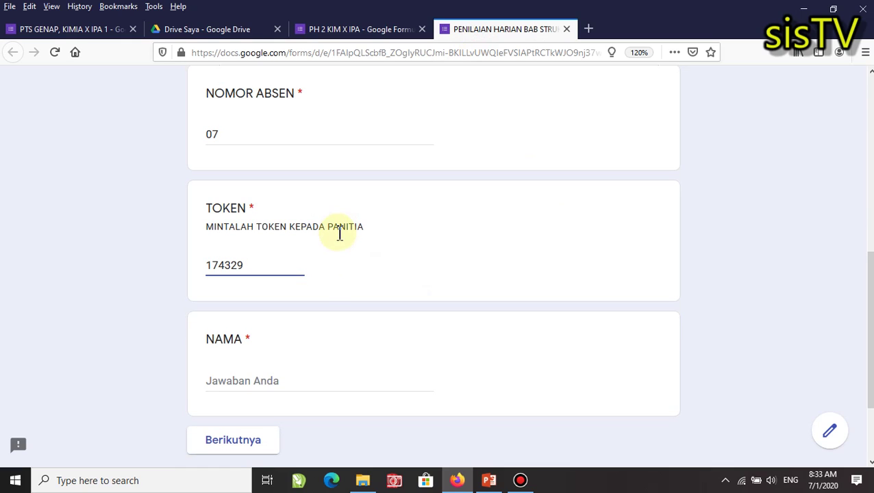
Enter the student's name in NAMA, then go back to edit the token answer.
click(254, 378)
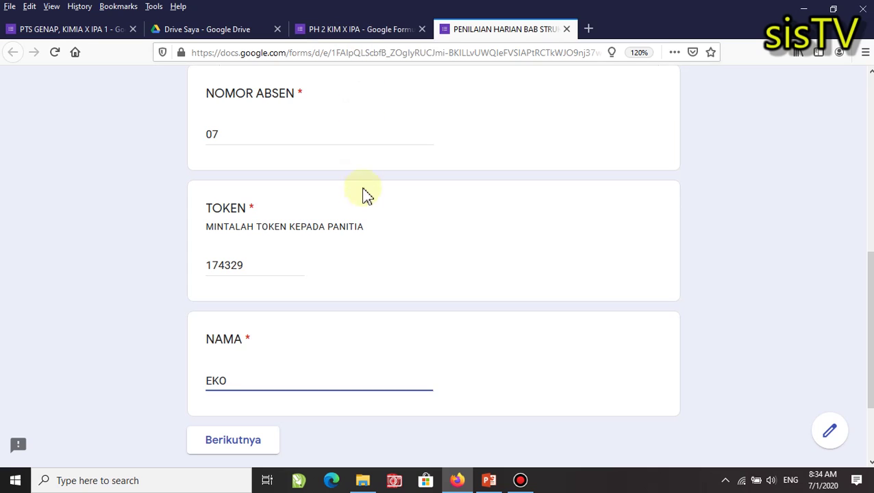
scroll(320, 283, up, 2)
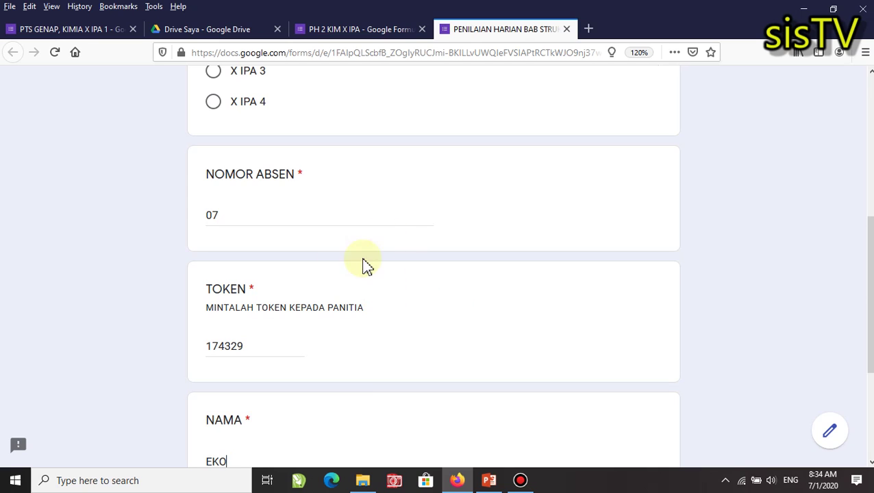
scroll(453, 277, down, 4)
scroll(457, 278, down, 1)
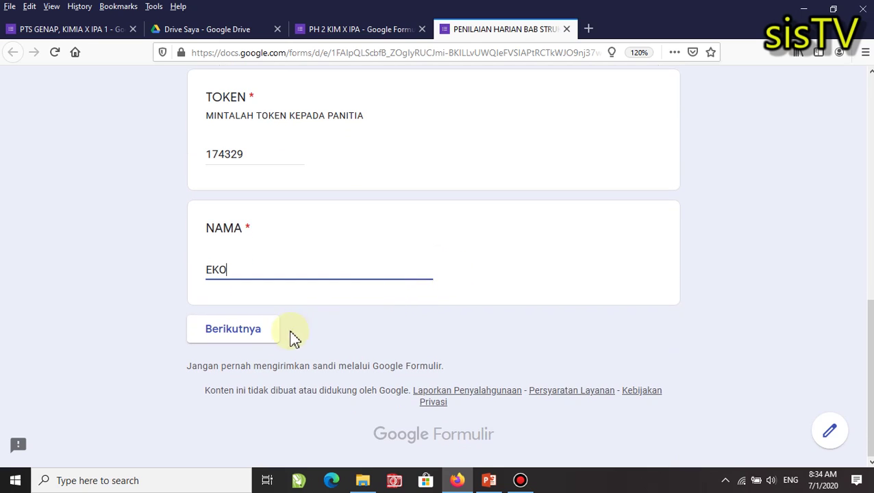
click(259, 157)
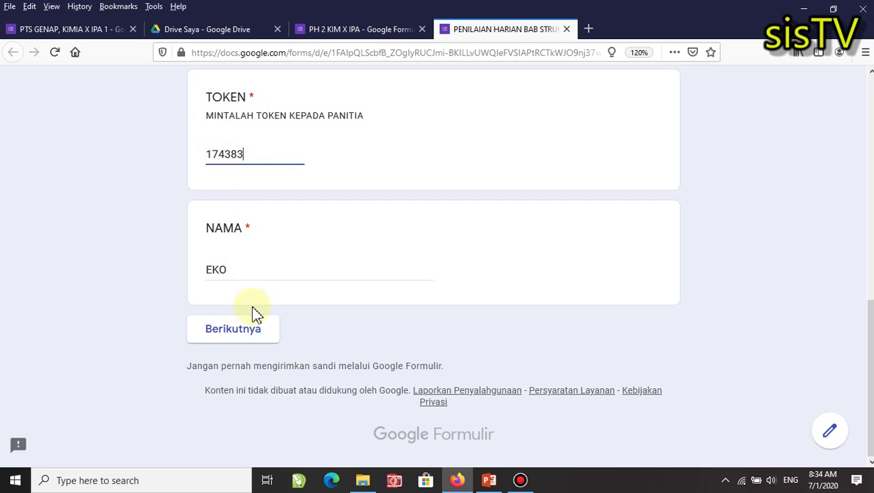
Test the wrong token's rejection, re-enter the token as 9 from the editor, and advance to SOAL.
click(237, 333)
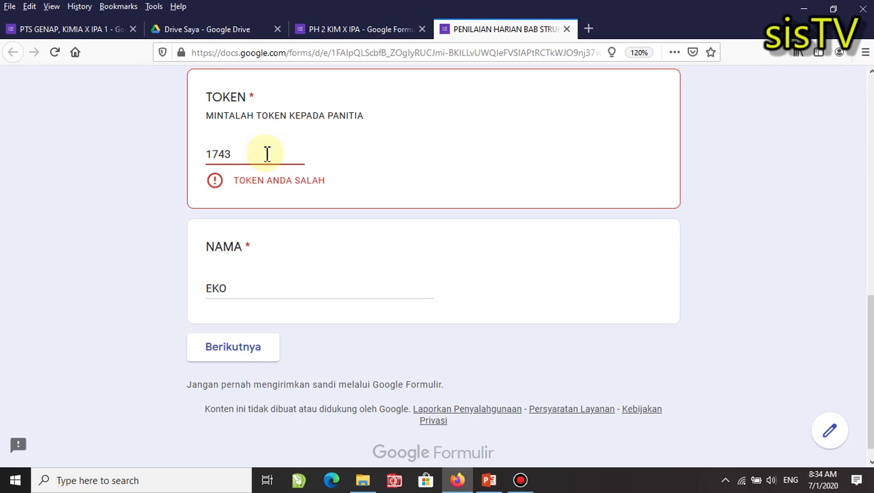
click(386, 30)
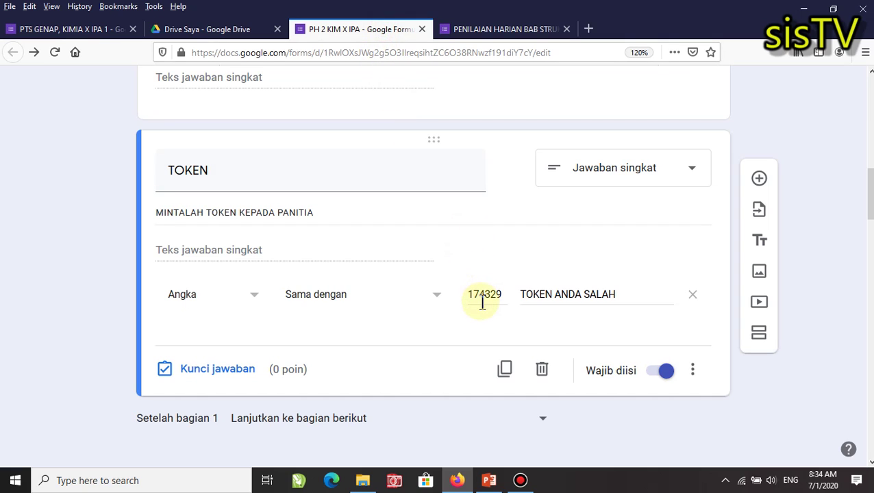
click(521, 30)
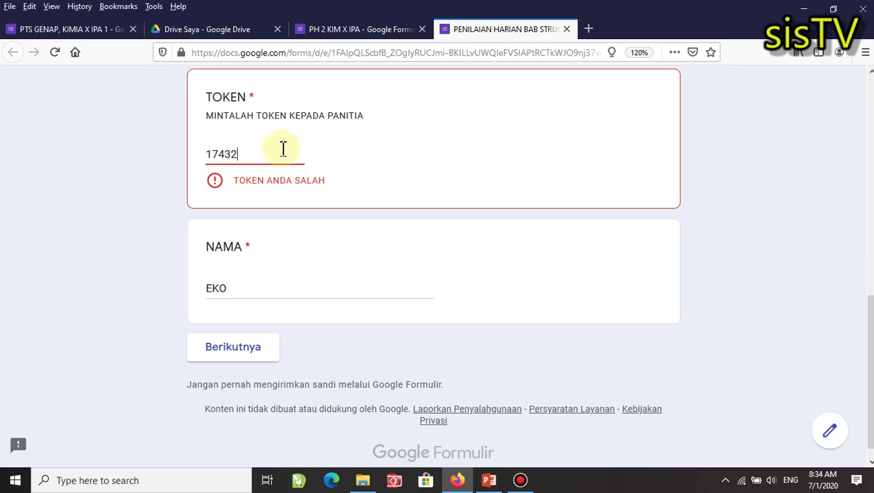
text(9)
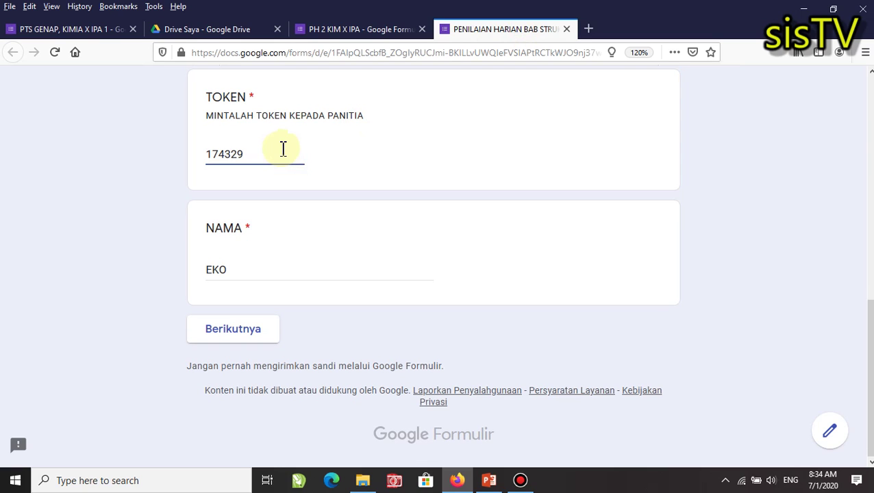
click(234, 336)
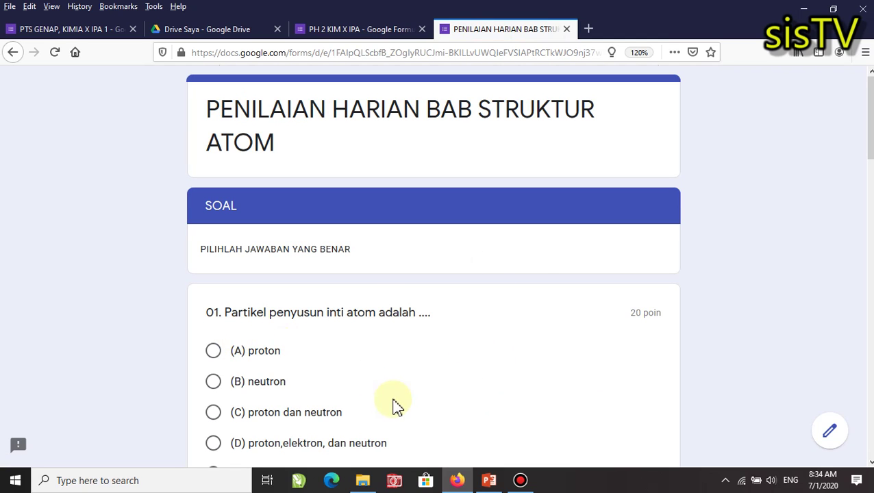
Answer quiz question 01 with (A) proton.
scroll(429, 342, down, 8)
scroll(421, 316, down, 3)
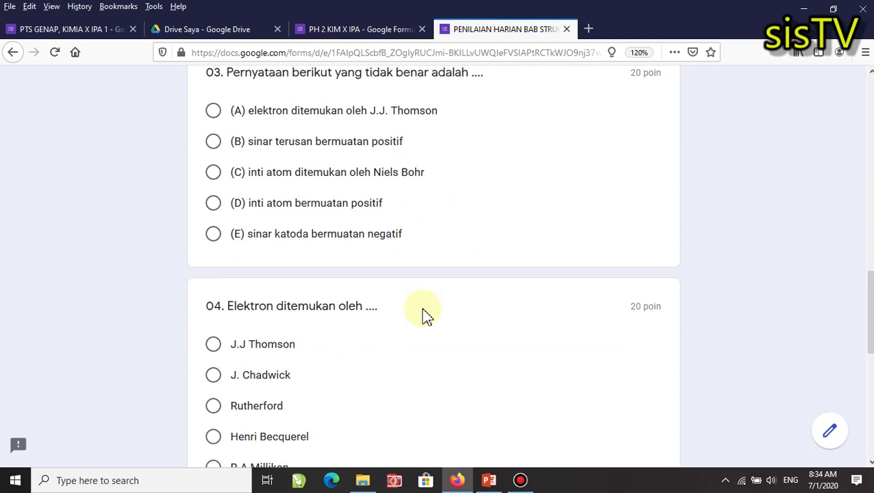
scroll(363, 287, up, 10)
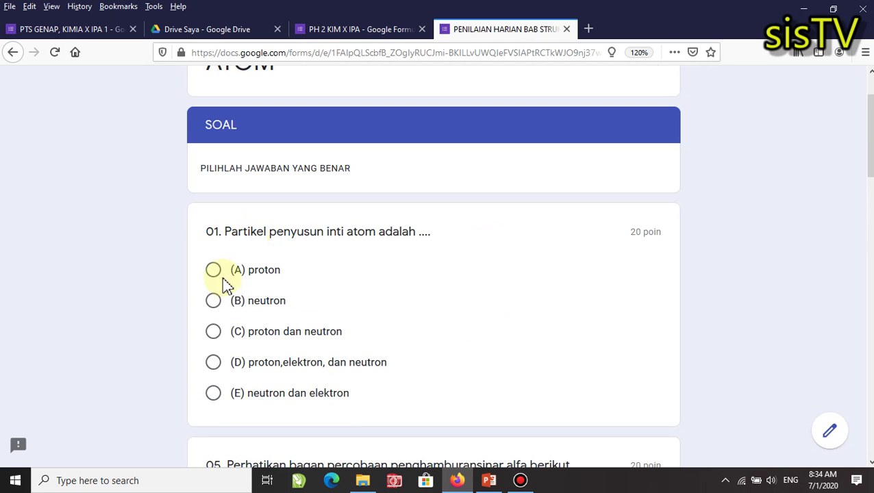
scroll(268, 367, down, 6)
scroll(273, 356, down, 12)
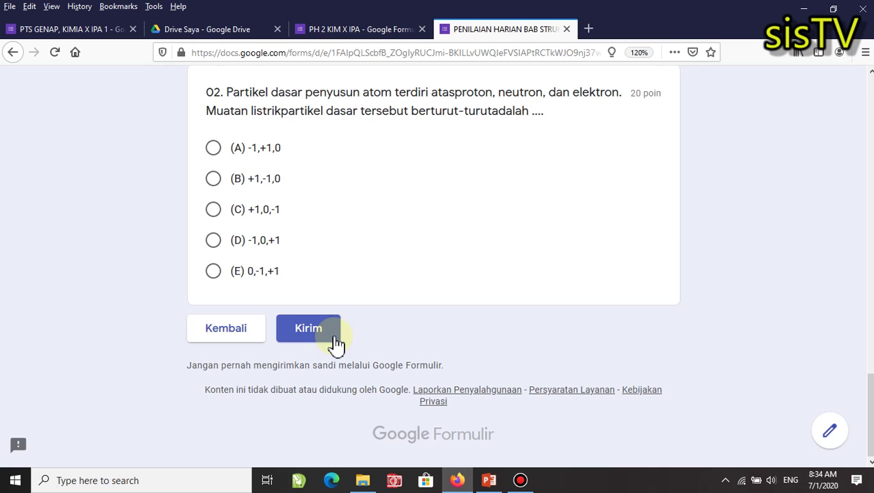
scroll(370, 224, up, 10)
scroll(365, 238, up, 10)
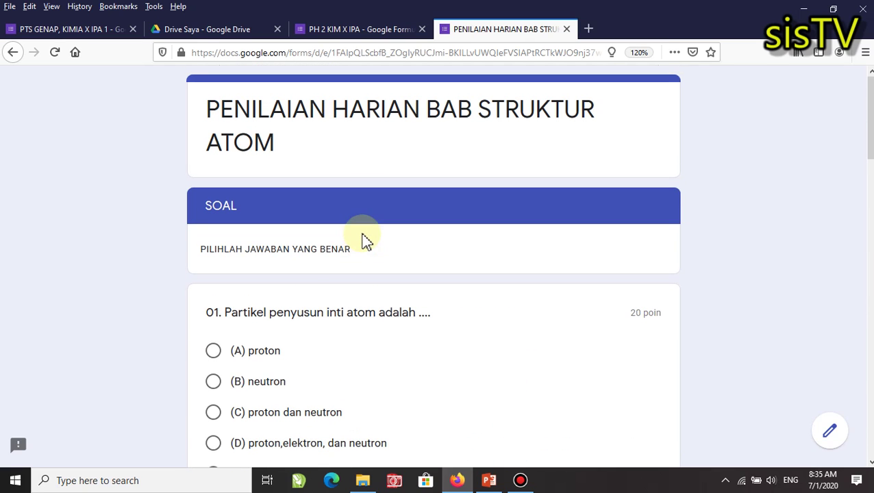
click(217, 355)
scroll(351, 347, down, 10)
scroll(235, 347, down, 3)
scroll(234, 318, up, 10)
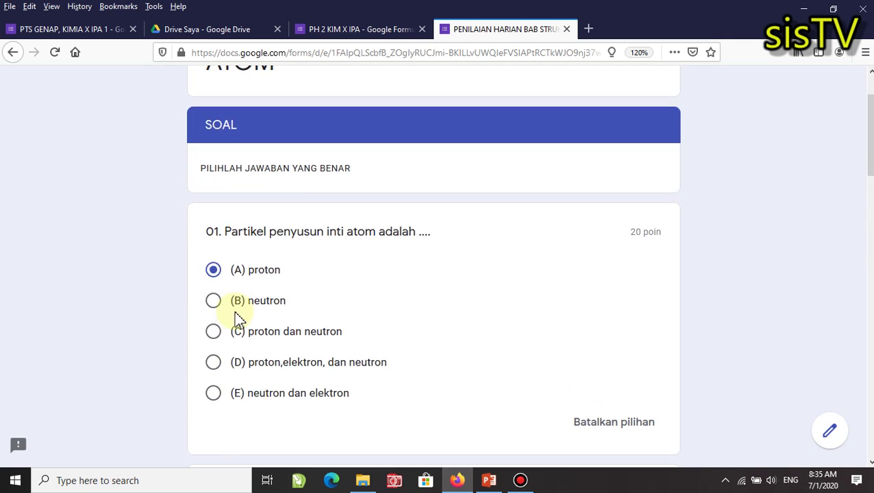
scroll(236, 318, down, 10)
Answer 05 (second option), 03 (C), 04 J. Chadwick and 02 (E) 0,-1,+1, then submit.
click(214, 304)
scroll(269, 336, down, 3)
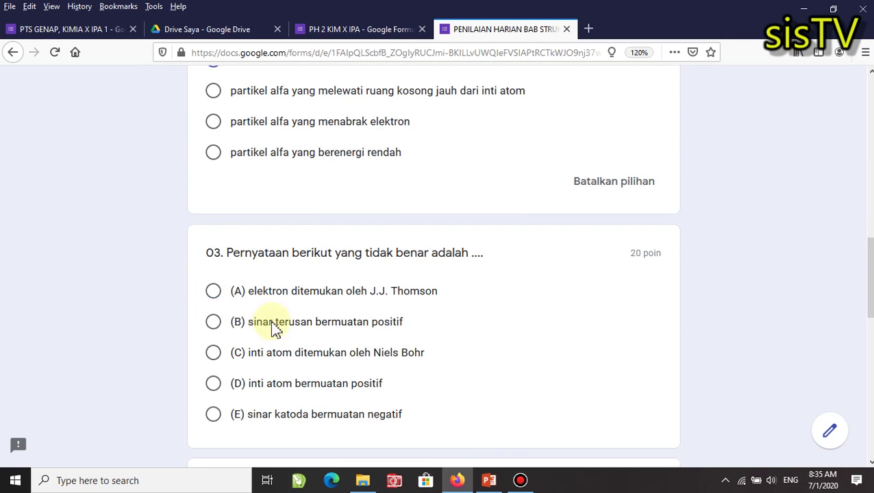
click(215, 353)
scroll(318, 370, down, 5)
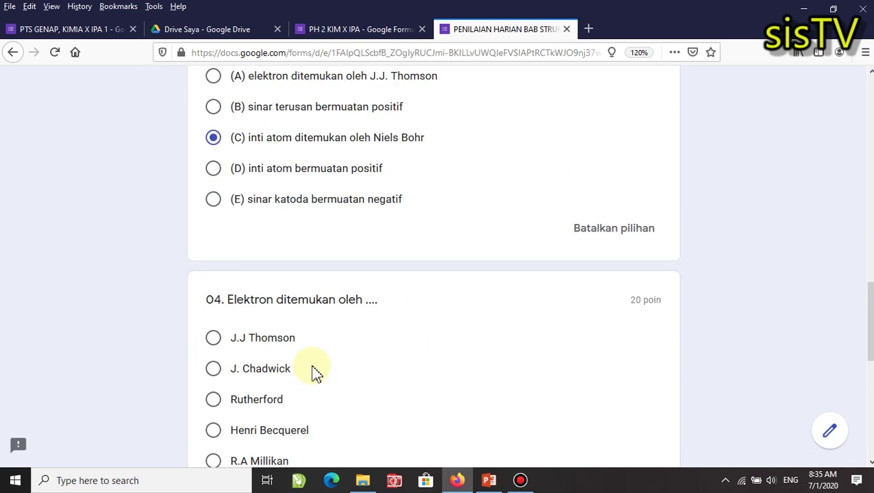
click(214, 261)
scroll(336, 295, down, 5)
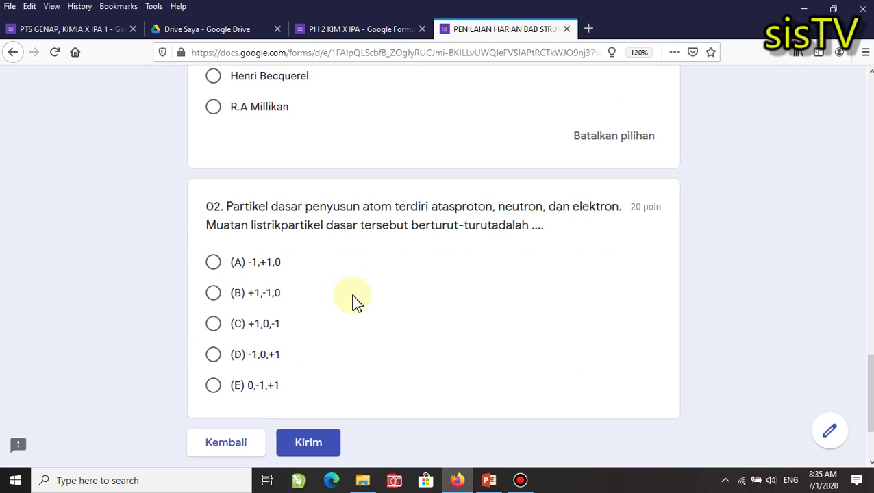
click(214, 308)
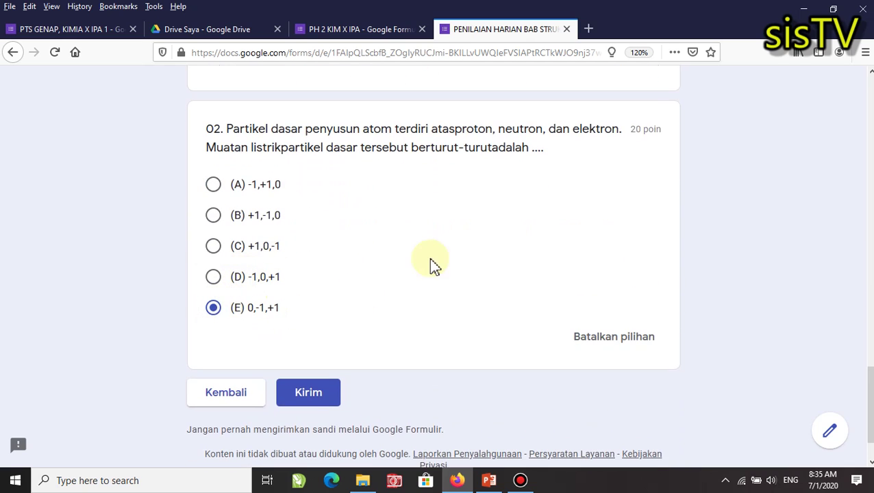
scroll(416, 292, down, 2)
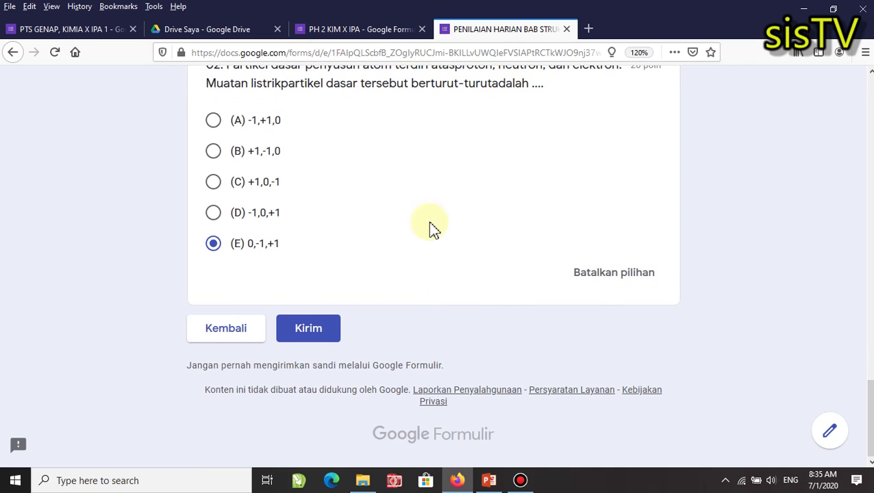
click(306, 333)
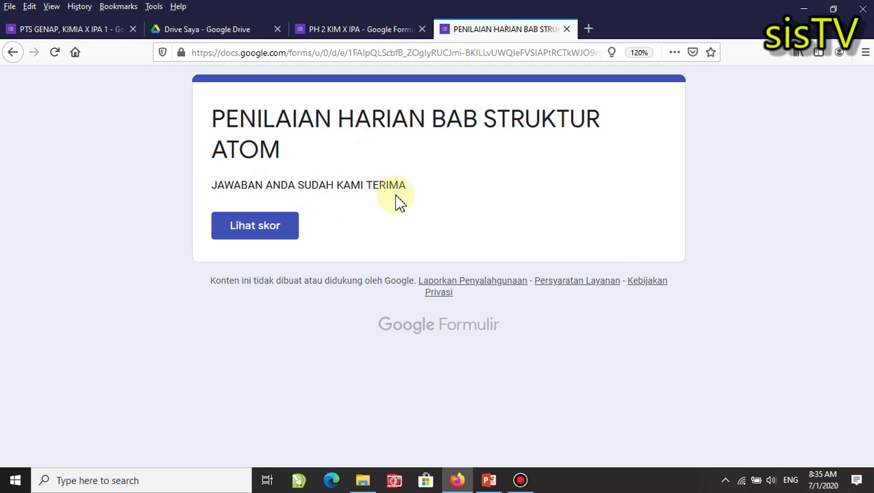
Open the quiz score (20/100) and scroll through each question's graded result.
click(252, 233)
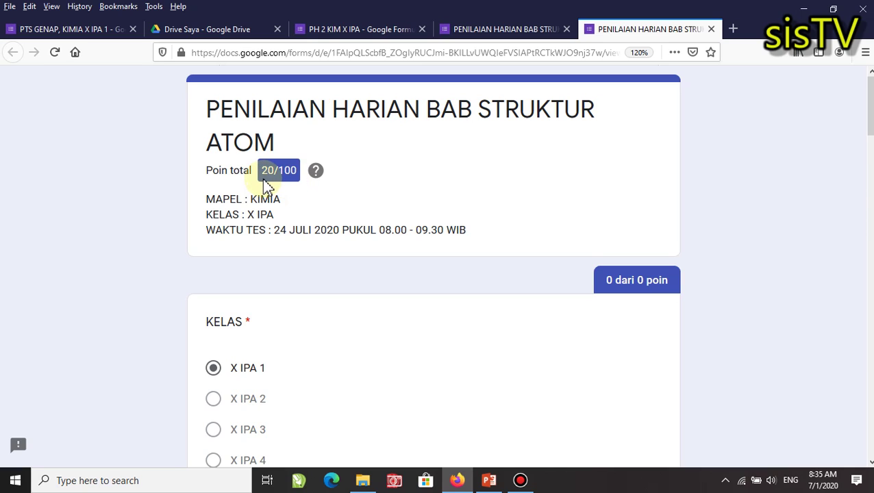
scroll(262, 229, down, 1)
scroll(262, 233, down, 6)
scroll(263, 233, down, 5)
scroll(260, 232, down, 9)
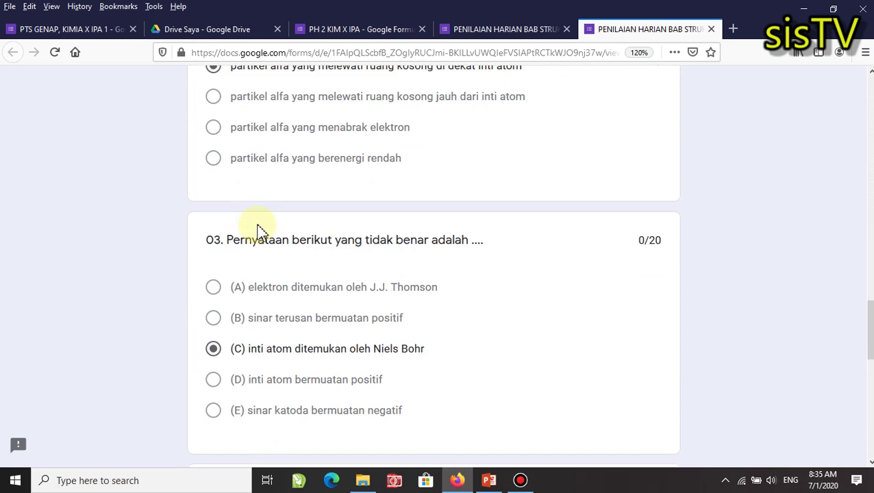
scroll(260, 231, down, 8)
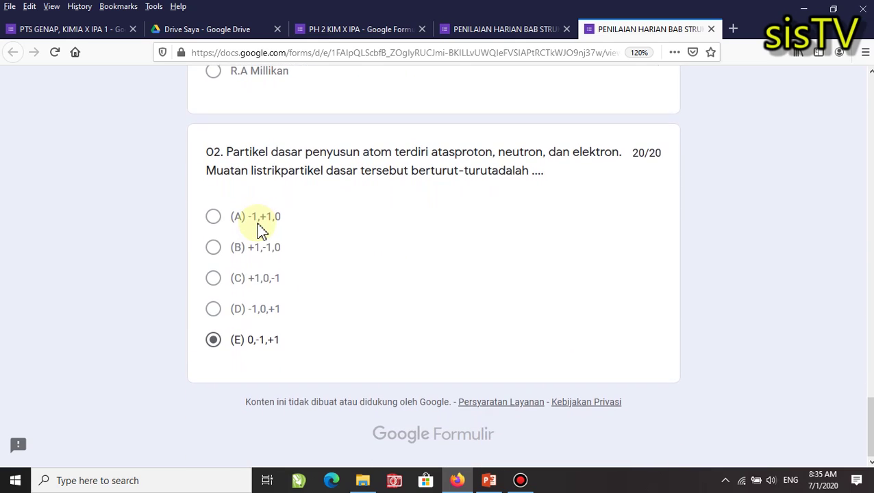
scroll(260, 232, up, 20)
scroll(260, 232, up, 8)
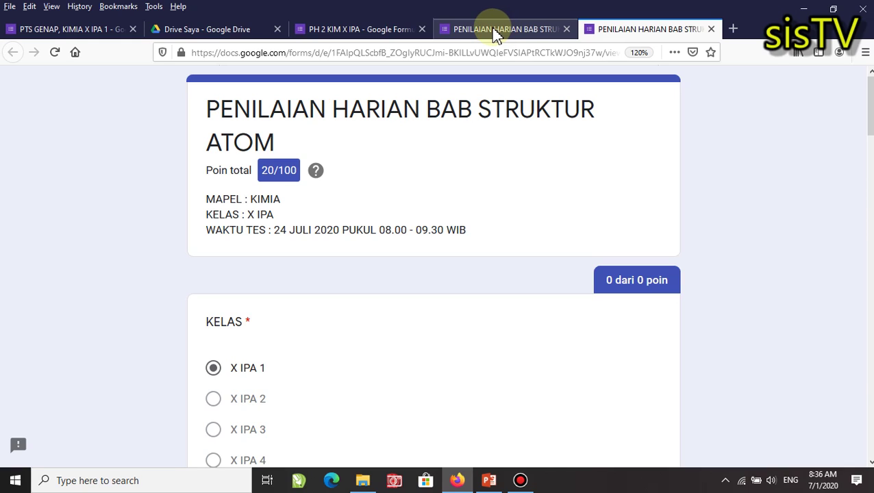
Close both PENILAIAN HARIAN quiz tabs and switch to the PTS GENAP, KIMIA X IPA 1 responses.
click(566, 29)
click(566, 30)
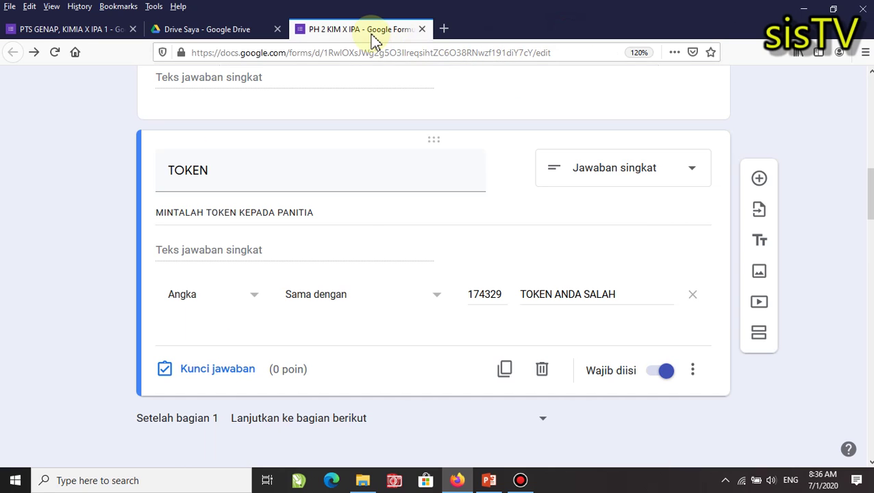
scroll(355, 226, up, 10)
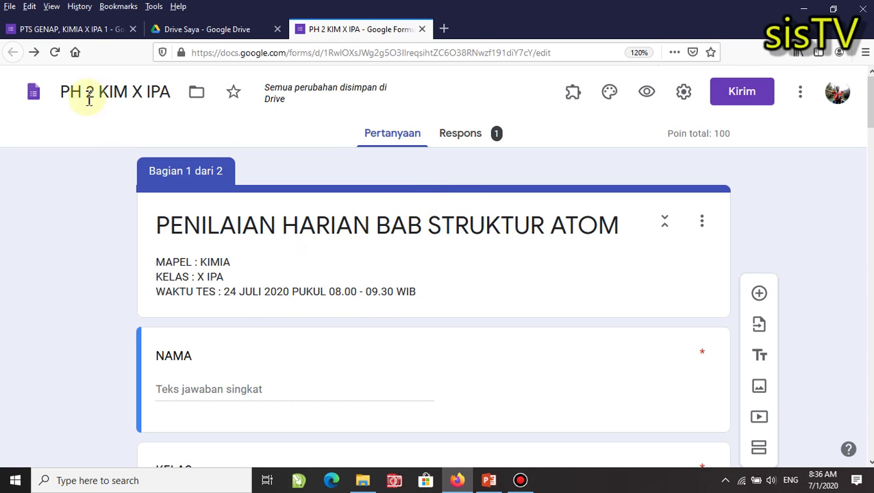
click(70, 32)
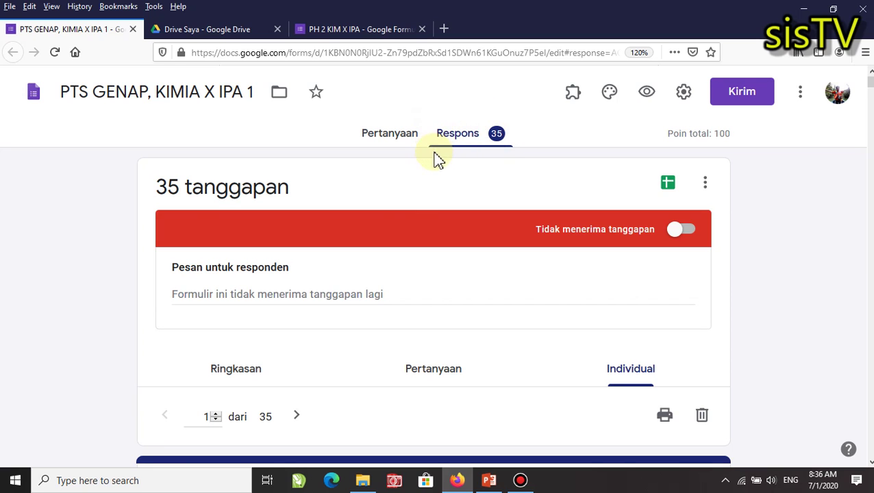
scroll(406, 219, down, 5)
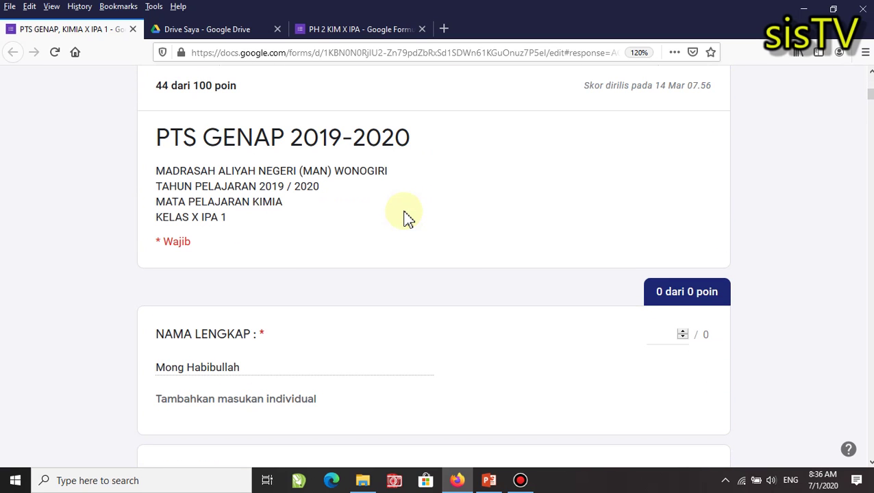
scroll(405, 219, down, 5)
scroll(398, 212, up, 10)
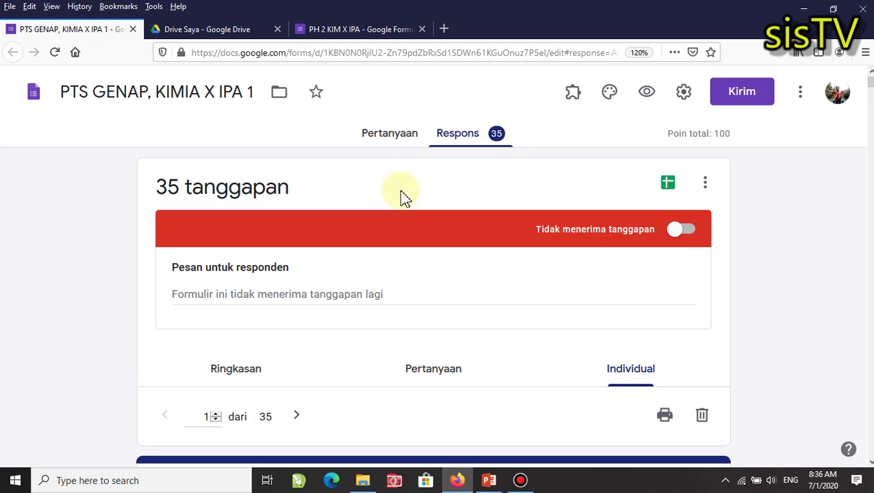
click(389, 137)
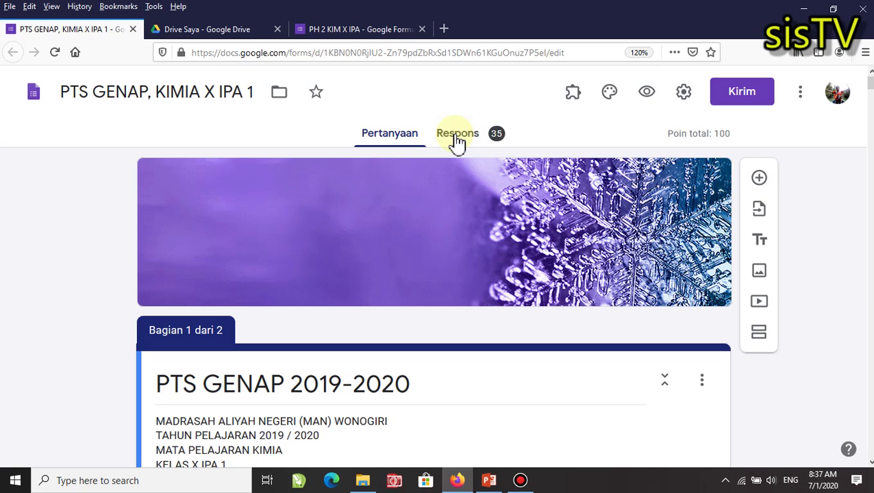
click(457, 137)
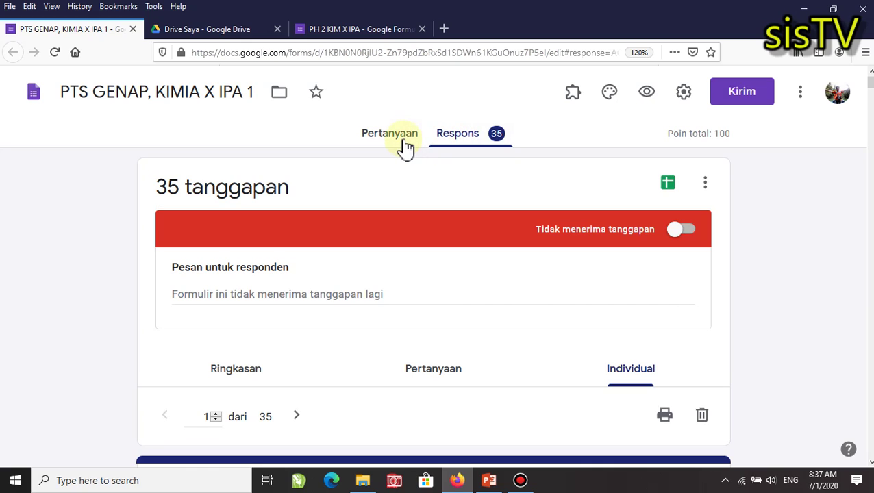
click(394, 141)
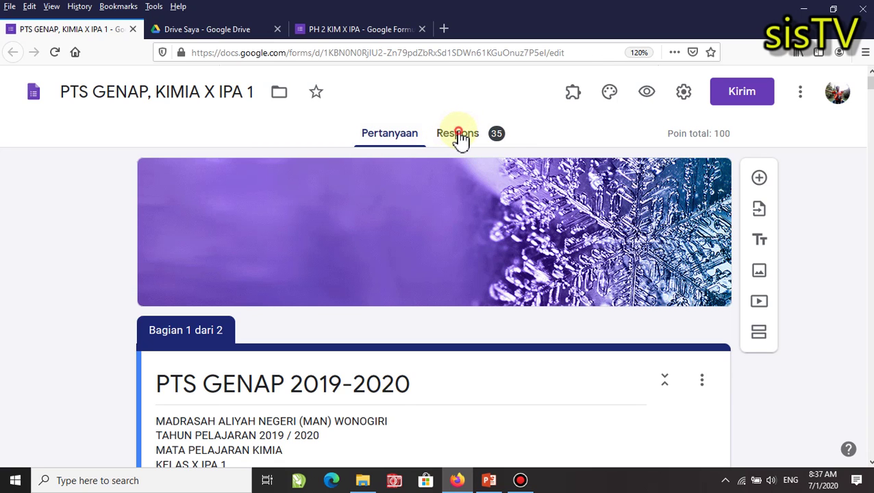
click(459, 137)
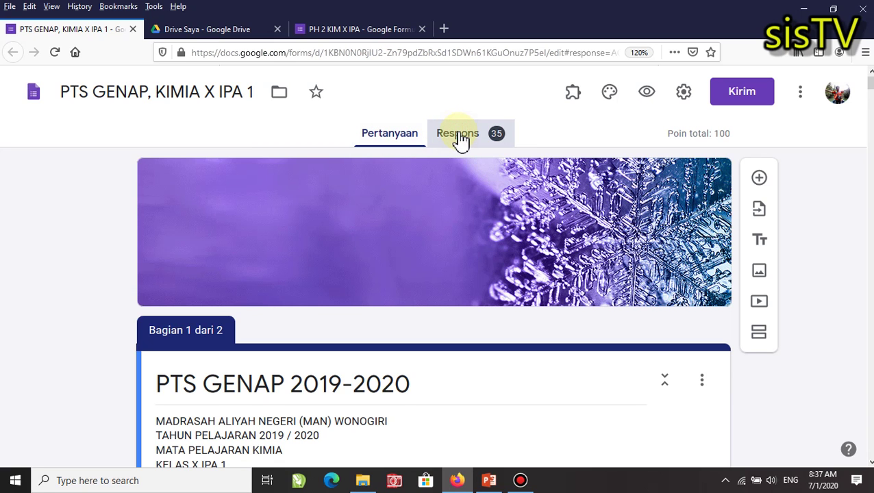
click(461, 139)
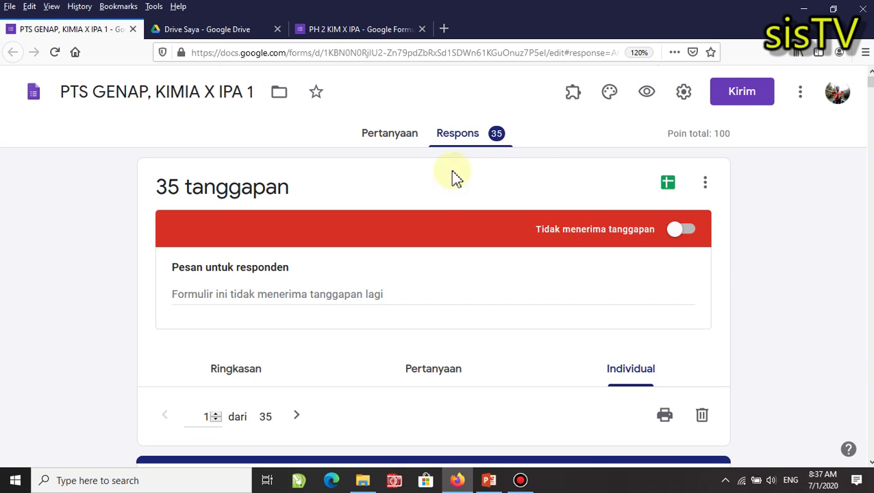
click(459, 137)
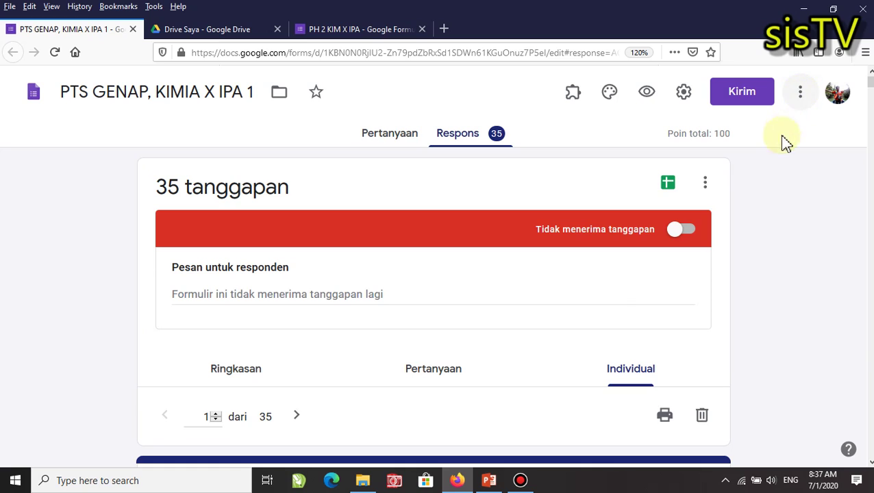
Set the response destination to a new spreadsheet via Pilih tujuan tanggapan.
click(707, 191)
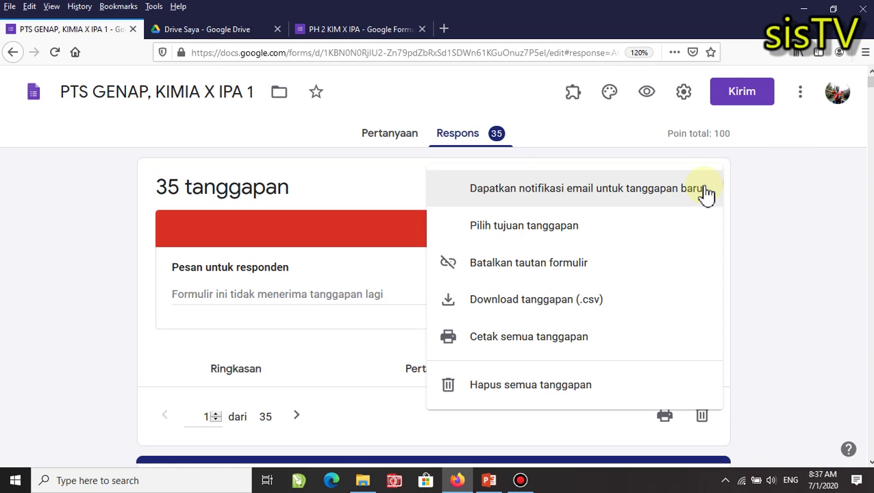
click(507, 233)
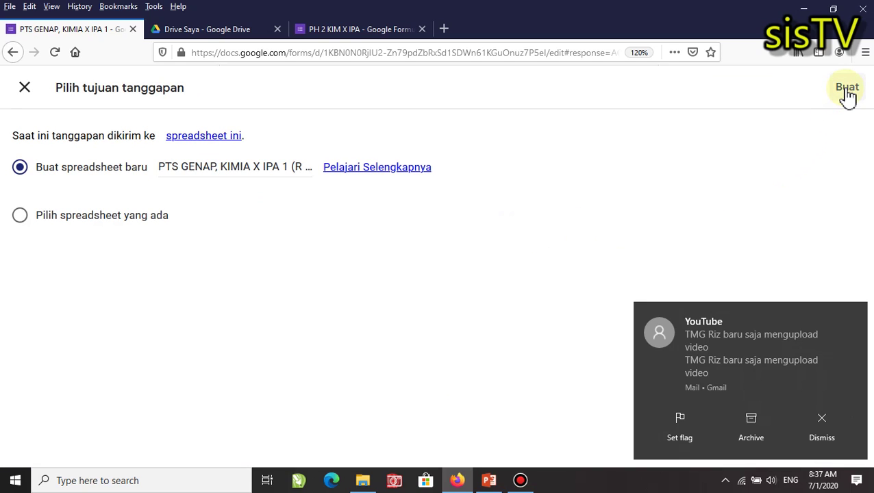
click(847, 89)
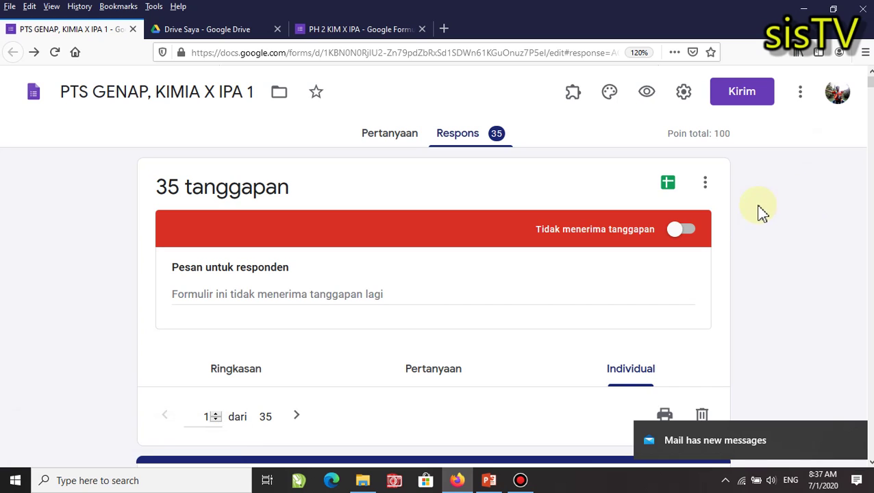
click(668, 184)
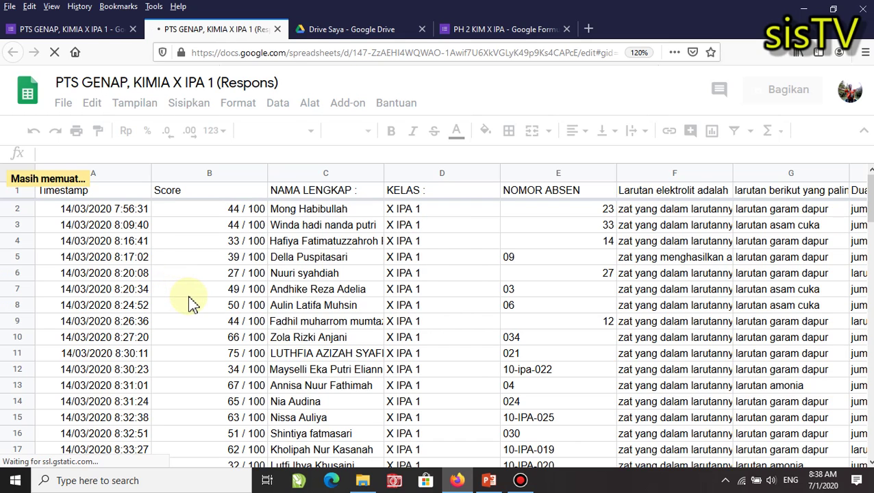
scroll(185, 291, down, 2)
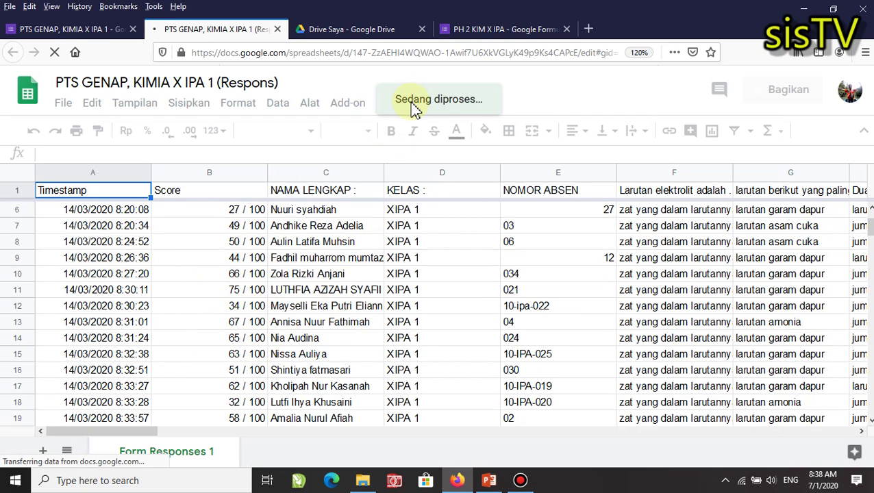
scroll(341, 302, down, 8)
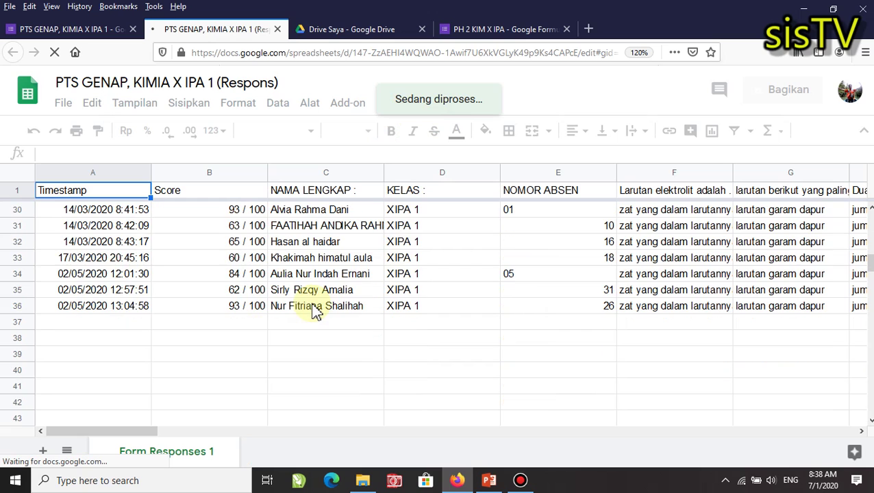
scroll(315, 310, down, 4)
scroll(315, 310, up, 7)
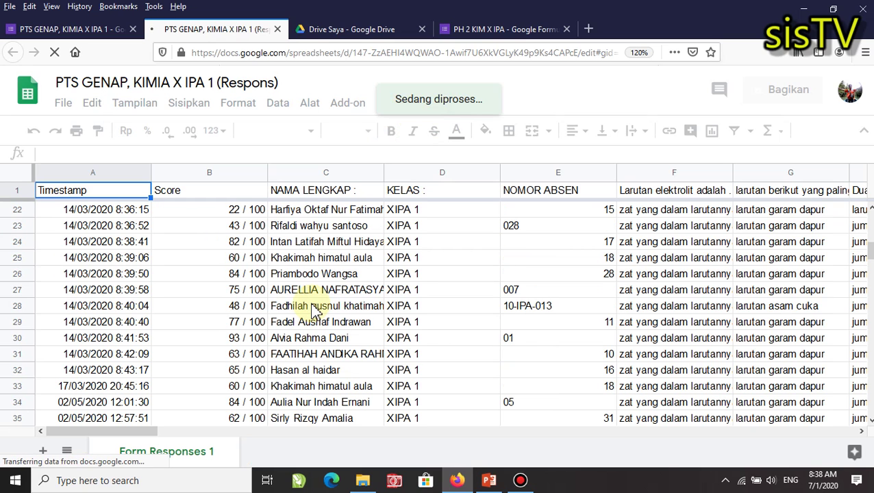
scroll(315, 310, up, 7)
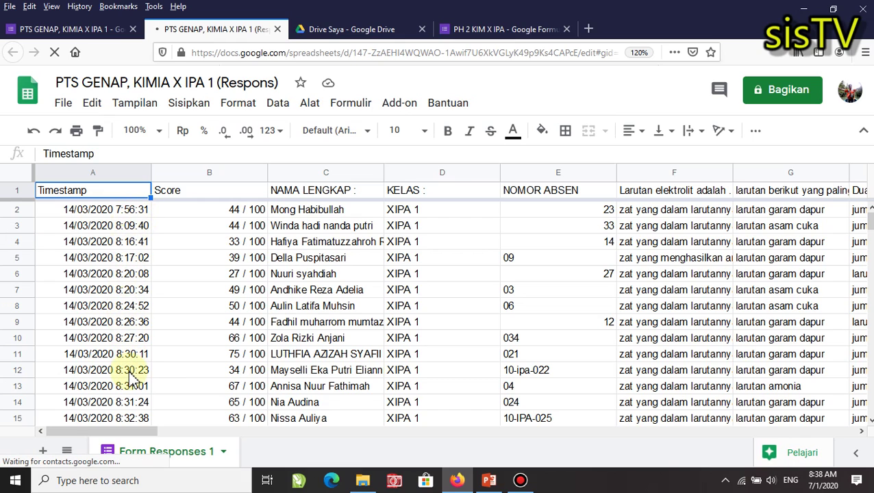
scroll(172, 353, down, 3)
scroll(173, 353, down, 7)
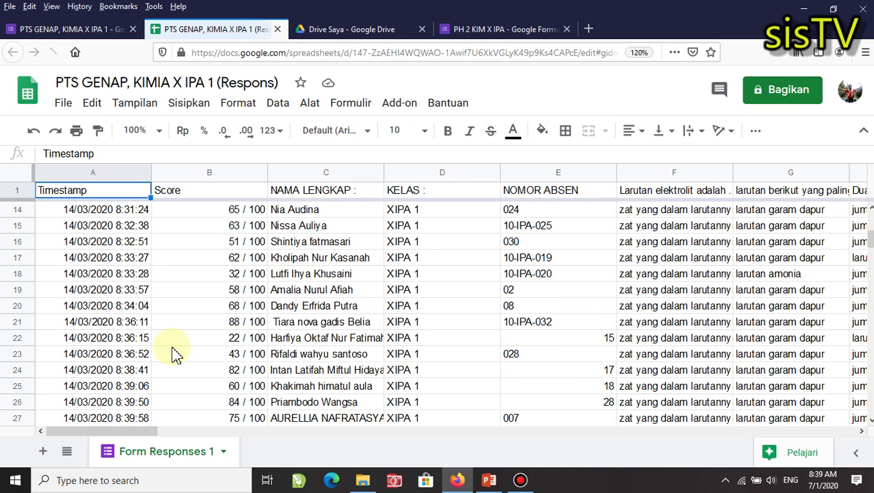
scroll(173, 353, up, 10)
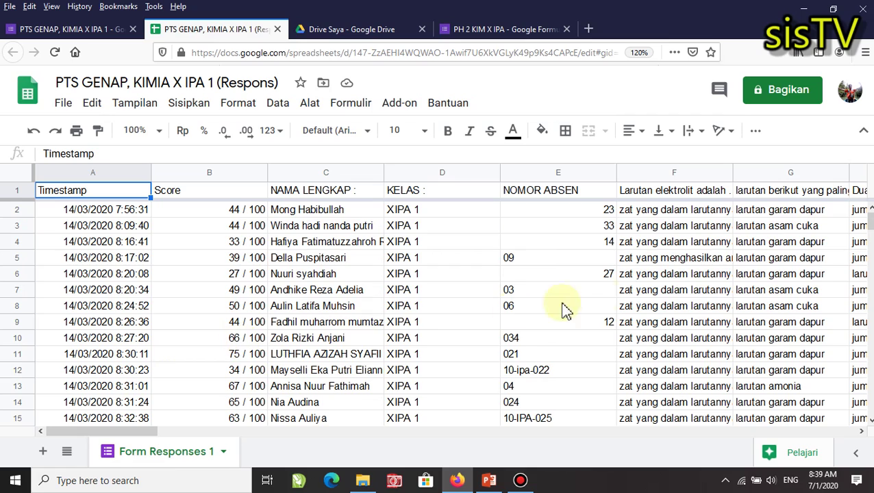
scroll(698, 284, down, 2)
scroll(699, 284, down, 10)
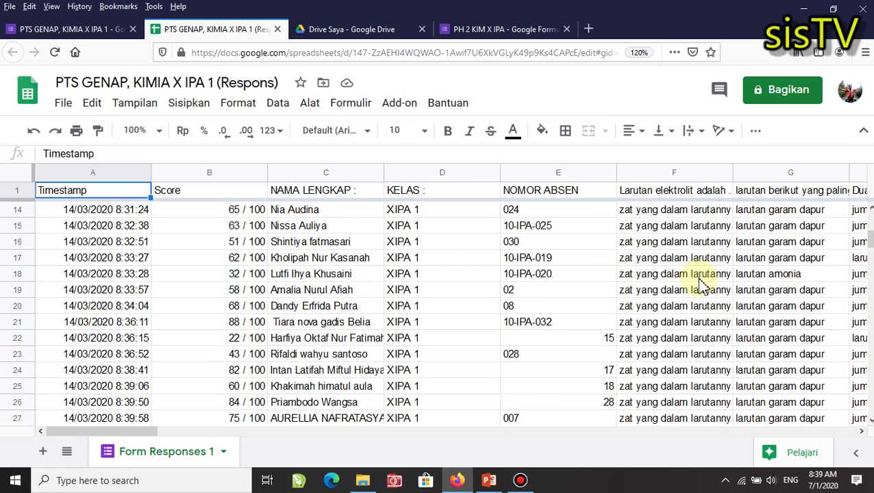
scroll(697, 278, up, 11)
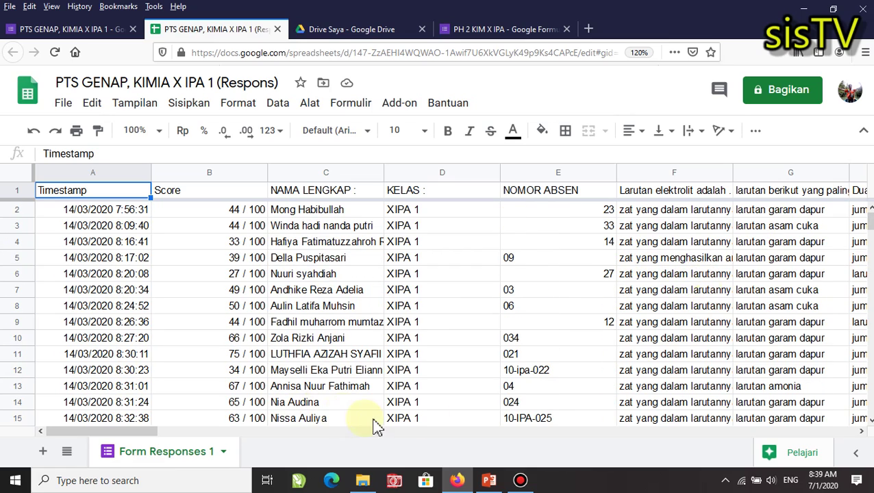
click(841, 434)
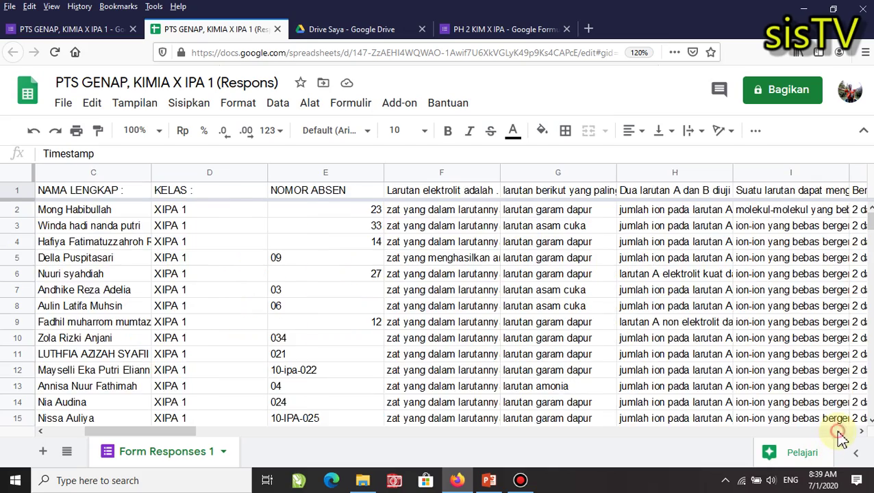
click(841, 435)
click(842, 434)
scroll(728, 292, down, 10)
scroll(727, 296, down, 7)
scroll(726, 296, up, 13)
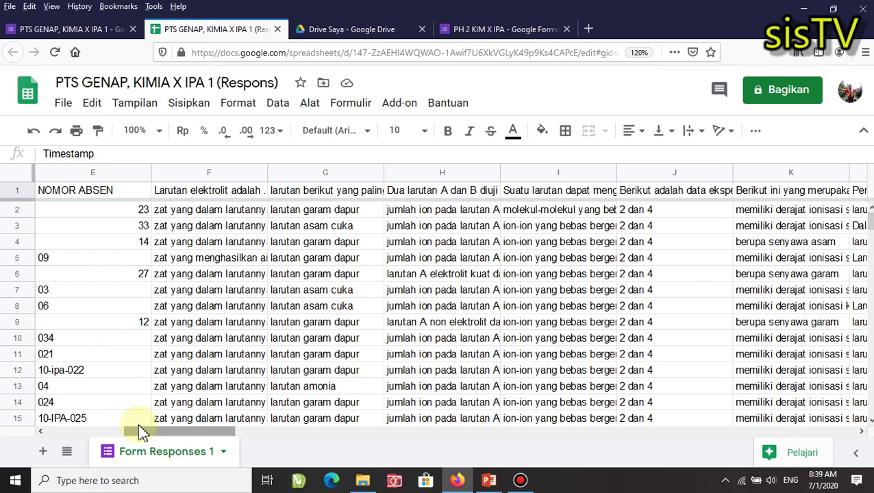
drag(140, 429, 55, 438)
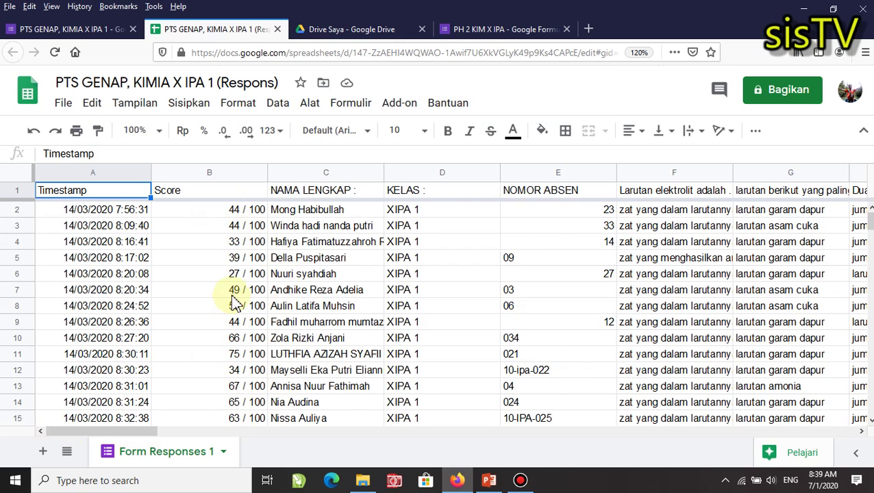
scroll(234, 301, down, 5)
scroll(232, 312, down, 2)
scroll(231, 319, up, 7)
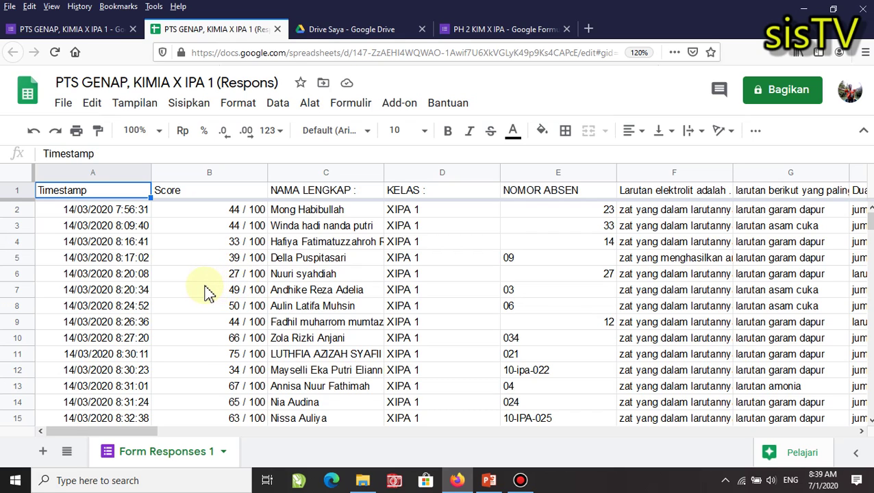
Download the responses sheet as a Microsoft Excel (.xlsx) file and check recent downloads.
click(63, 107)
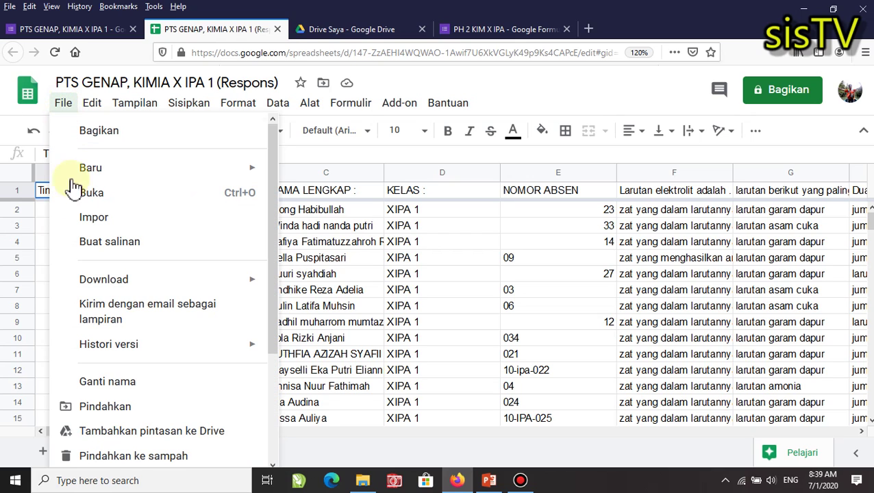
mouse_move(94, 288)
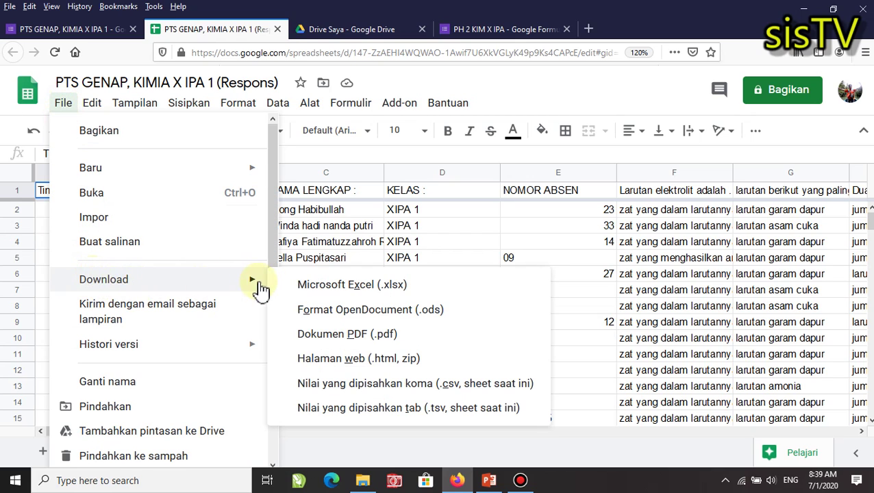
click(362, 287)
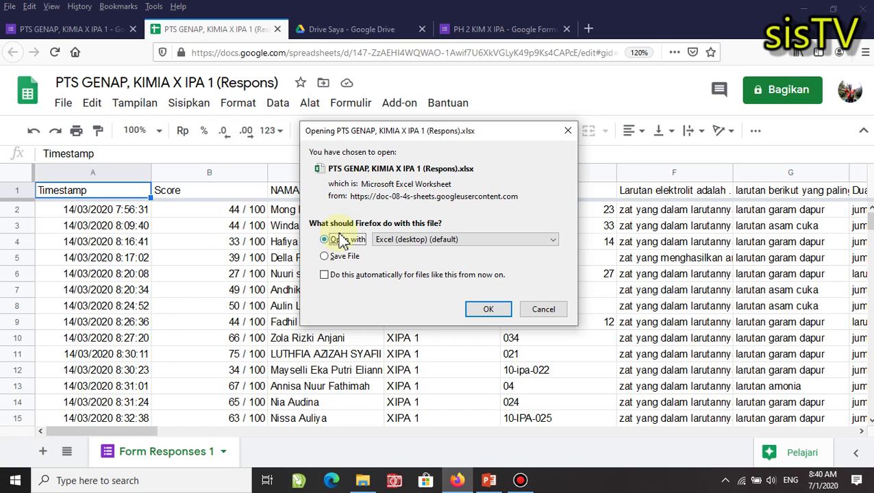
click(324, 257)
click(486, 312)
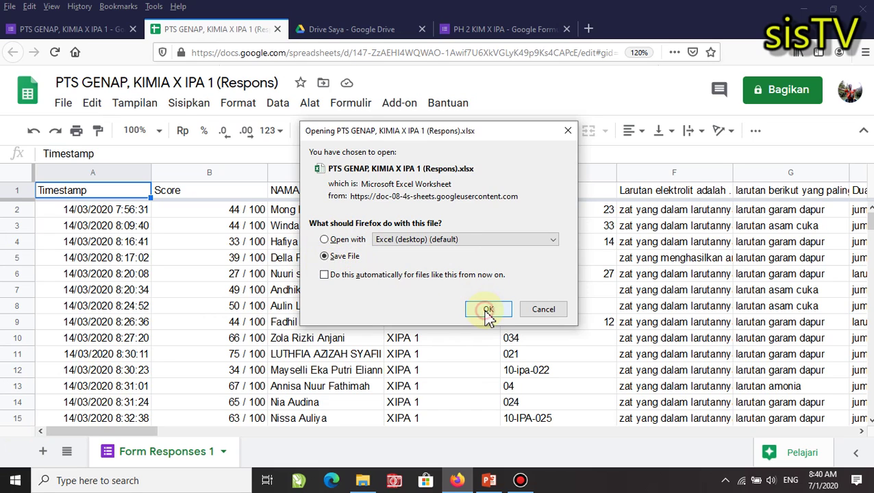
click(778, 54)
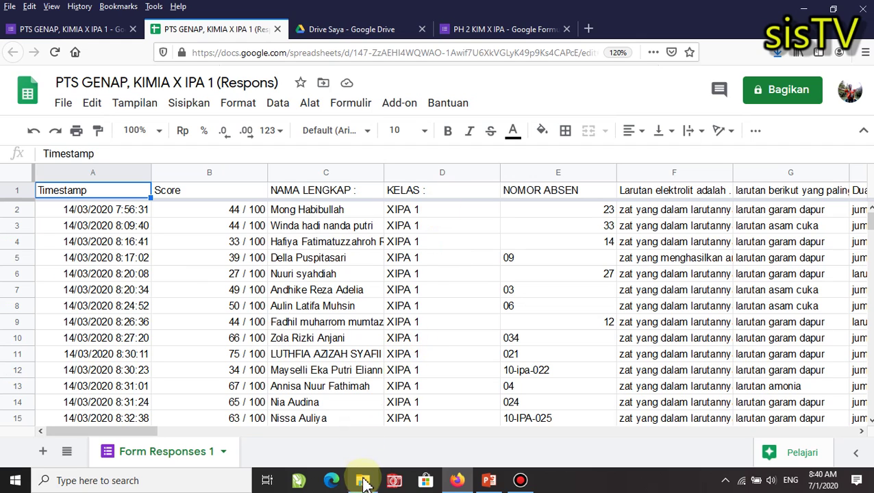
Open Downloads in File Explorer and select the PTS GENAP, KIMIA X IPA 1 (Respons) workbook.
mouse_move(363, 487)
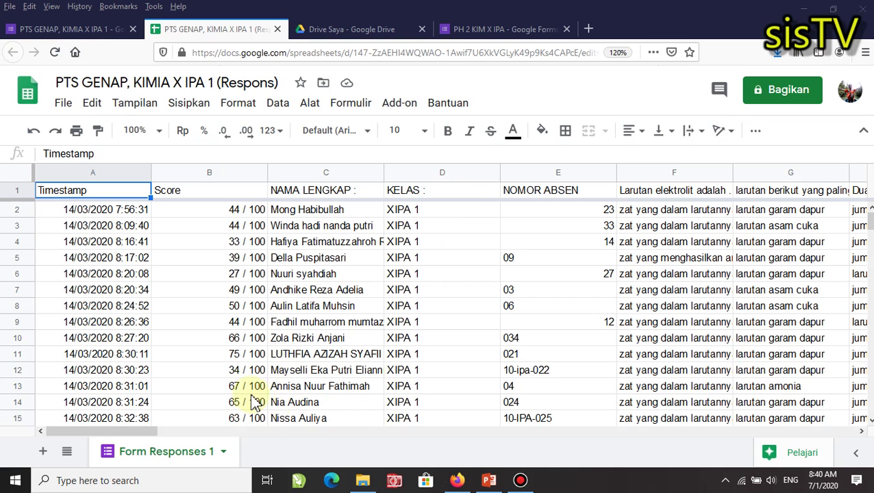
click(375, 480)
mouse_move(376, 476)
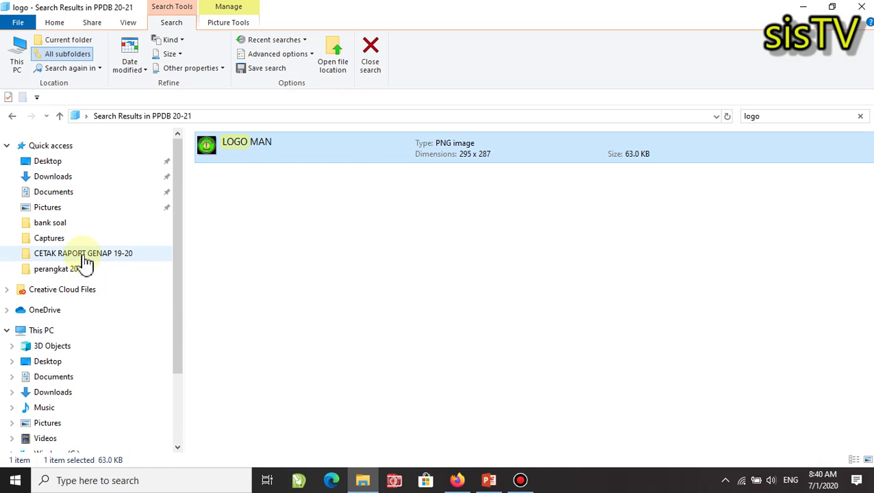
click(60, 180)
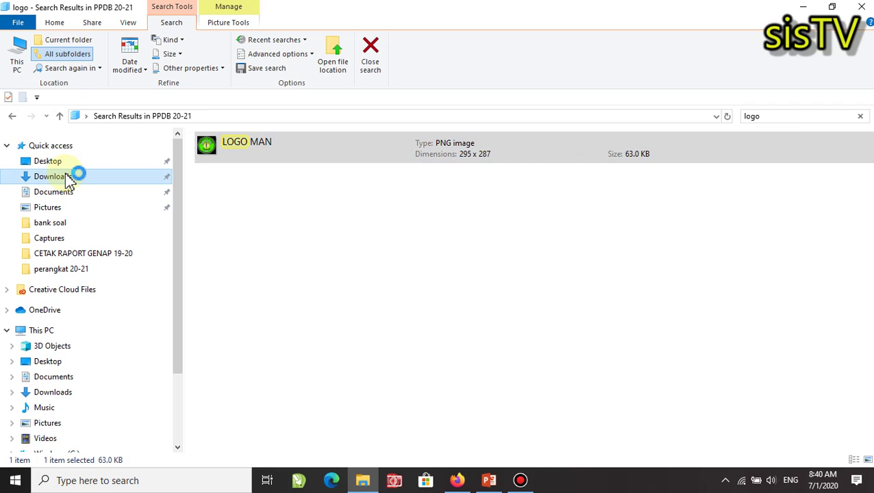
click(72, 179)
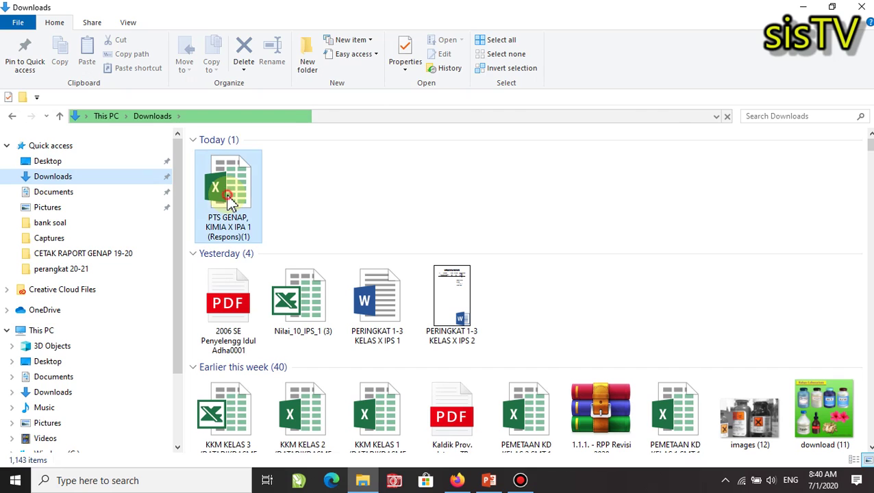
click(230, 200)
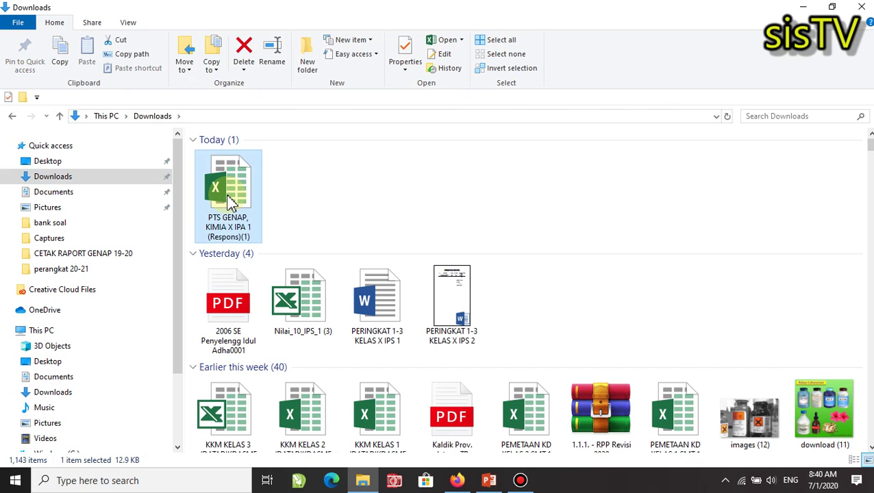
Open the responses workbook in Excel, dismiss the activation notice, and enable editing.
double_click(240, 198)
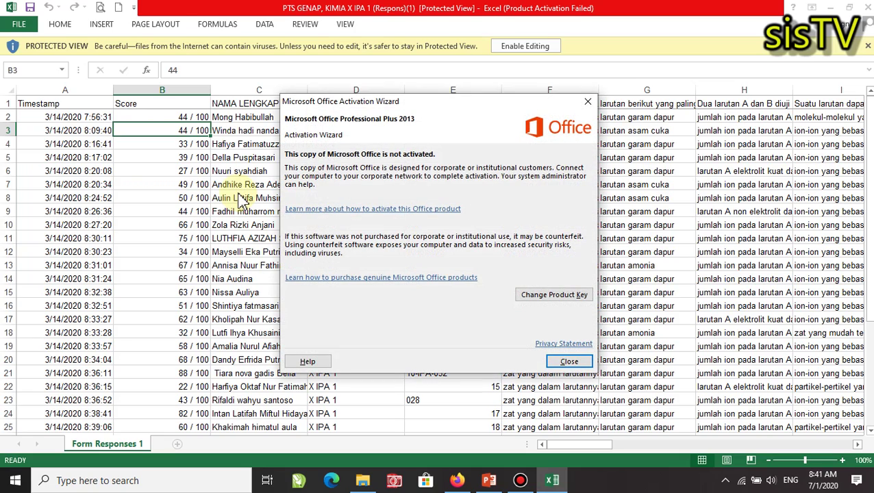
click(566, 361)
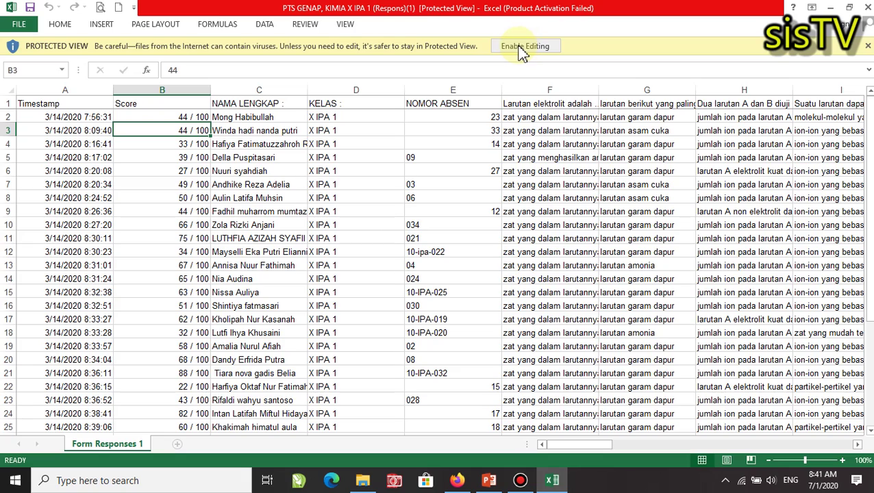
click(525, 50)
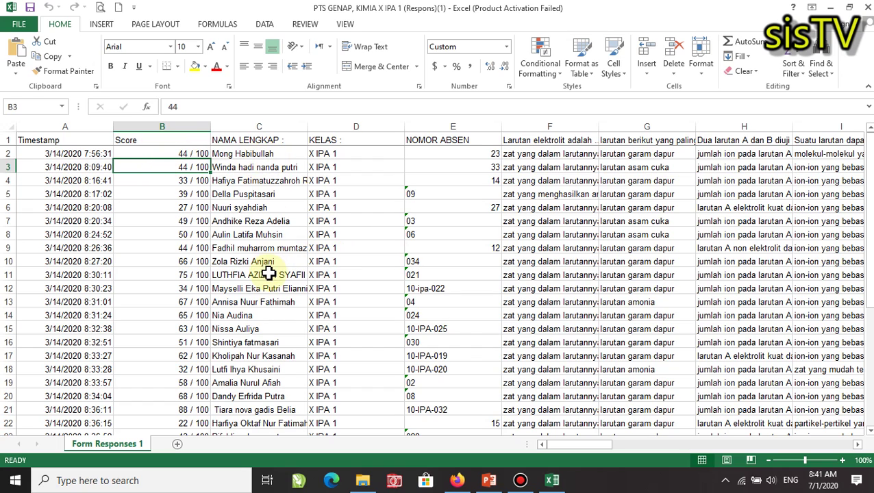
Delete the Timestamp column (column A) from the Form Responses 1 sheet.
click(92, 122)
right_click(91, 122)
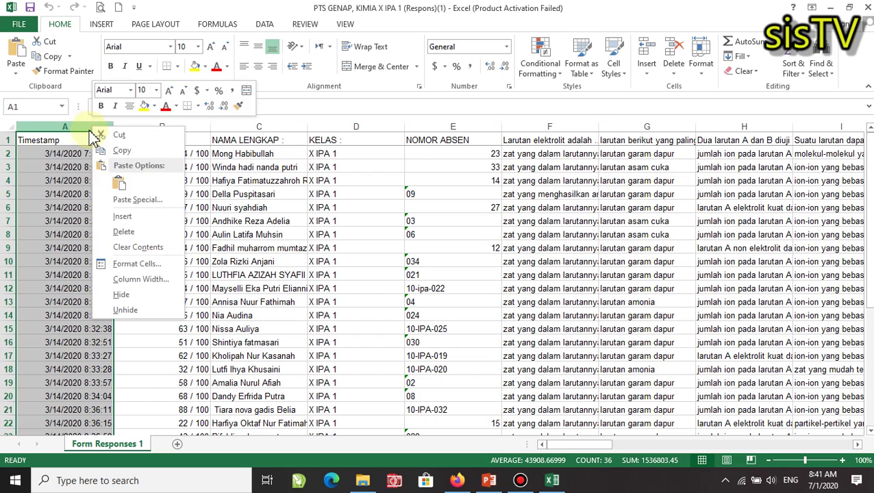
click(293, 219)
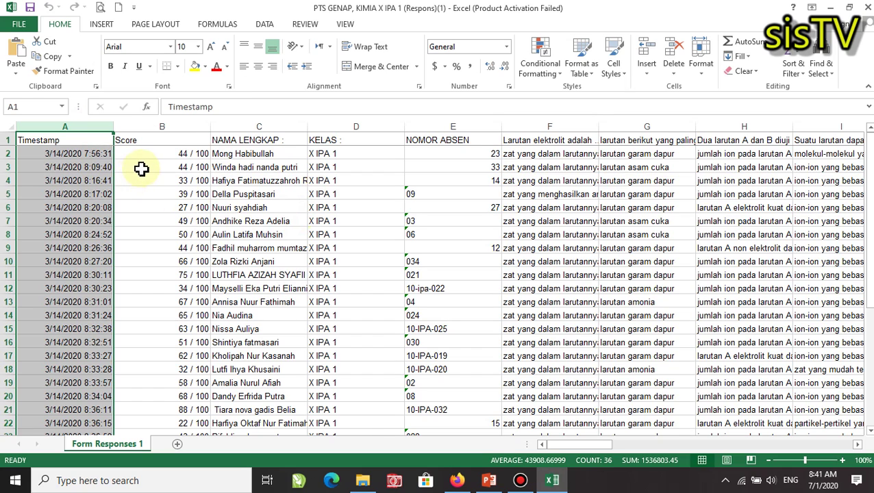
click(67, 124)
right_click(66, 124)
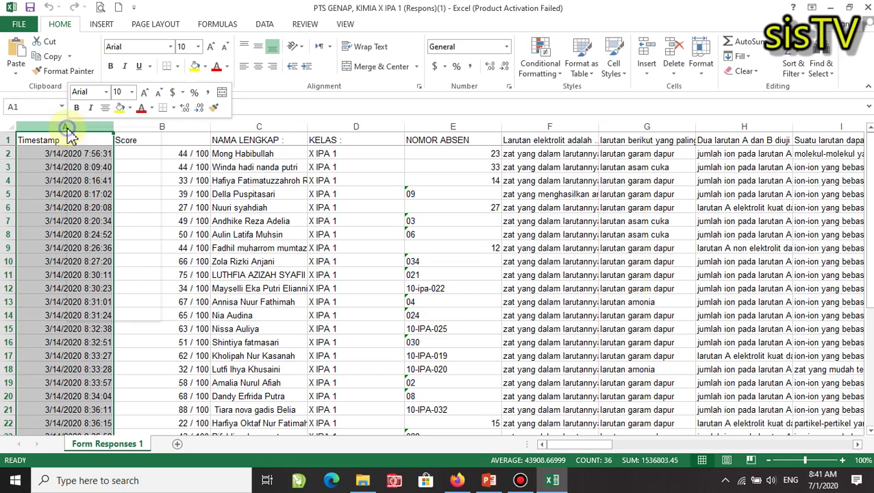
click(98, 234)
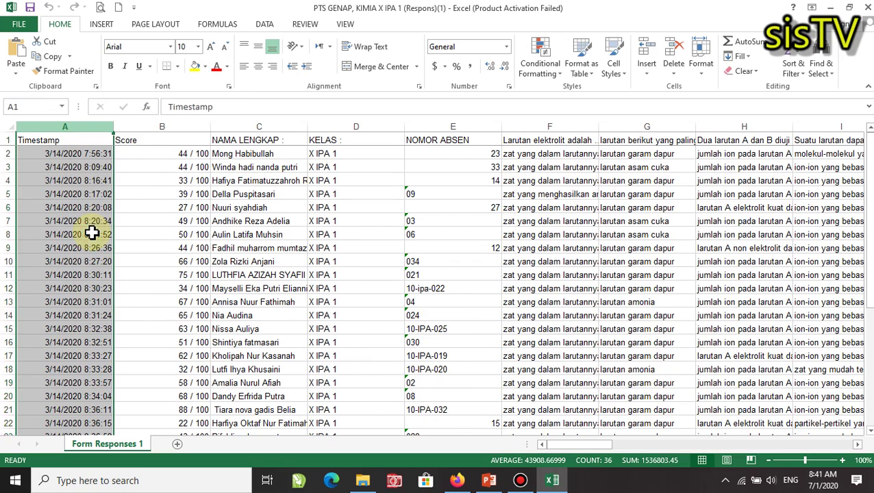
Delete KELAS, NOMOR ABSEN and all answer columns, keeping only Score and NAMA LENGKAP.
click(342, 126)
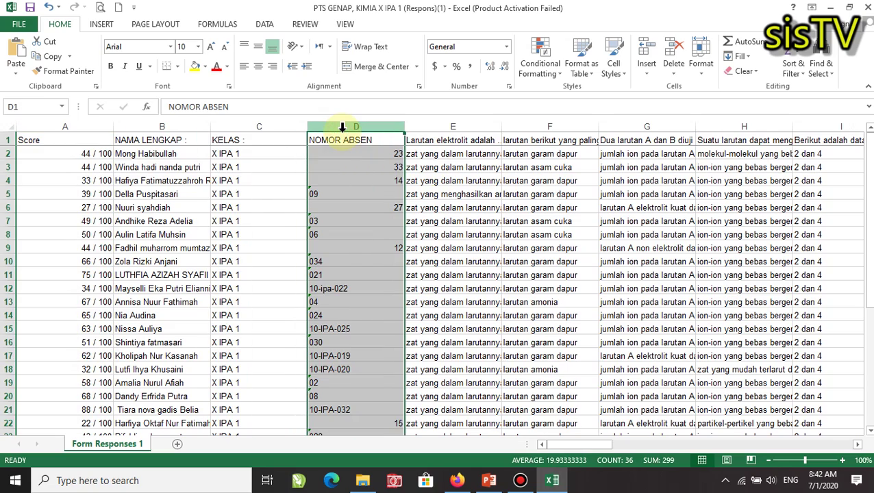
click(260, 125)
drag(264, 130, 871, 199)
right_click(373, 126)
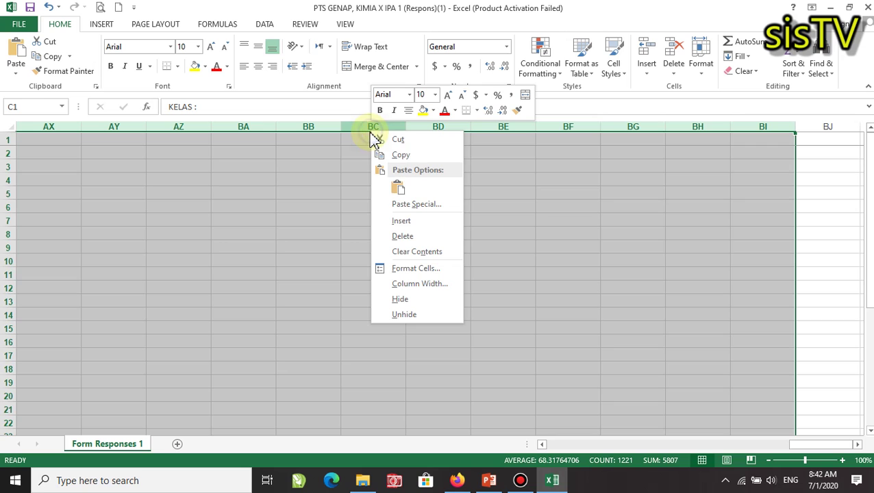
click(425, 237)
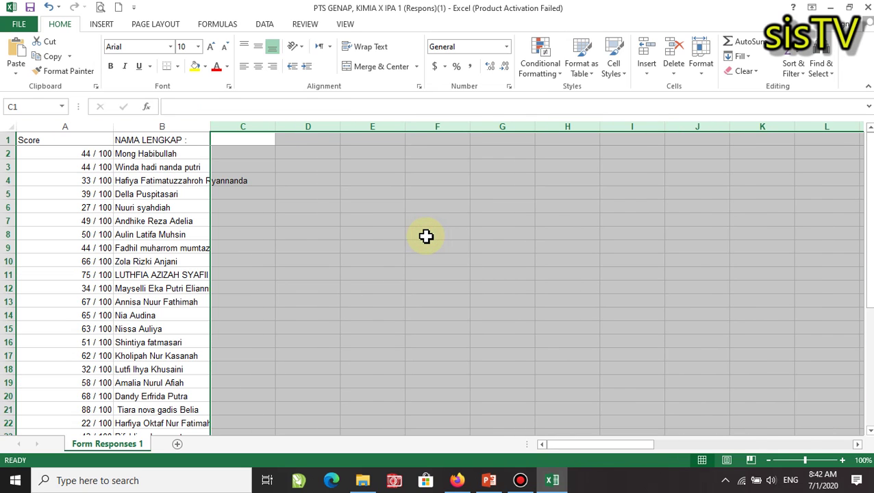
click(64, 155)
key(ctrl+shift+Down)
click(125, 155)
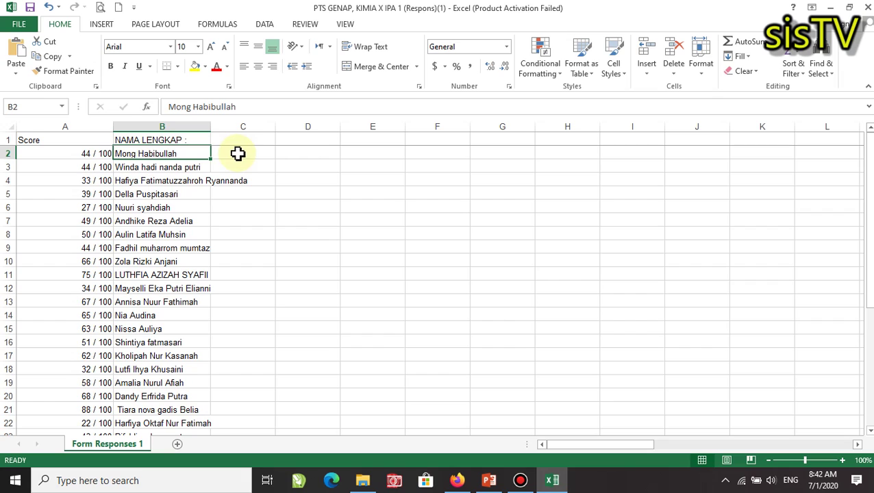
click(244, 140)
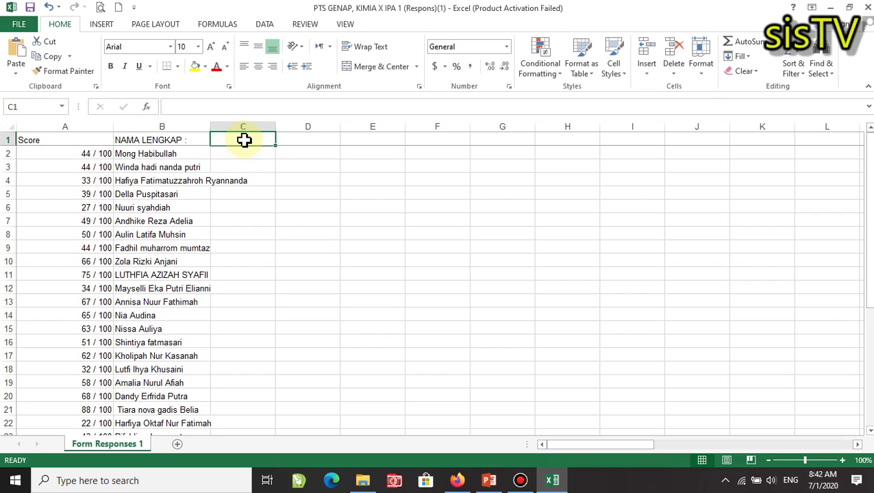
text(NILAI)
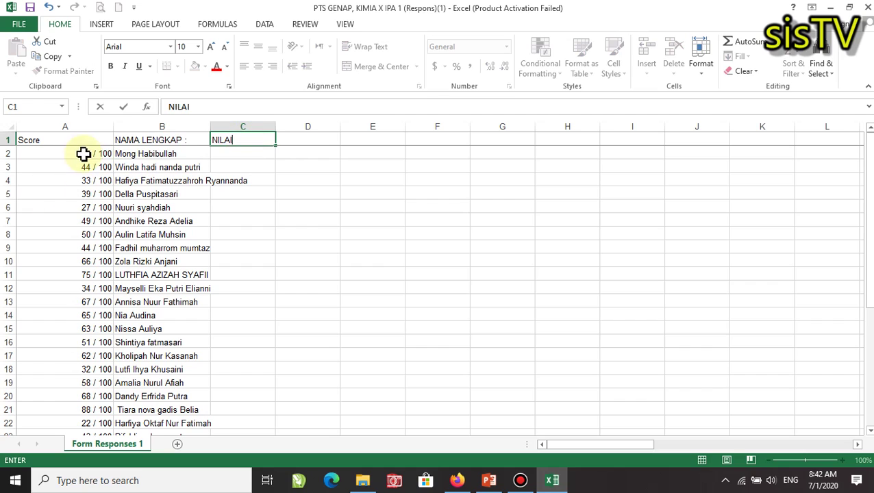
click(243, 153)
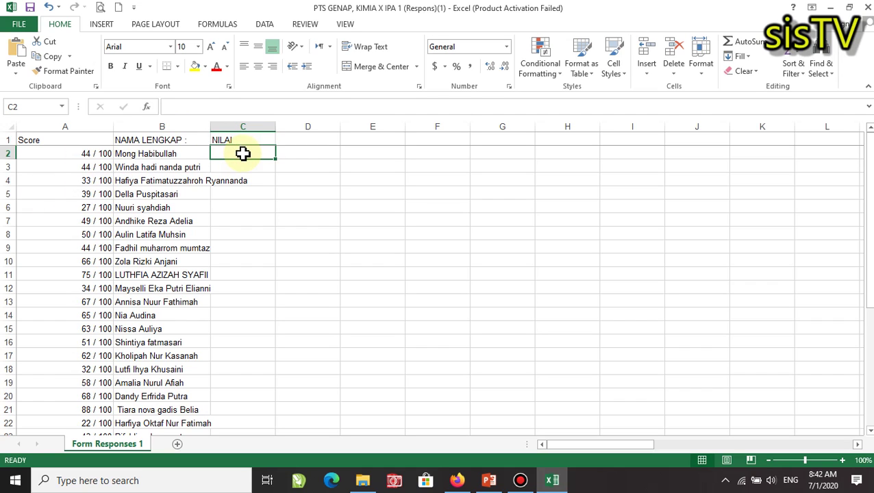
text(=)
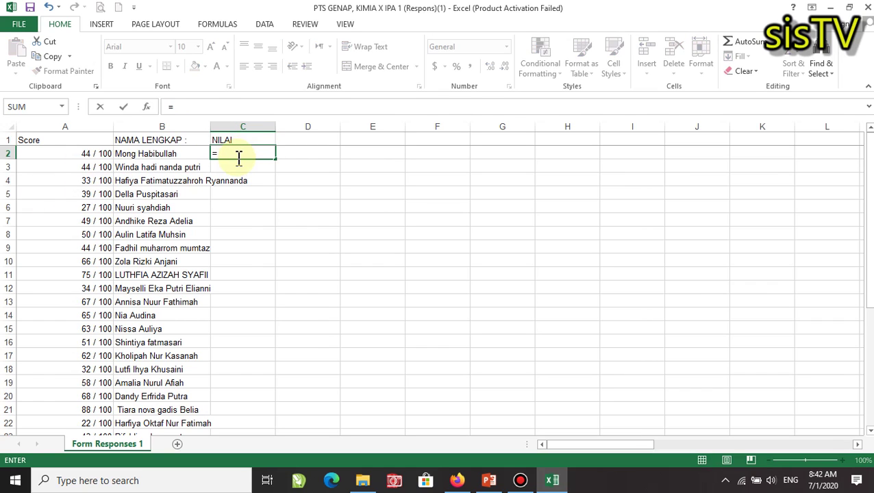
text(V)
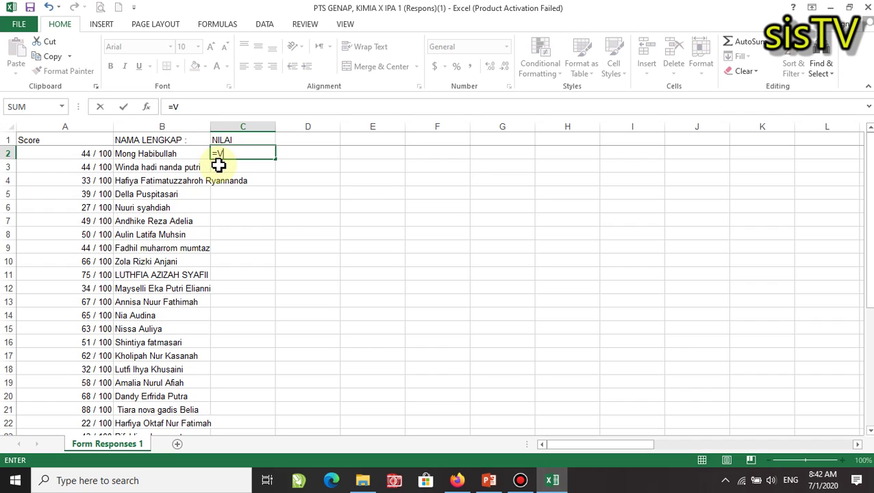
text(A)
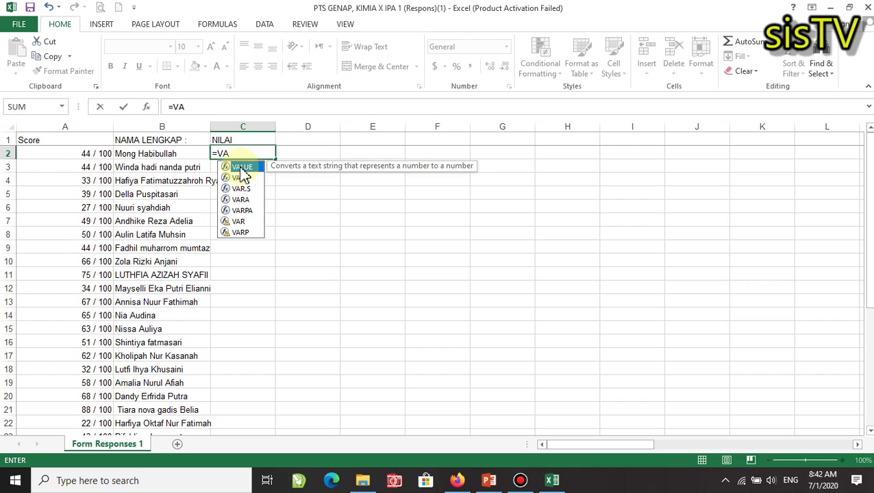
double_click(241, 168)
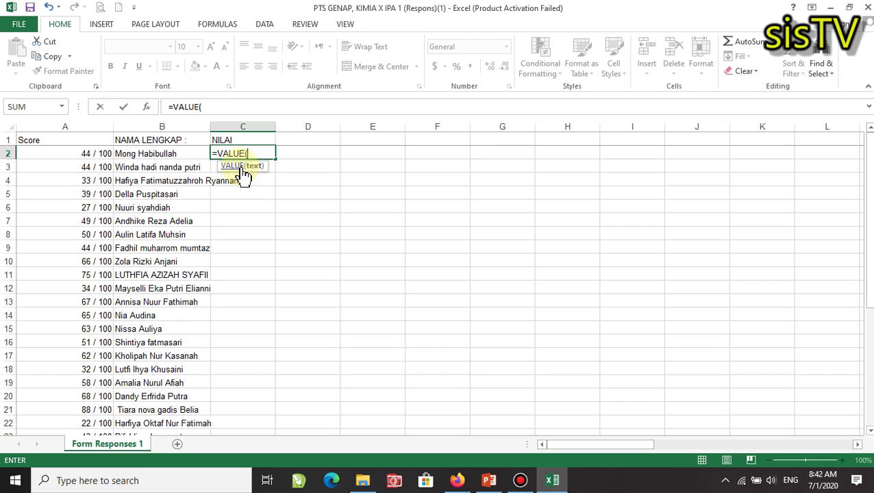
click(82, 154)
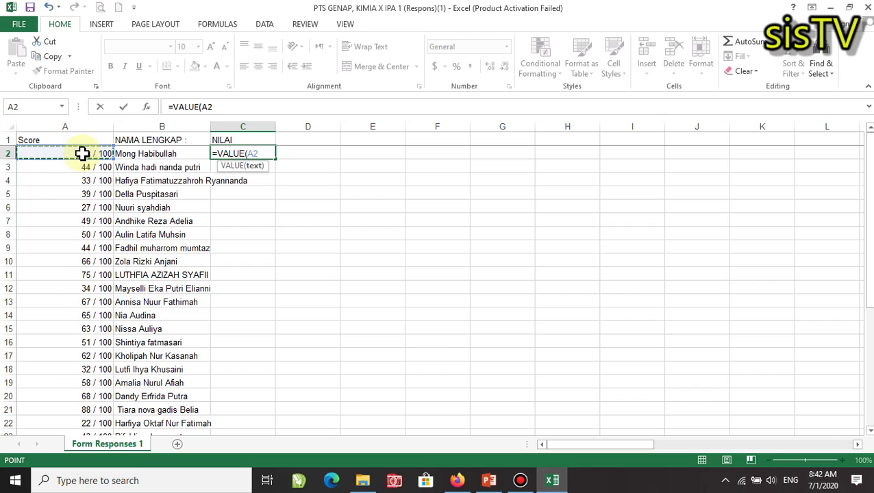
text())
key(Return)
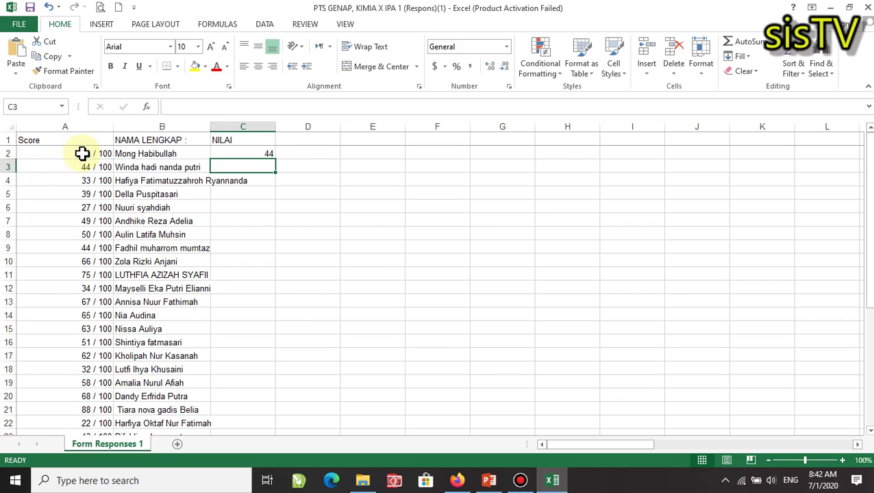
click(254, 152)
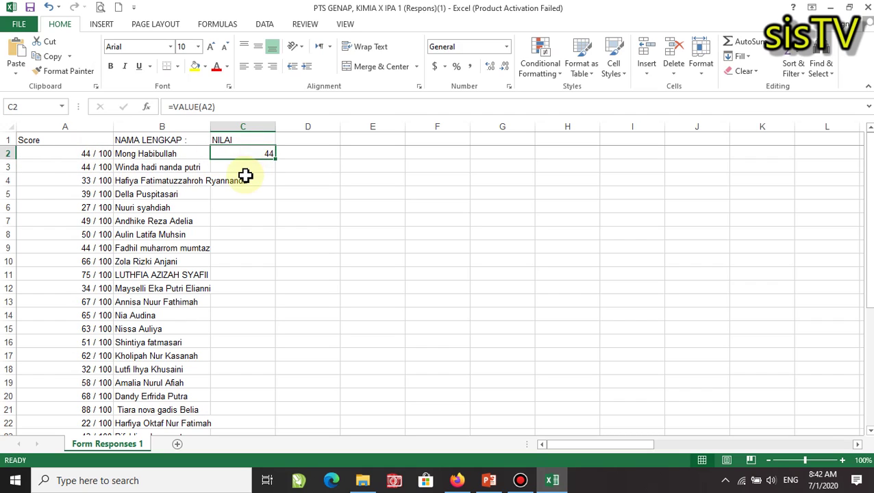
click(88, 153)
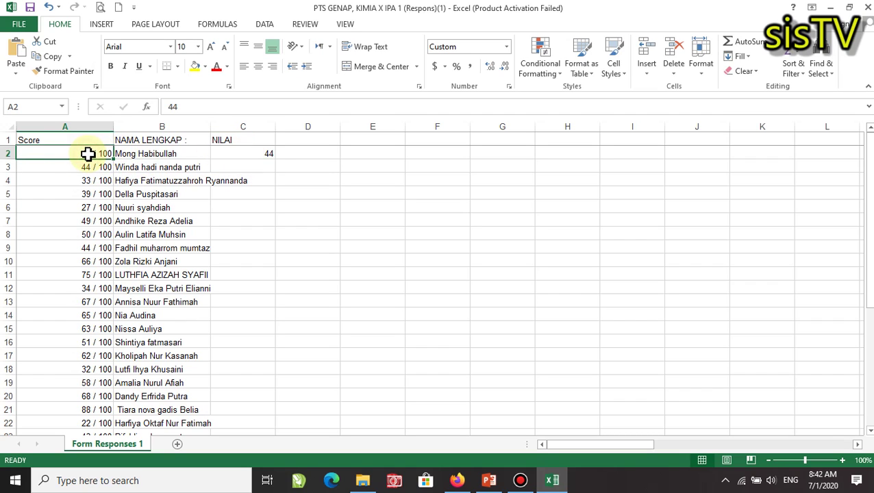
click(251, 152)
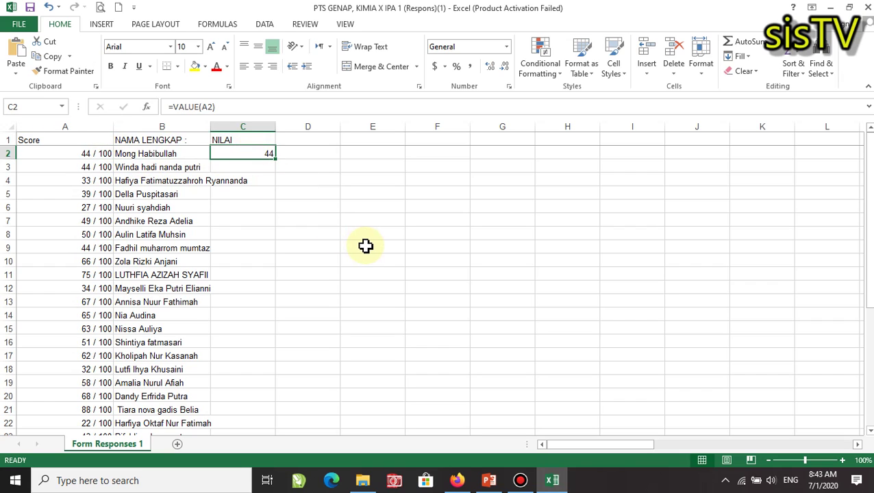
key(Delete)
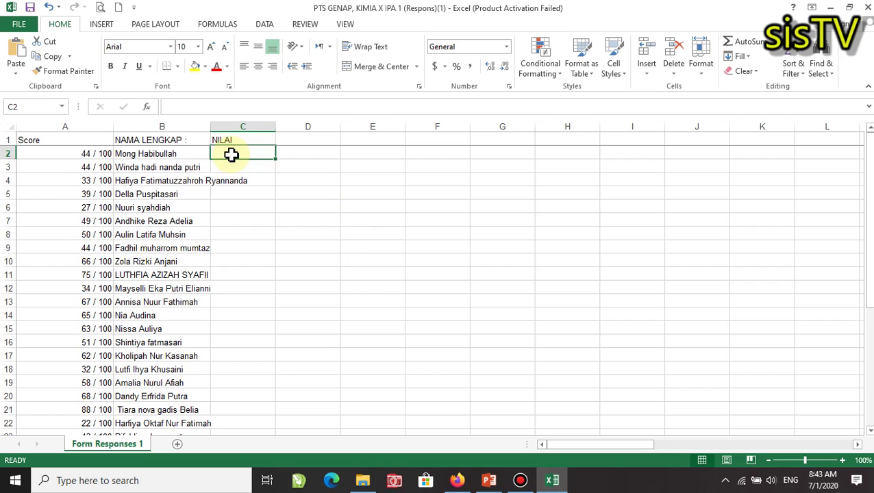
Enter =VALUE(A2) in C2 so the first student's score shows as the number 44.
text(=)
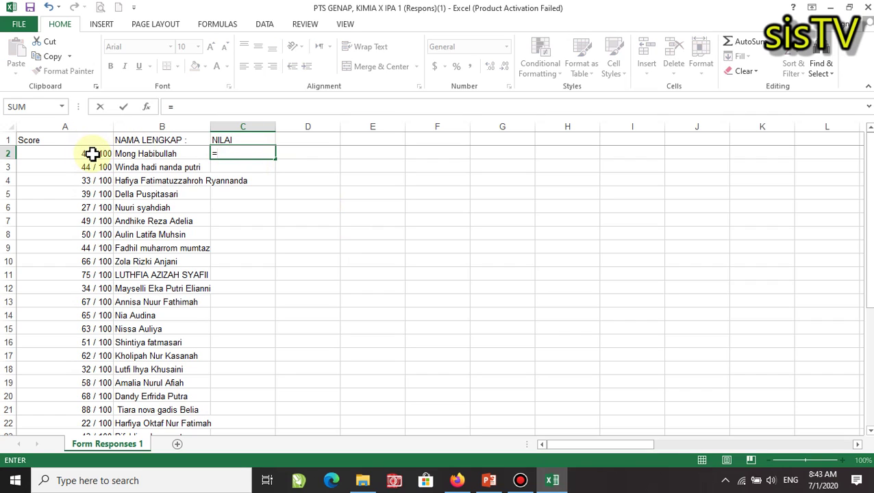
text(V)
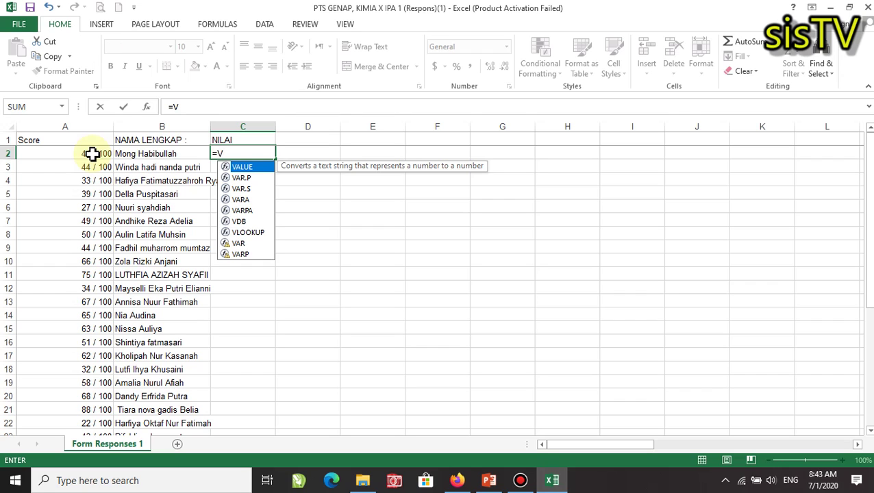
click(242, 167)
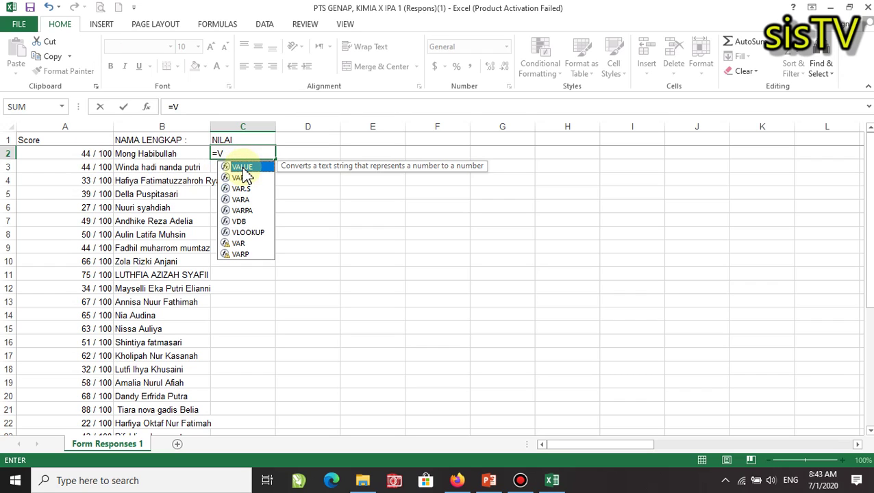
double_click(242, 167)
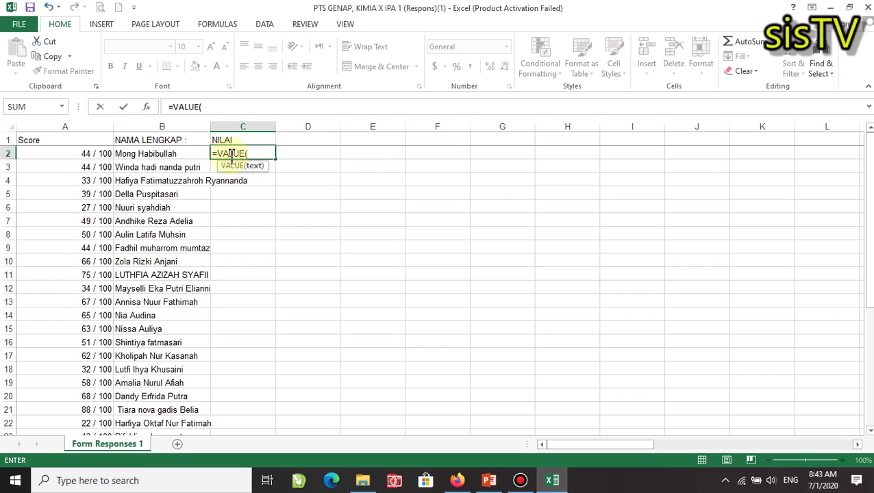
click(89, 153)
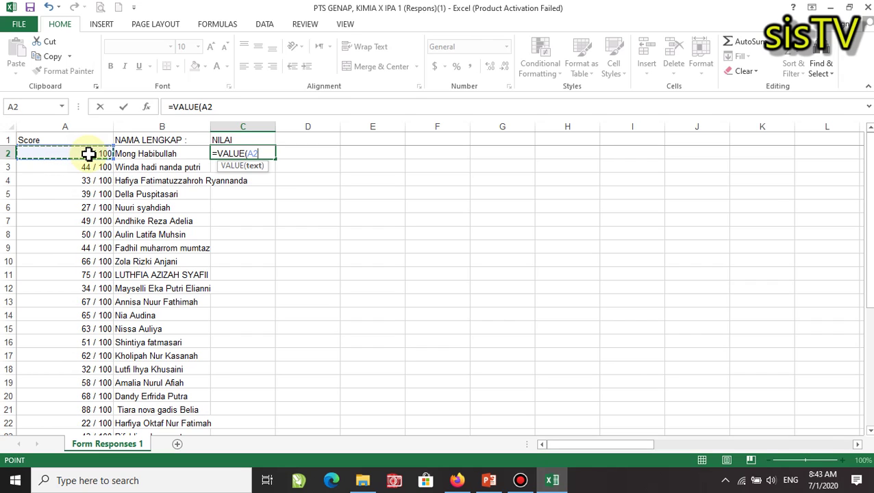
text())
key(Return)
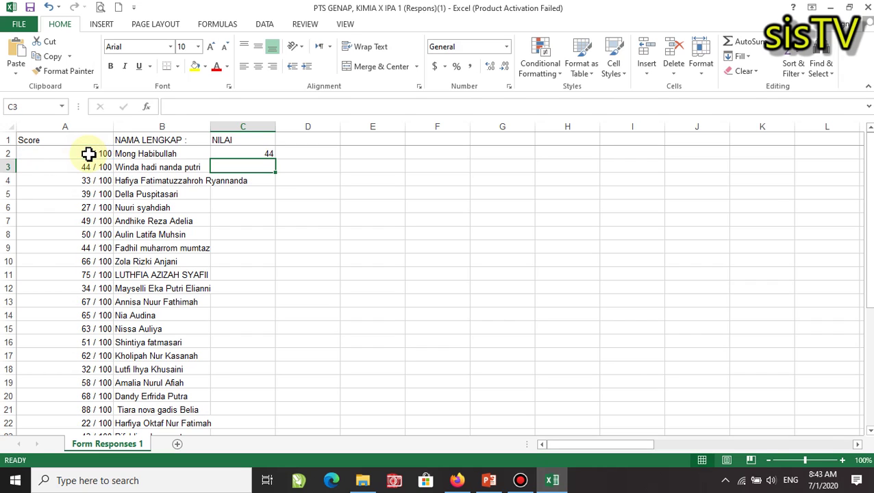
click(254, 153)
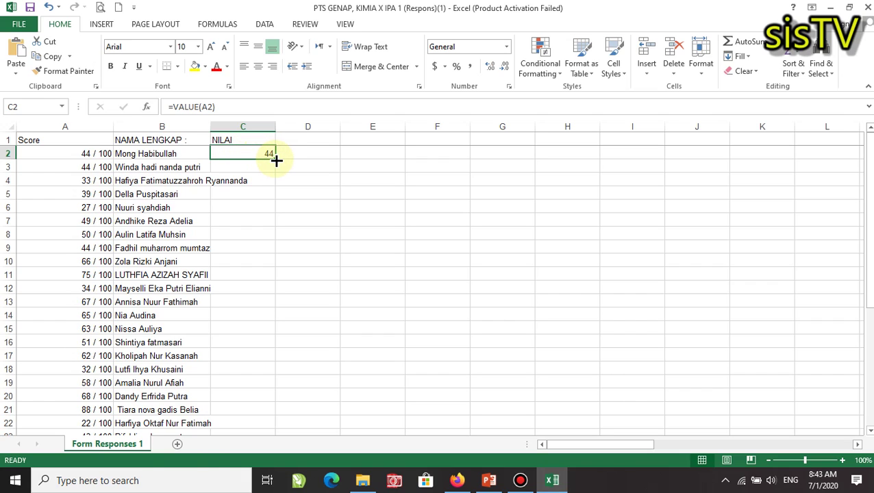
Copy the C2 formula down to C36 and center the NILAI column values.
drag(276, 159, 267, 400)
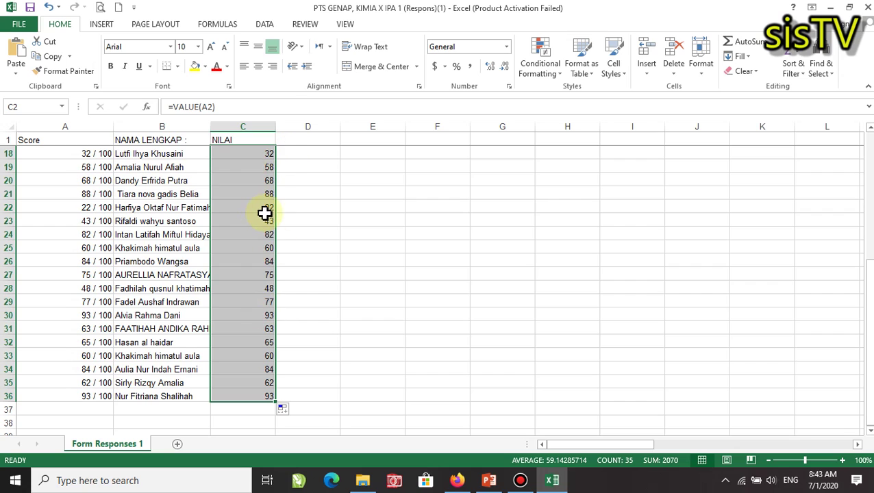
scroll(255, 225, up, 5)
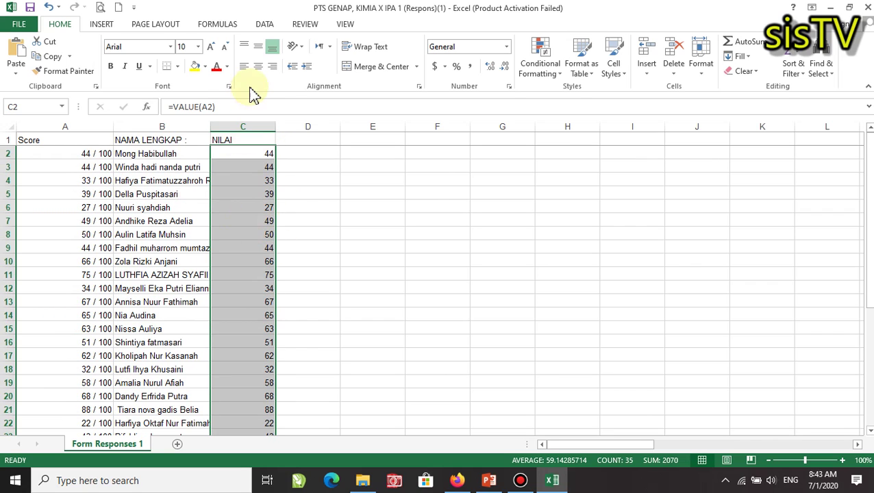
click(259, 66)
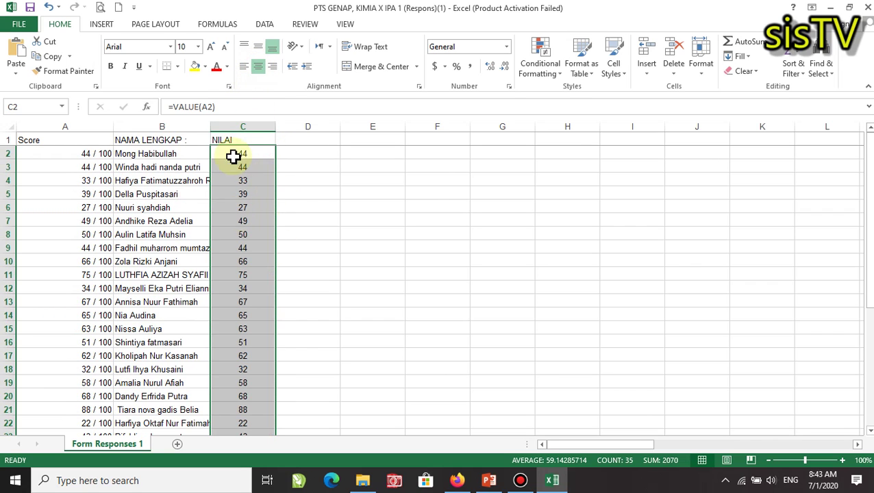
click(258, 67)
click(259, 67)
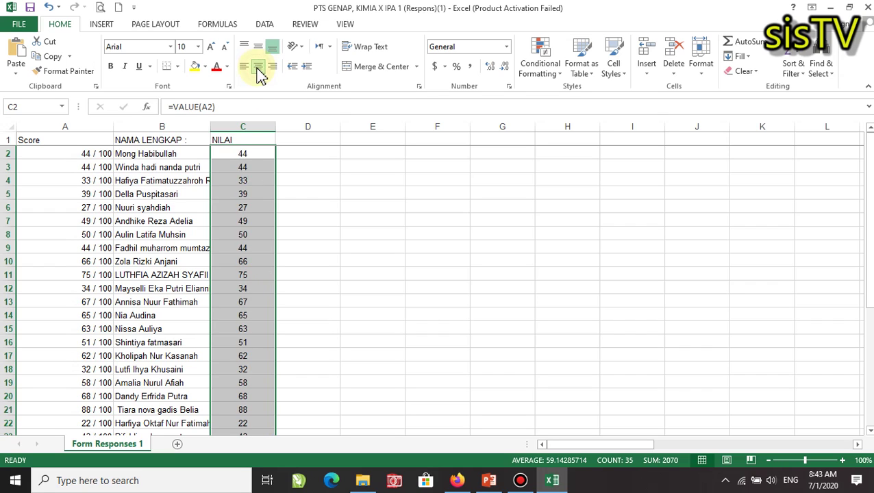
click(318, 217)
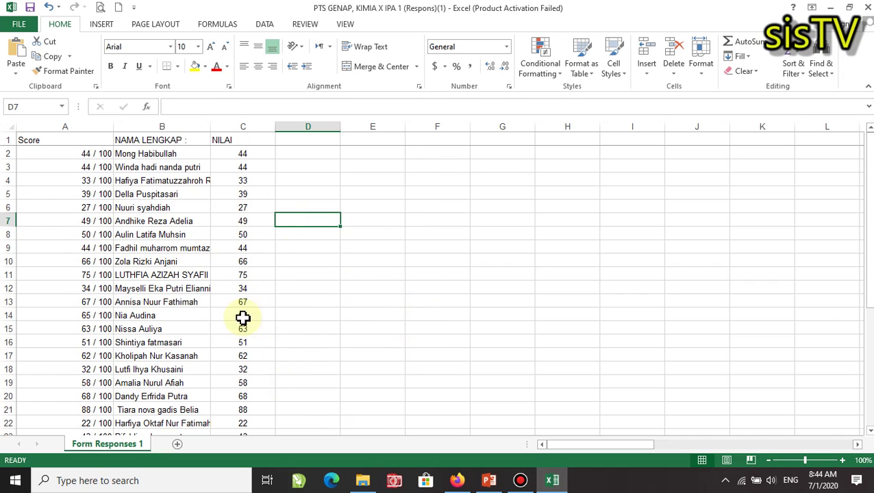
Return to Firefox and go to the PTS GENAP, KIMIA X IPA 1 form's responses page.
mouse_move(459, 479)
click(459, 440)
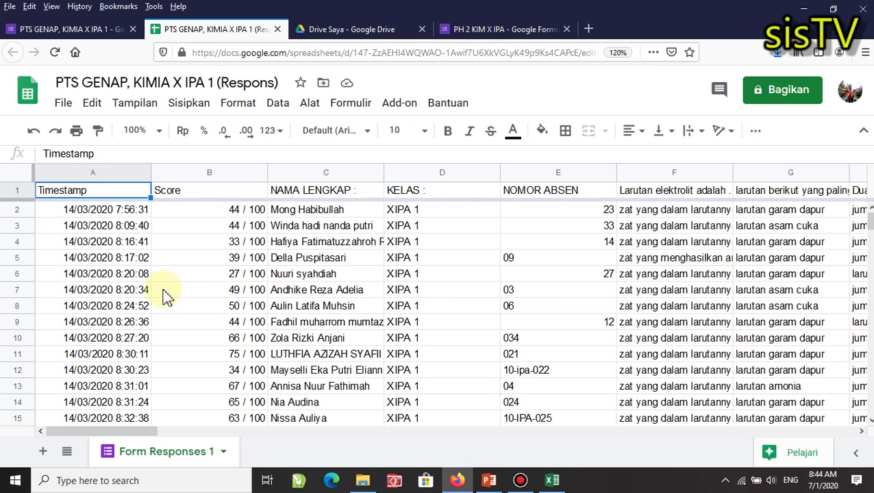
click(67, 34)
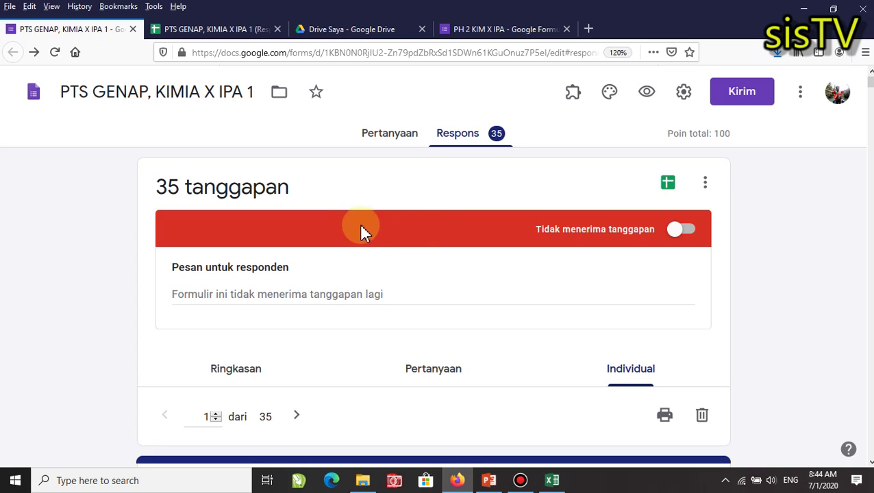
click(459, 142)
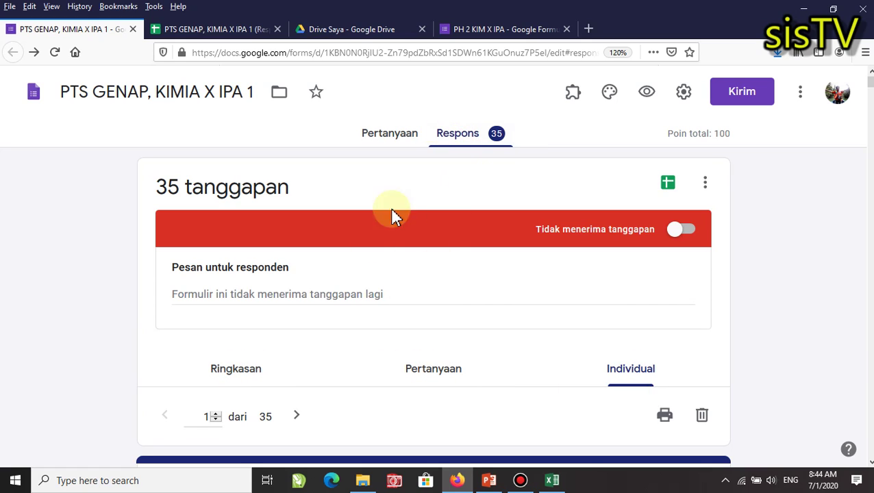
Show the response summary and read the Distribusi poin total bars (mean 59,14, median 62, range 22–93).
click(232, 373)
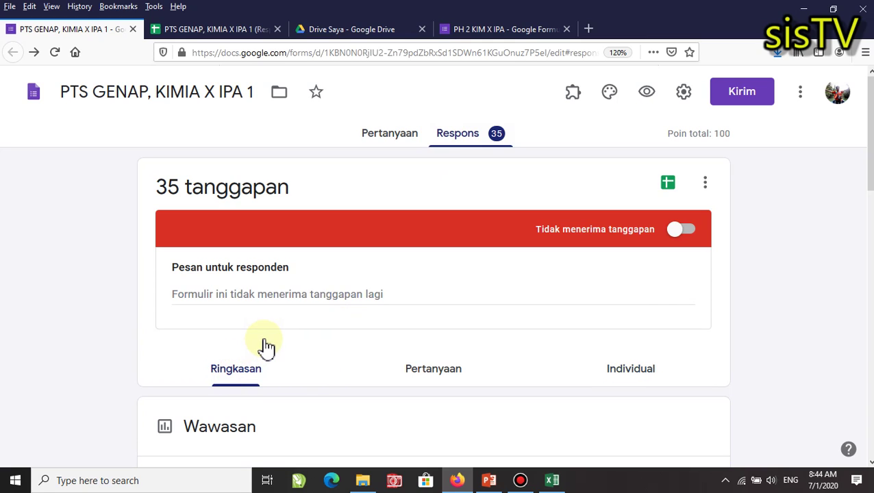
scroll(267, 347, down, 3)
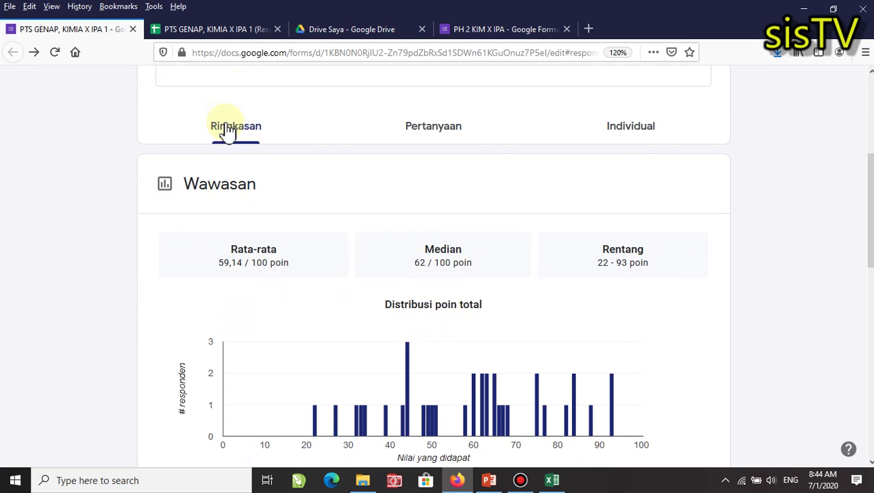
scroll(263, 292, down, 2)
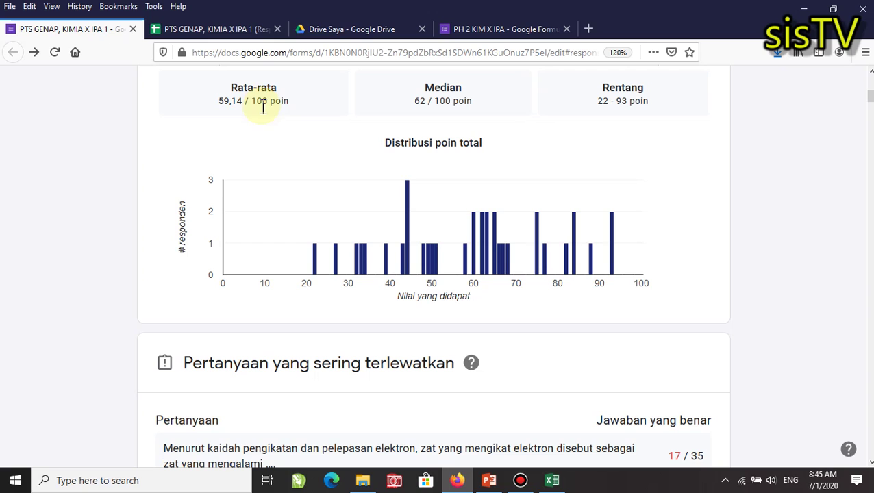
scroll(274, 177, up, 2)
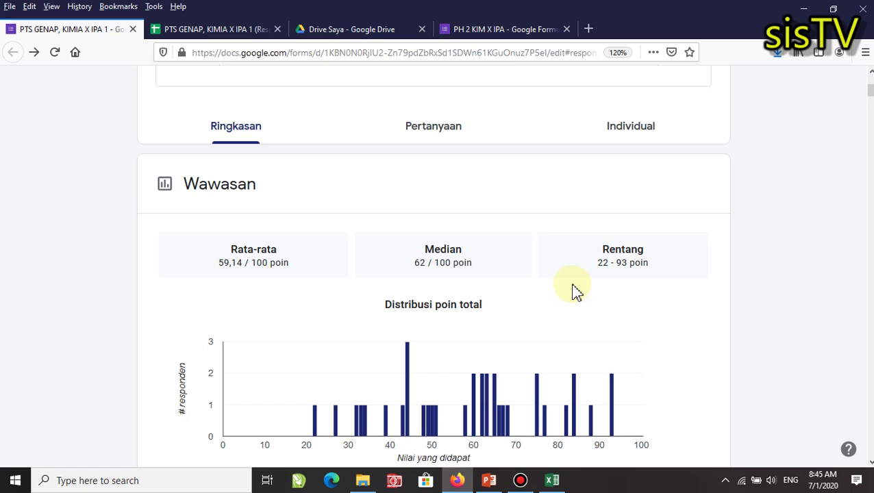
scroll(576, 291, down, 2)
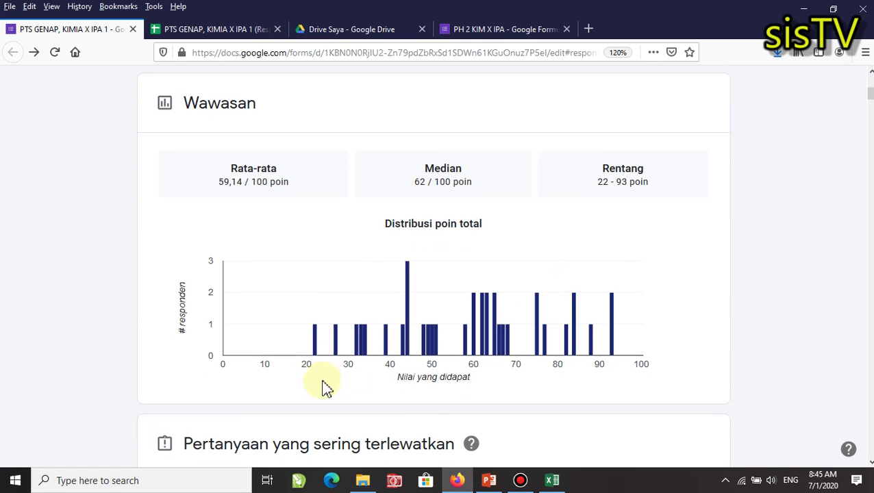
mouse_move(316, 357)
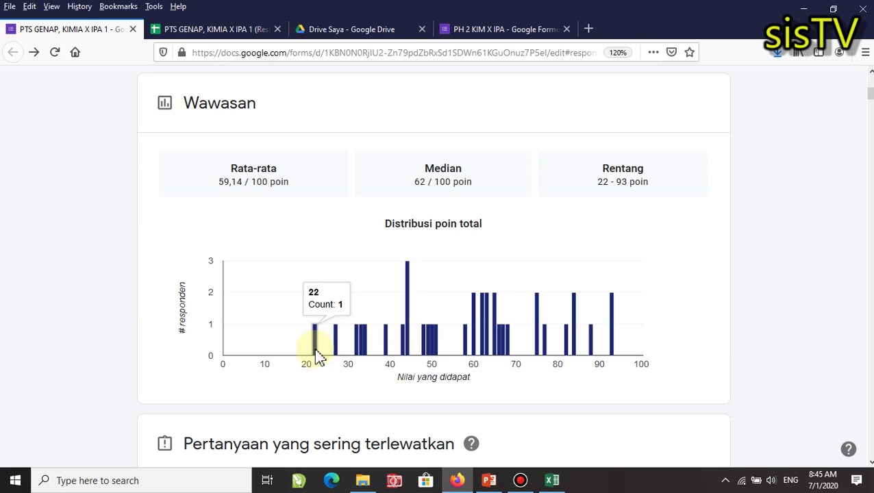
mouse_move(315, 332)
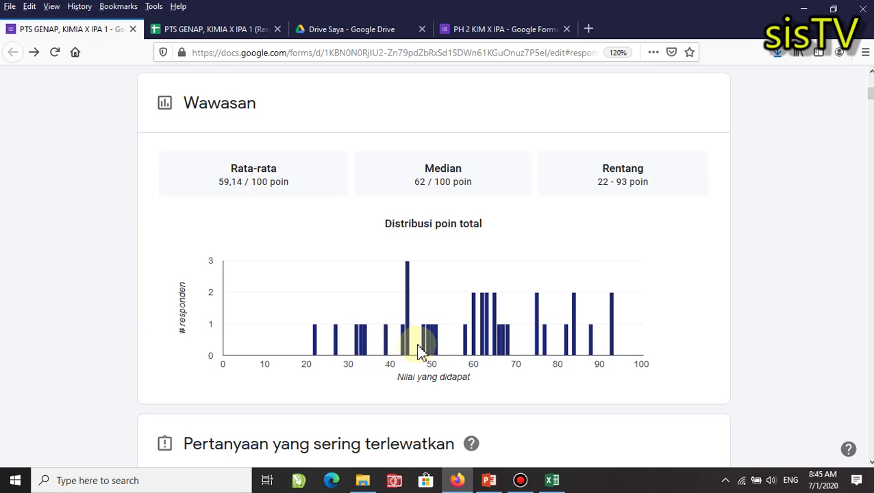
mouse_move(469, 356)
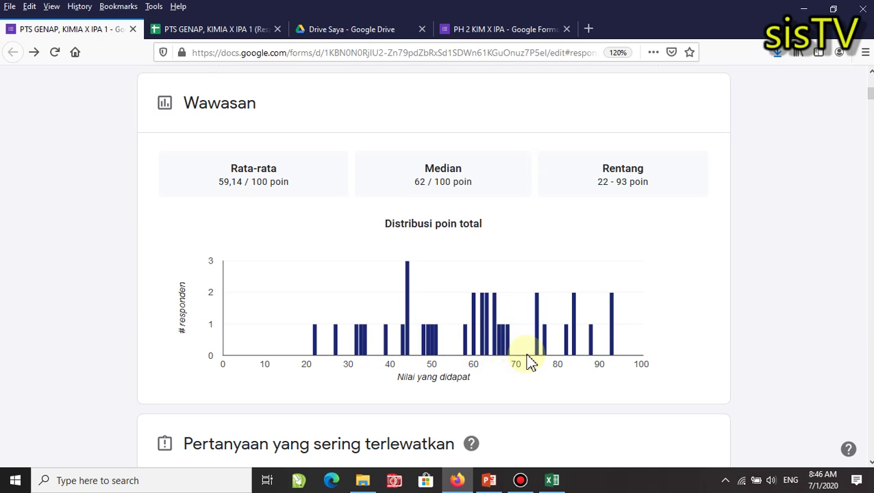
mouse_move(616, 357)
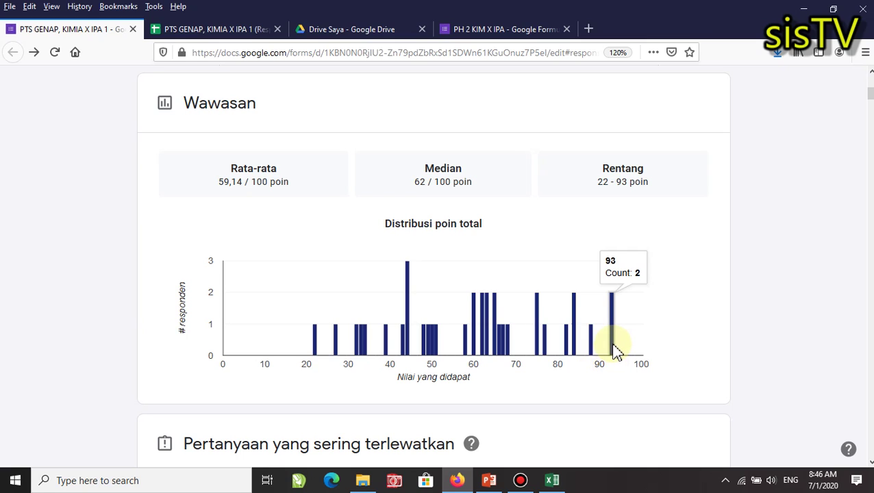
mouse_move(592, 344)
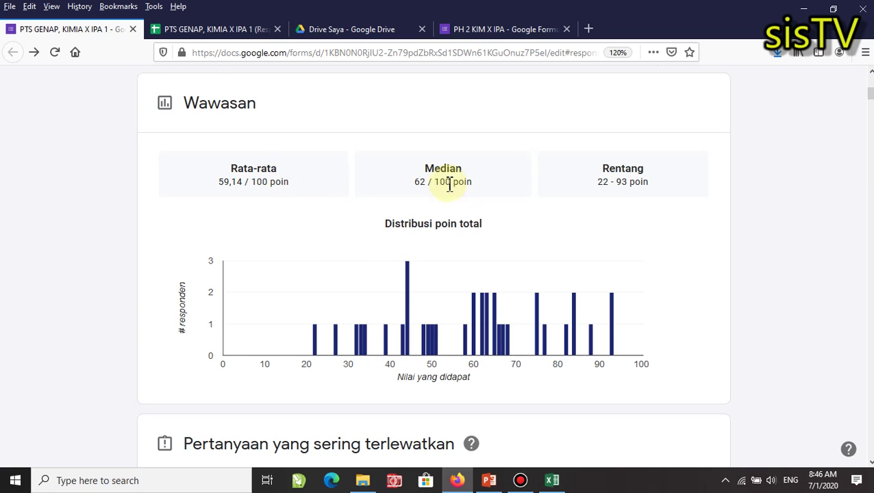
Scroll down to the Pertanyaan yang sering terlewatkan table of frequently missed questions.
scroll(394, 240, down, 2)
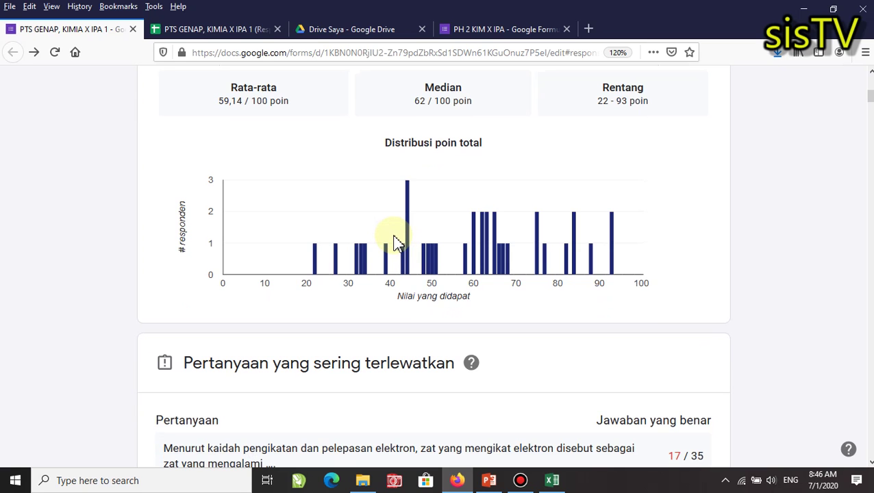
scroll(395, 240, down, 5)
scroll(395, 240, up, 1)
scroll(396, 242, down, 3)
scroll(396, 241, down, 10)
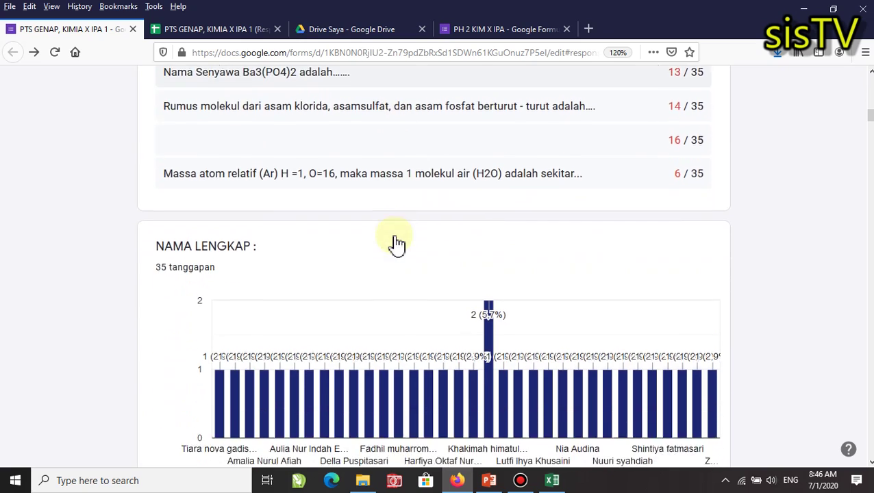
scroll(396, 242, down, 17)
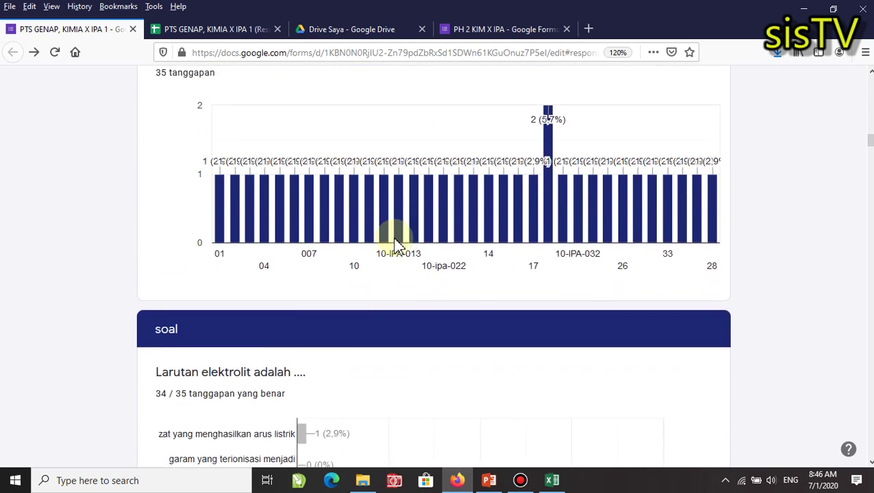
scroll(345, 217, up, 3)
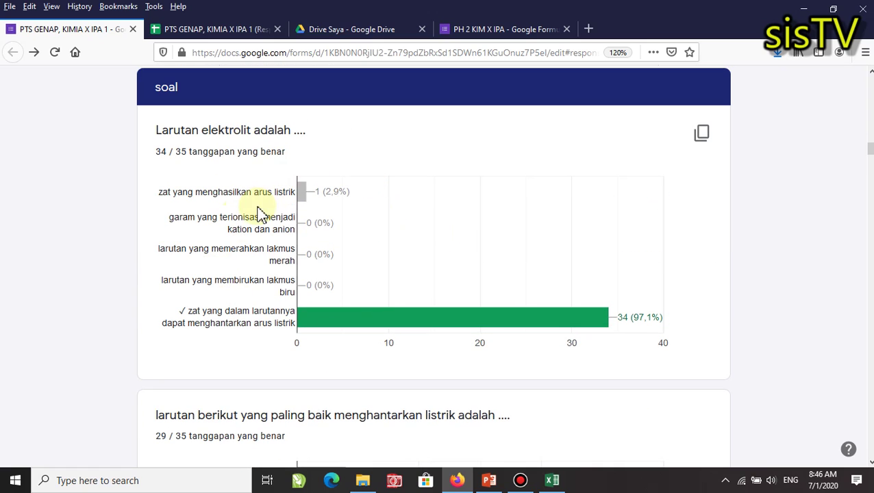
mouse_move(350, 328)
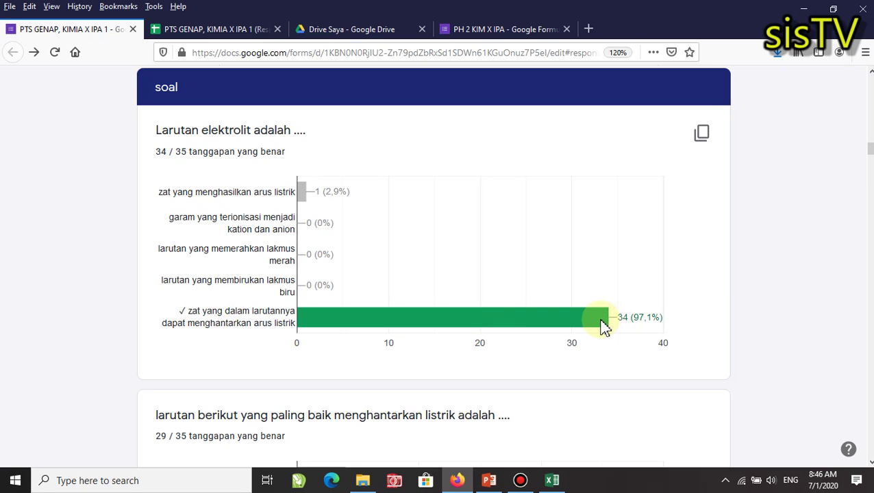
scroll(537, 302, up, 10)
scroll(528, 295, up, 10)
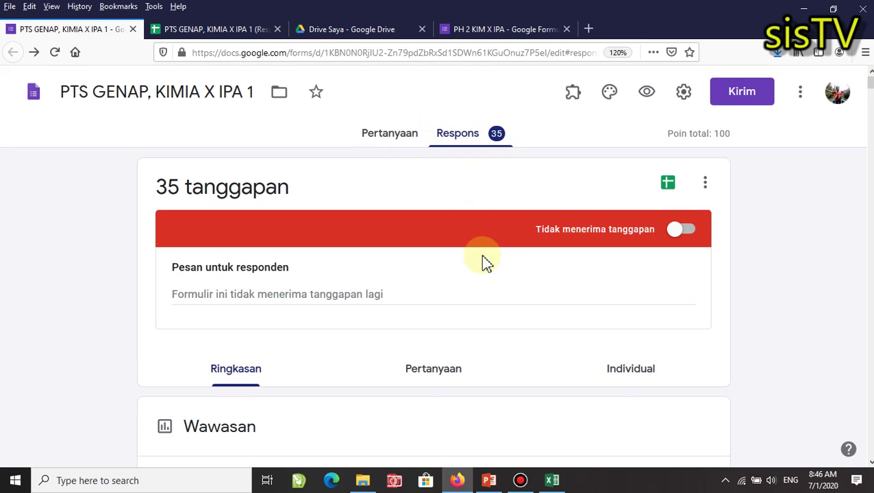
scroll(481, 263, down, 10)
scroll(478, 279, down, 15)
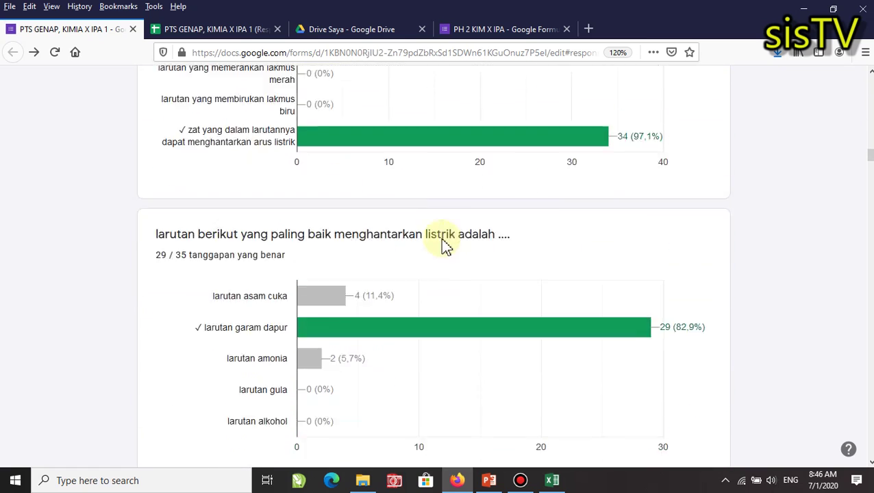
scroll(376, 154, up, 4)
mouse_move(377, 323)
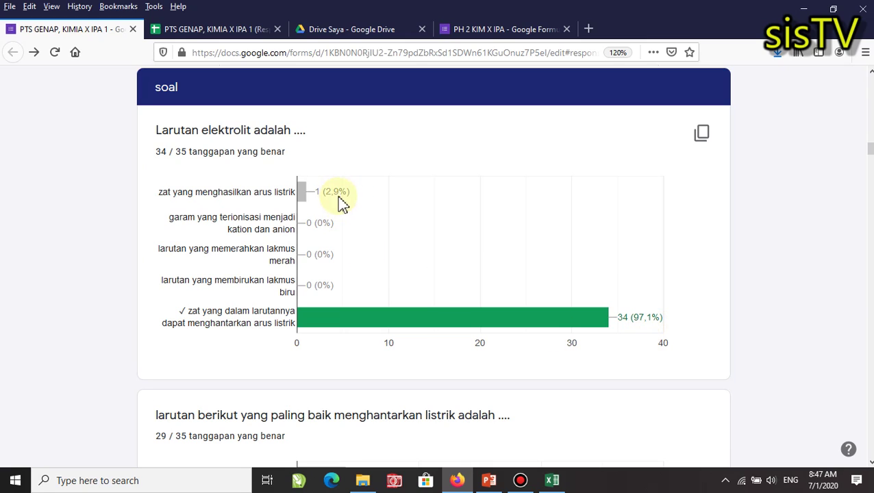
mouse_move(305, 201)
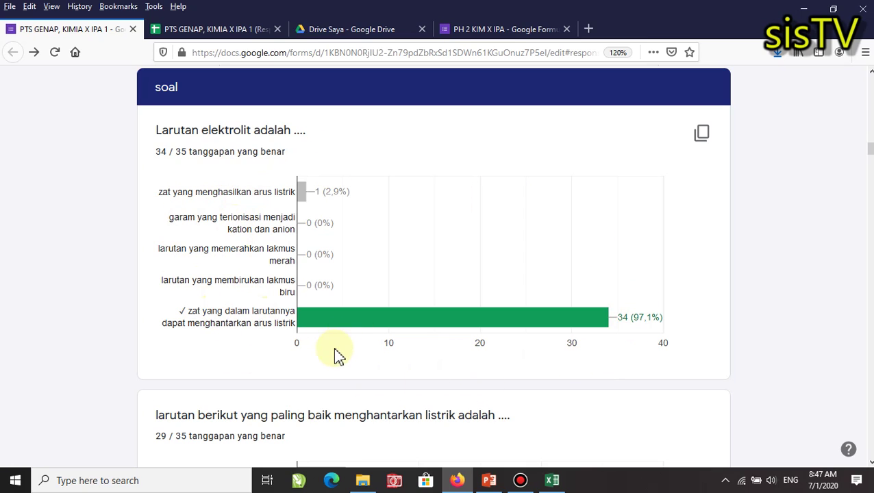
scroll(331, 362, down, 5)
mouse_move(330, 281)
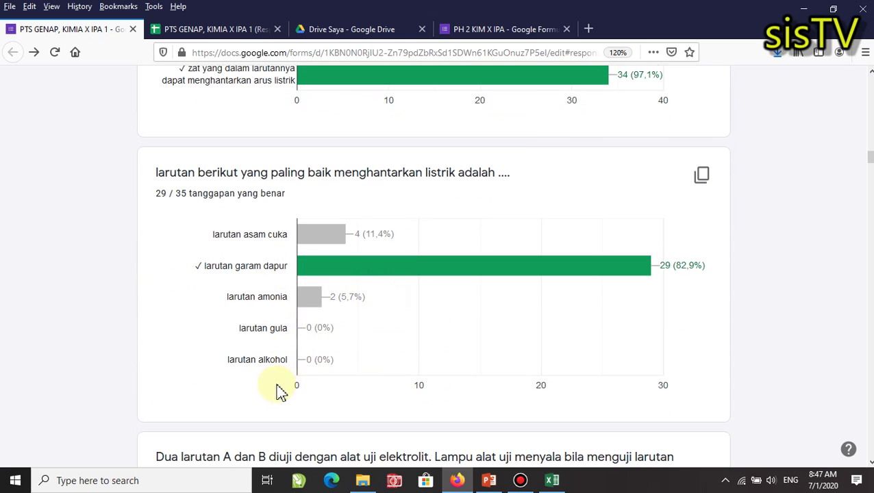
mouse_move(420, 280)
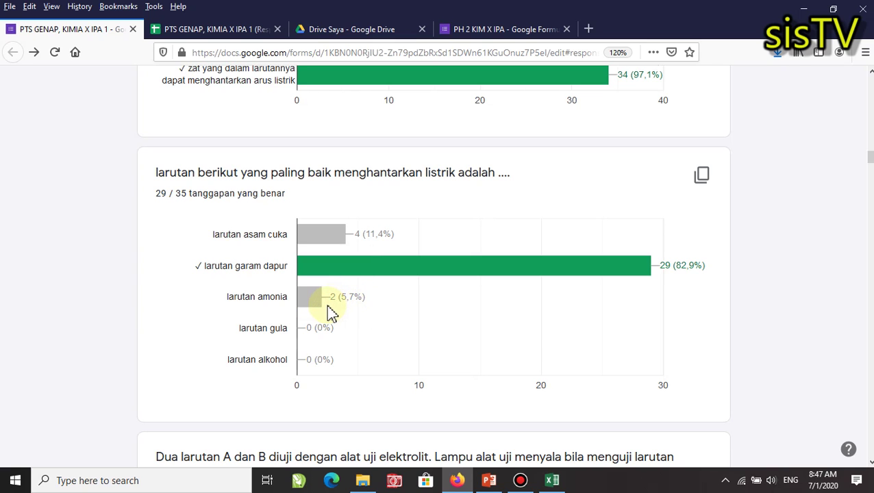
scroll(329, 314, down, 10)
scroll(330, 318, down, 18)
scroll(330, 318, down, 18)
scroll(329, 319, down, 13)
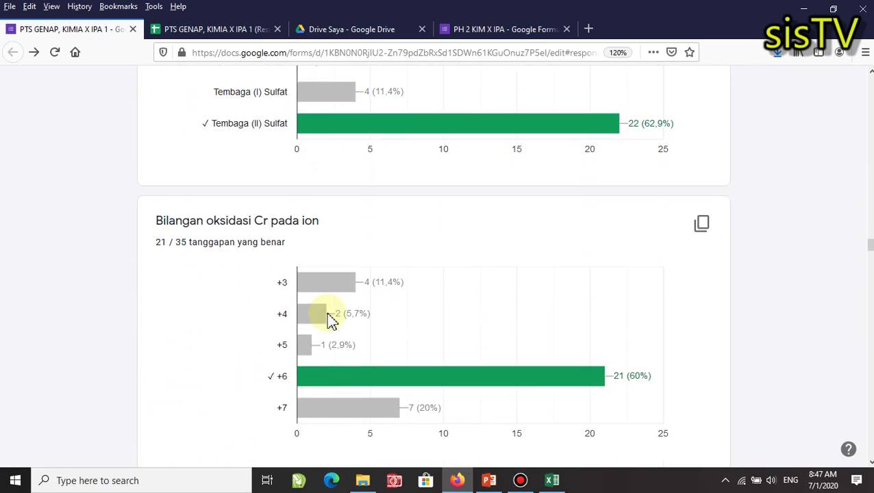
scroll(330, 319, down, 10)
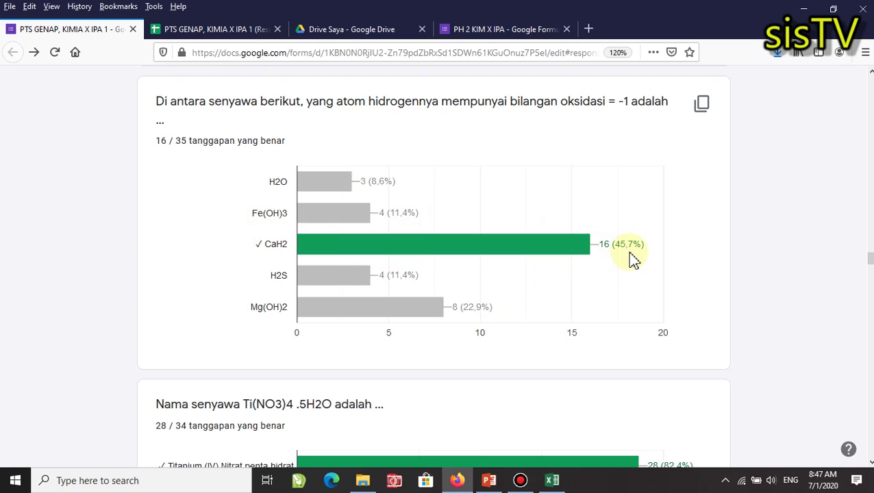
mouse_move(545, 250)
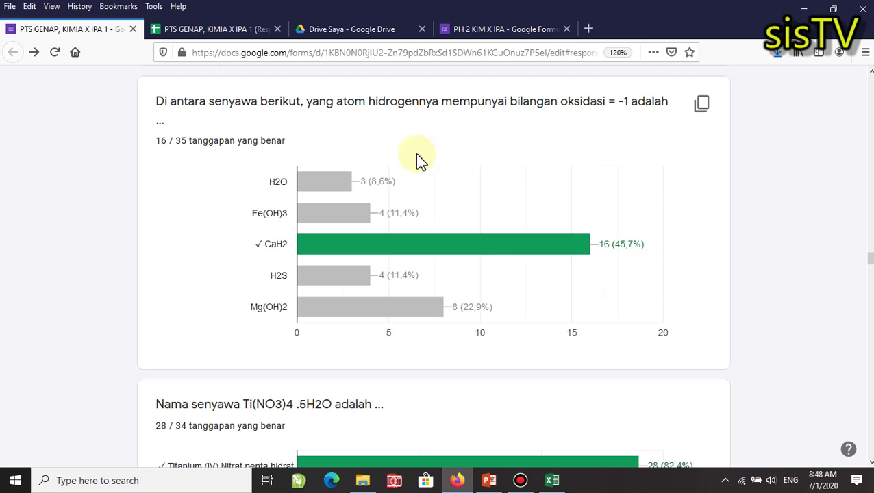
mouse_move(331, 189)
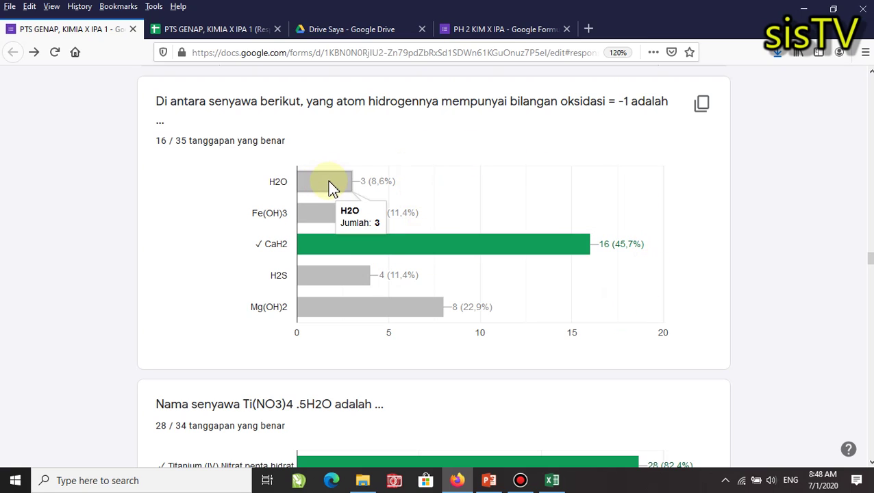
mouse_move(304, 317)
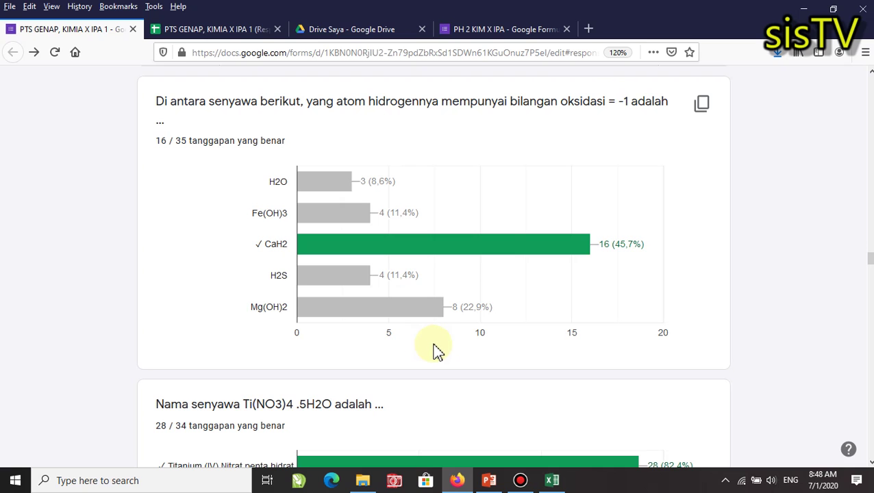
scroll(426, 312, down, 10)
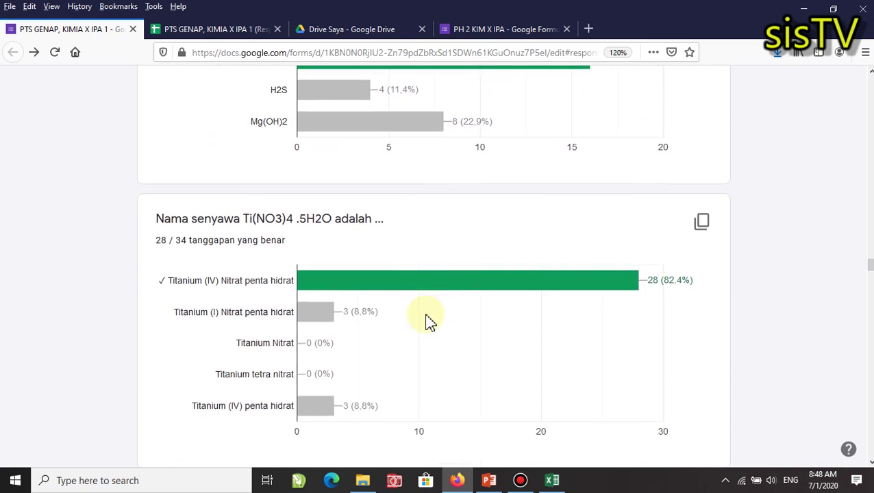
scroll(421, 322, down, 15)
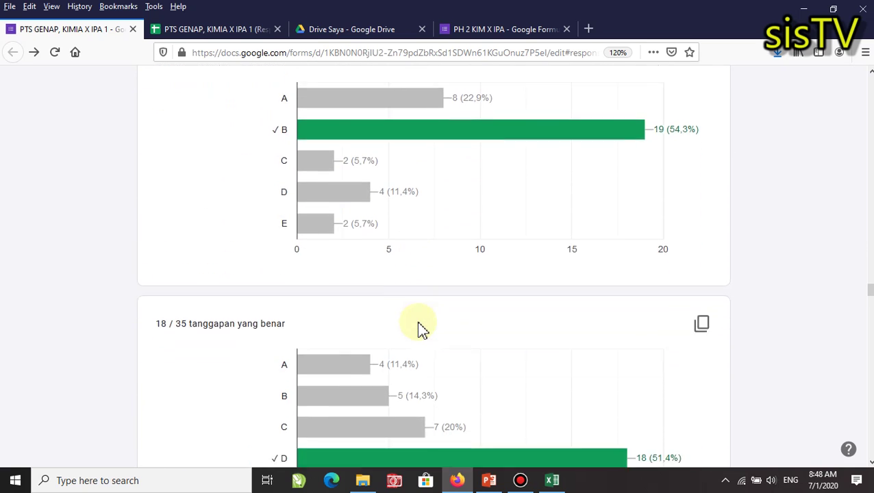
scroll(423, 268, down, 4)
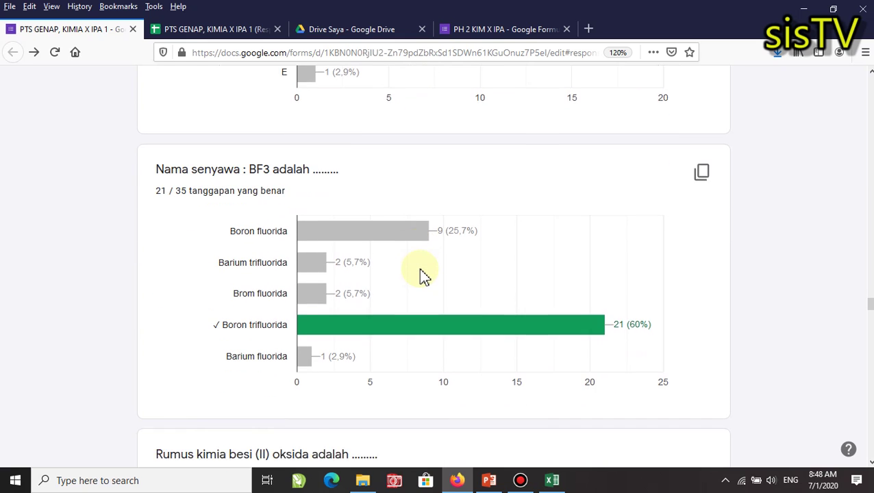
scroll(388, 343, down, 13)
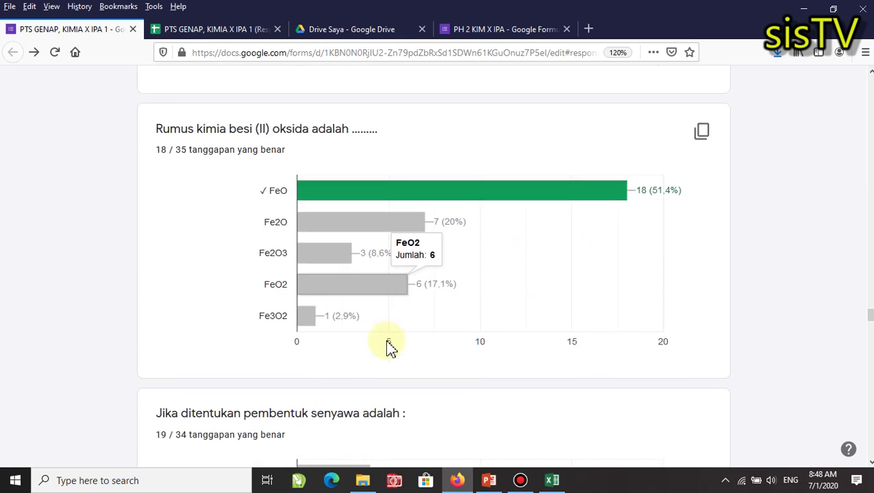
scroll(388, 344, down, 14)
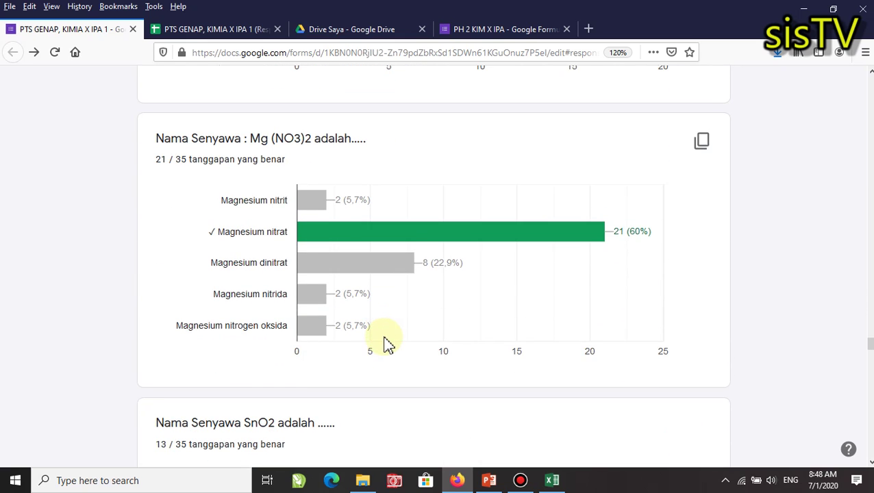
scroll(387, 342, down, 8)
scroll(385, 343, up, 4)
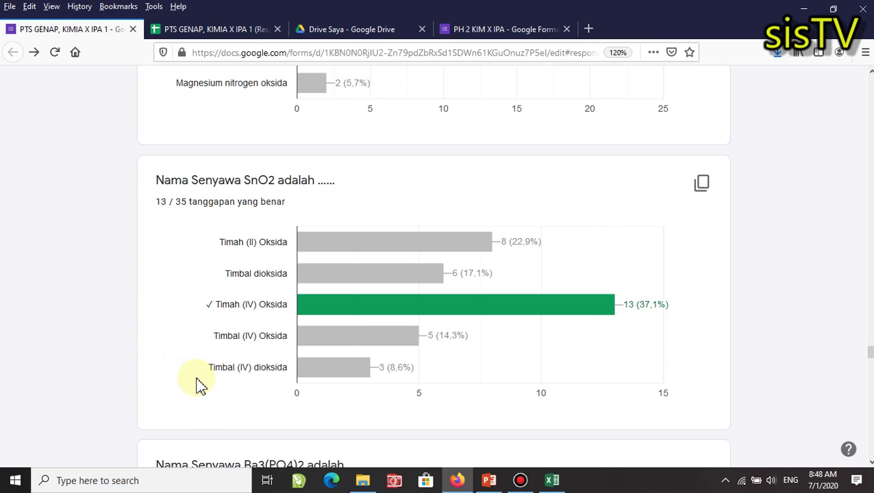
scroll(198, 384, down, 2)
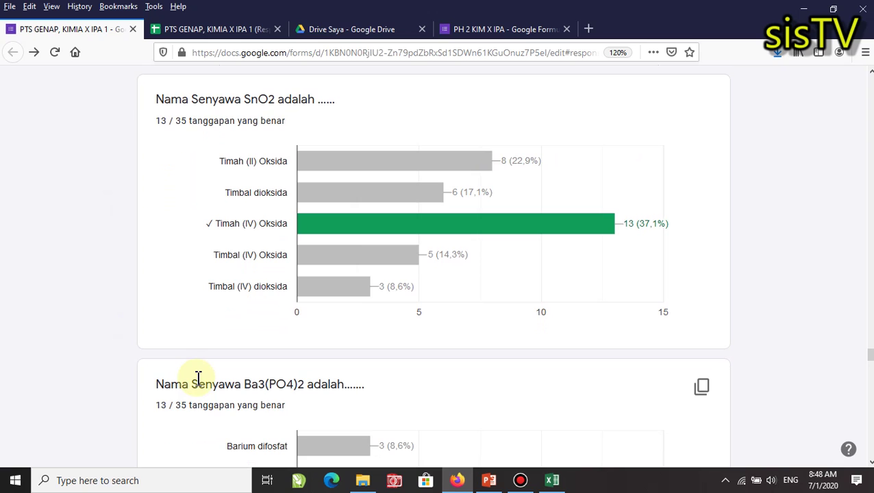
scroll(198, 379, down, 4)
scroll(198, 386, down, 8)
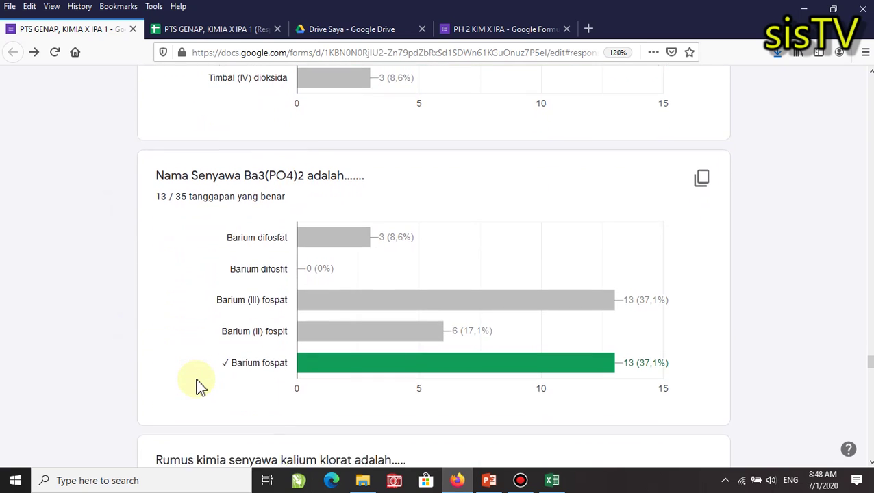
scroll(199, 386, down, 16)
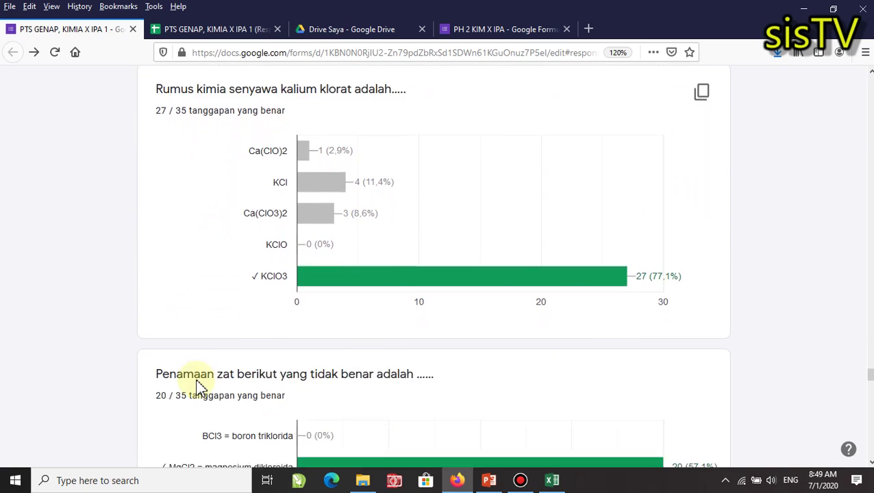
scroll(296, 343, down, 20)
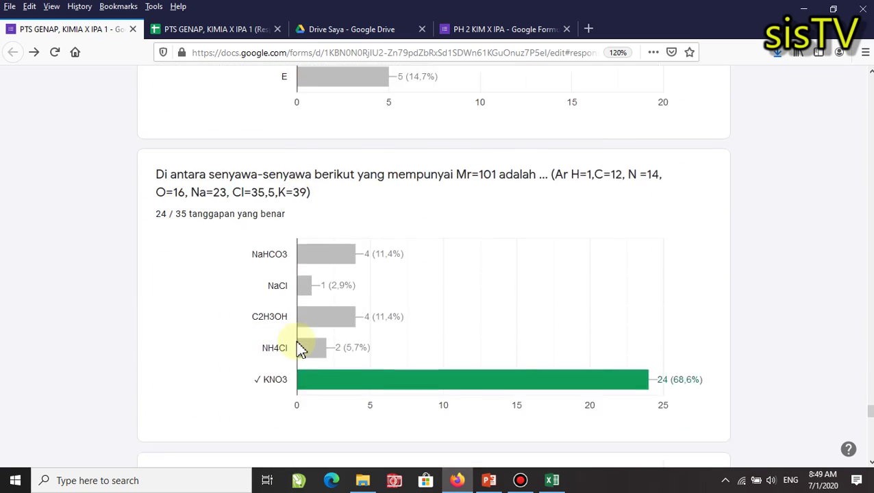
scroll(295, 346, up, 20)
scroll(300, 329, up, 20)
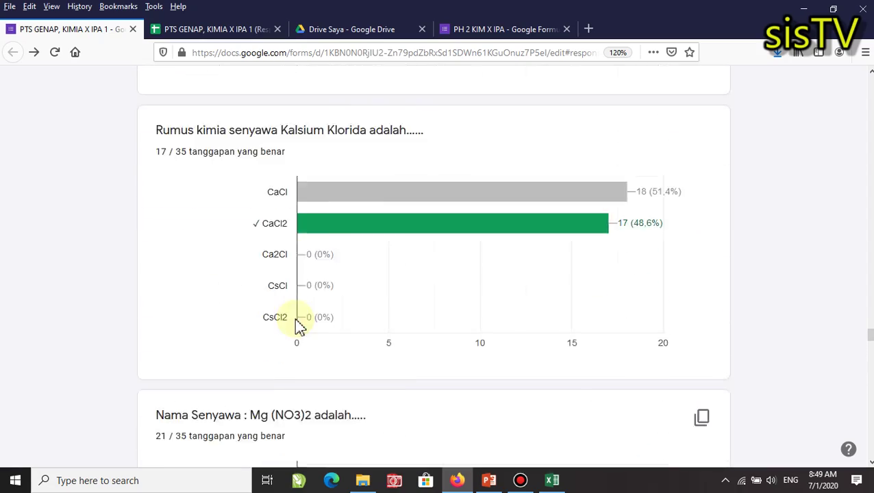
scroll(299, 317, up, 20)
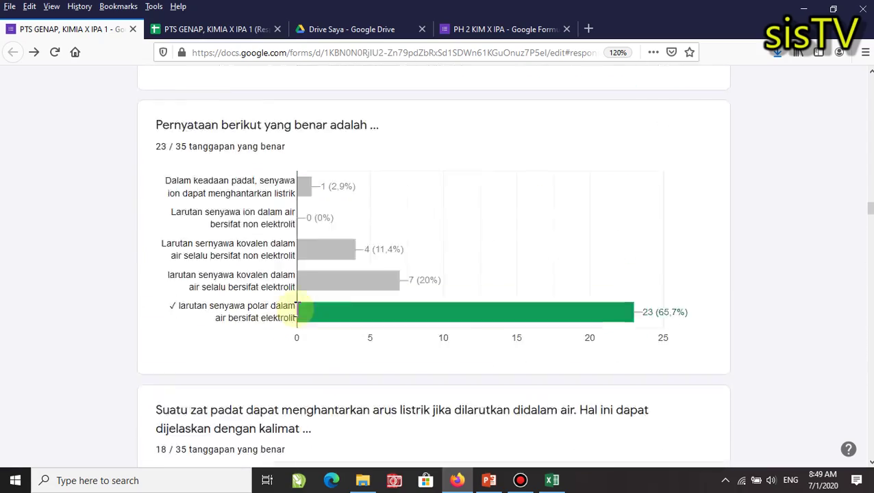
scroll(298, 317, up, 20)
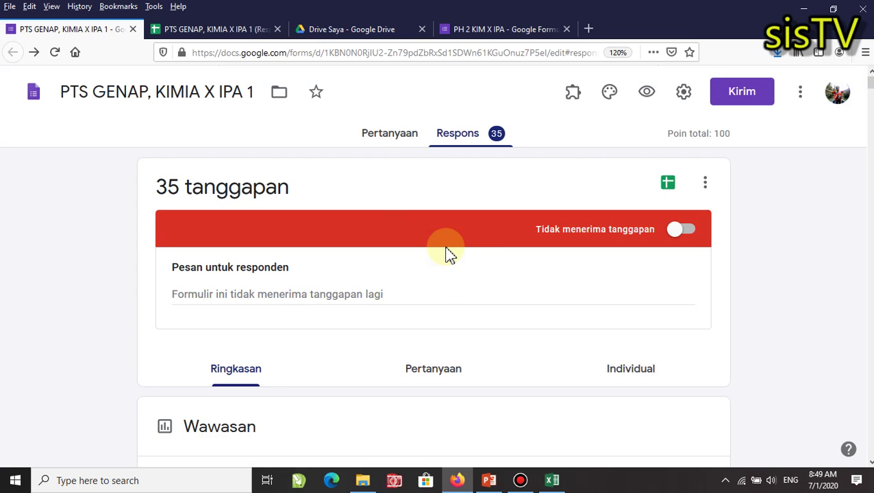
Switch to the Individual view to see single submissions, showing response 17 of 35.
click(644, 378)
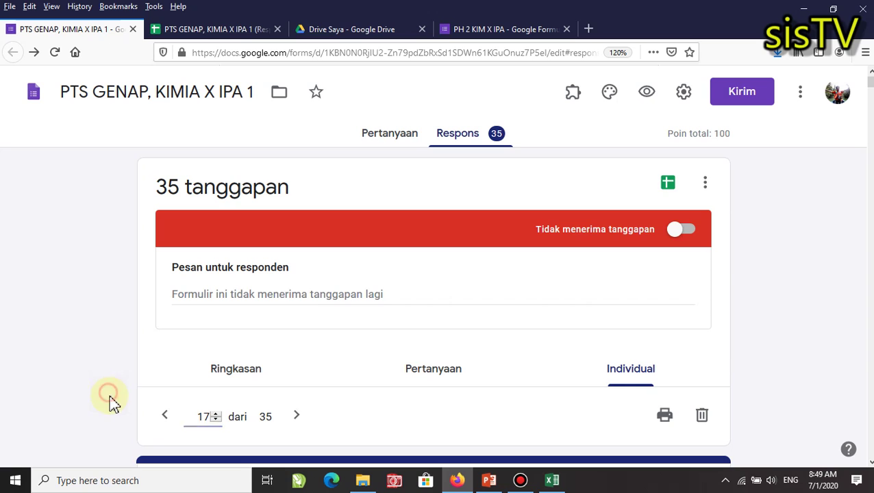
scroll(210, 414, down, 5)
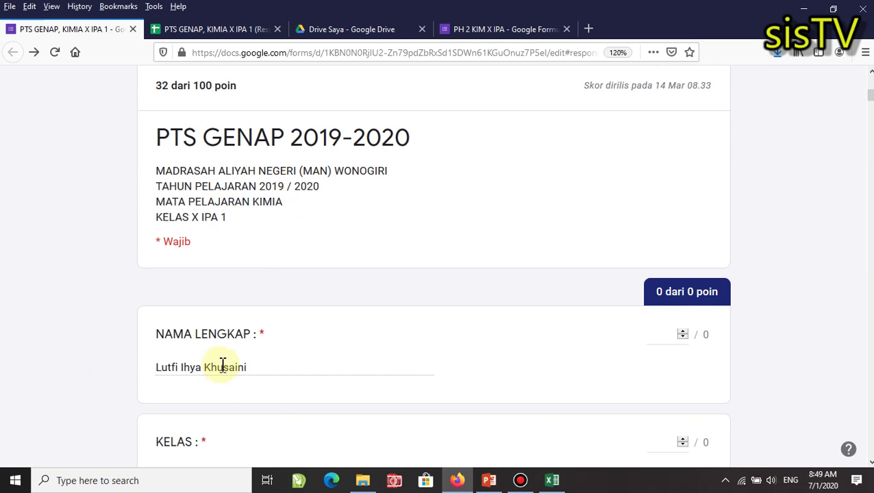
mouse_move(223, 365)
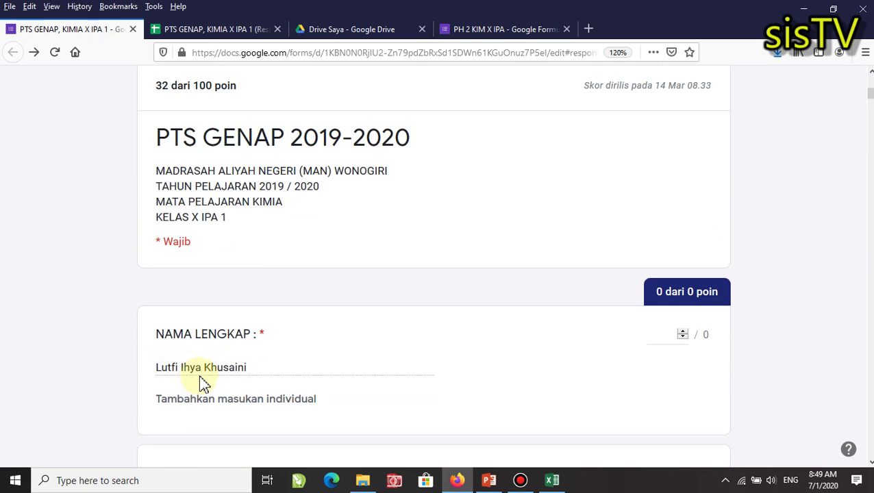
scroll(256, 387, down, 3)
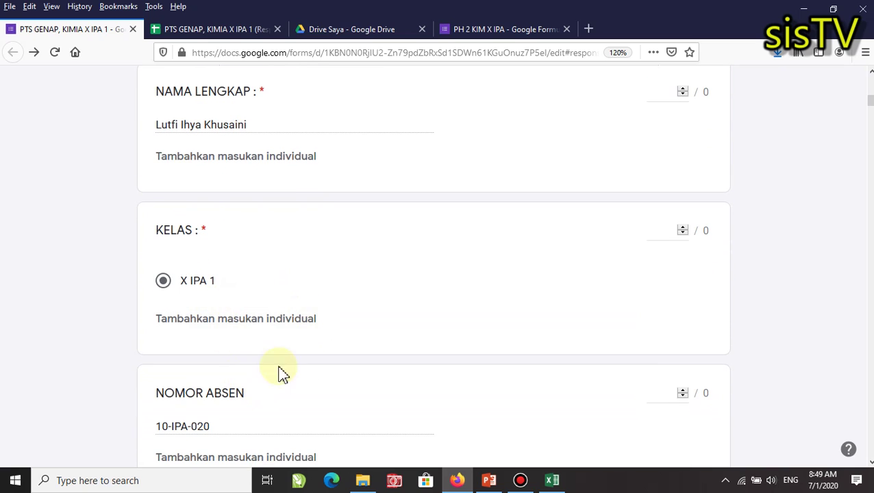
scroll(284, 414, down, 4)
scroll(277, 386, down, 1)
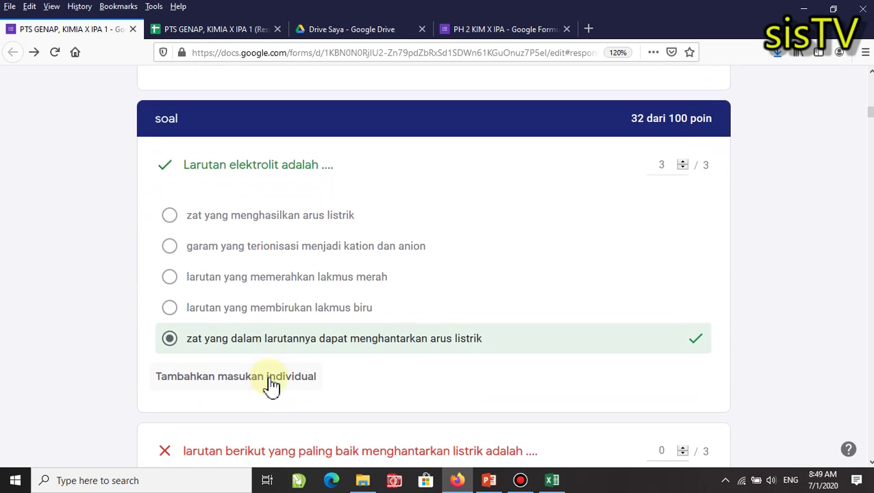
scroll(195, 215, up, 8)
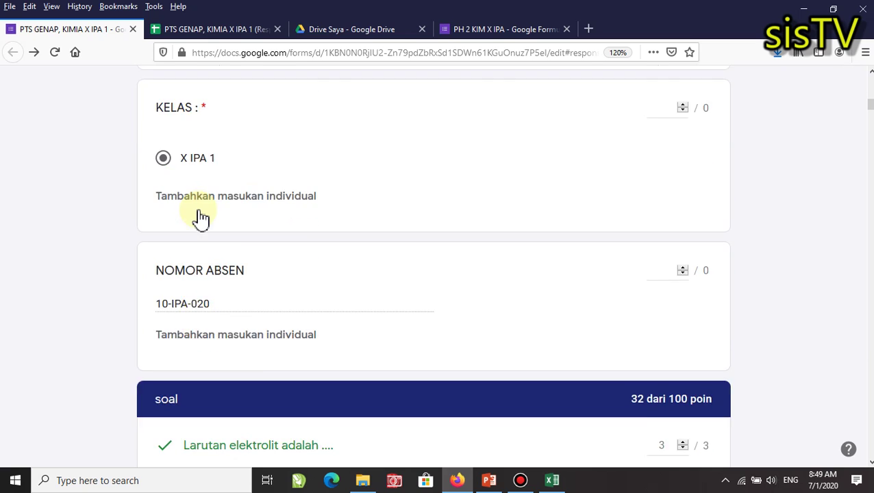
scroll(215, 237, down, 4)
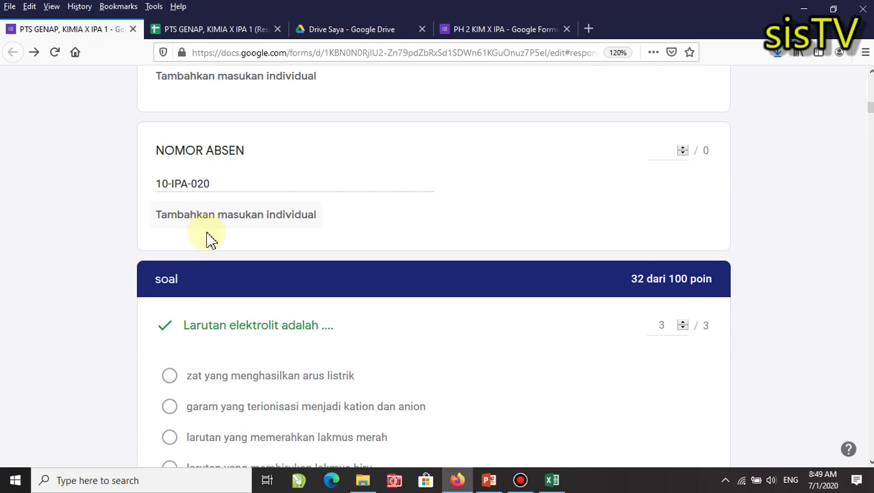
scroll(186, 318, down, 3)
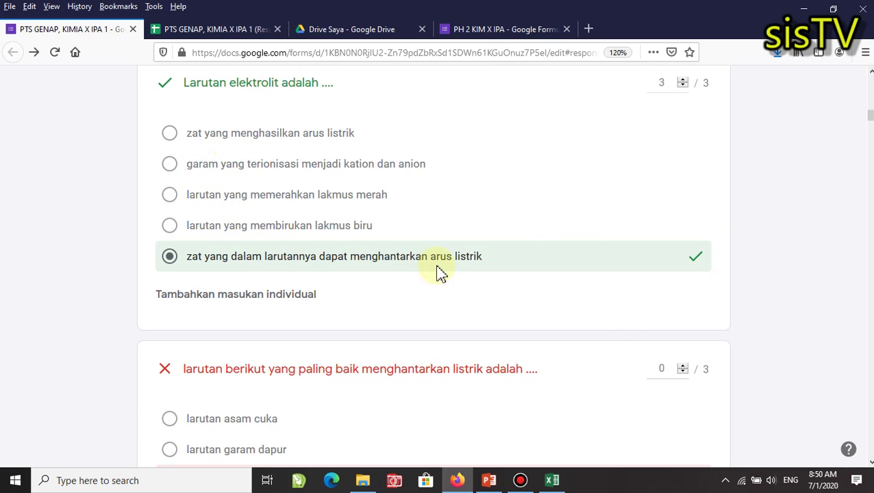
scroll(228, 385, down, 3)
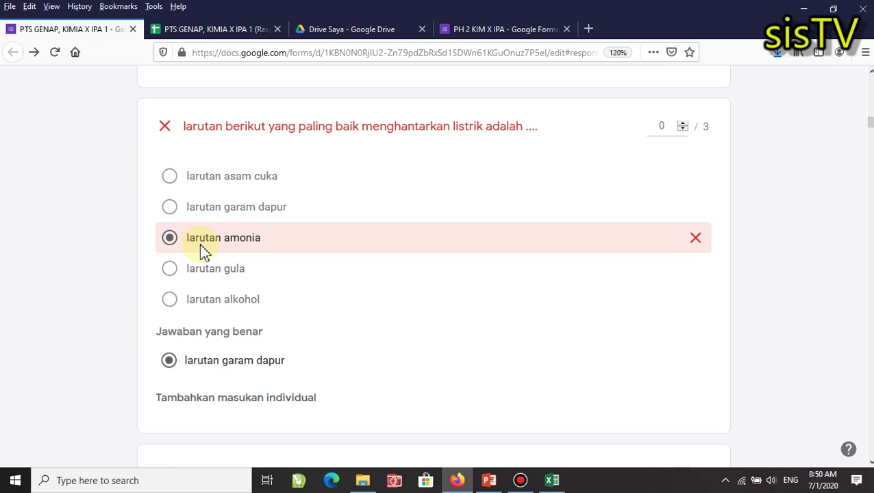
scroll(385, 332, down, 1)
scroll(385, 332, down, 5)
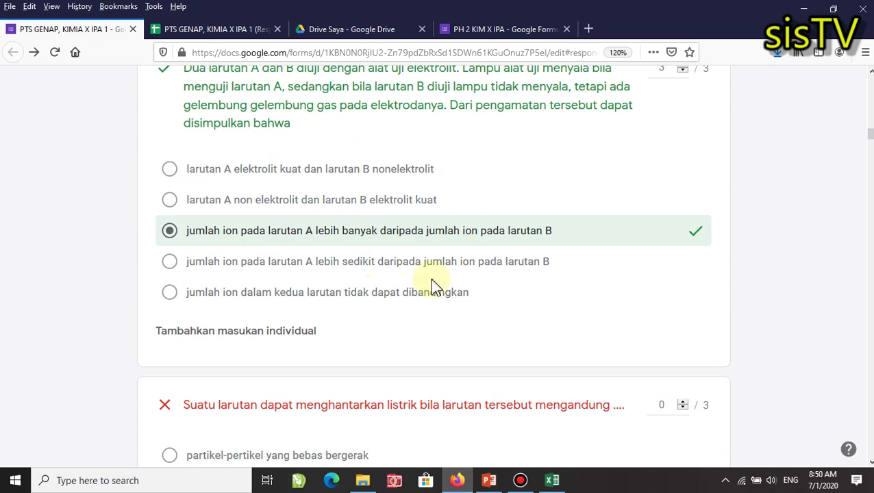
scroll(309, 268, down, 2)
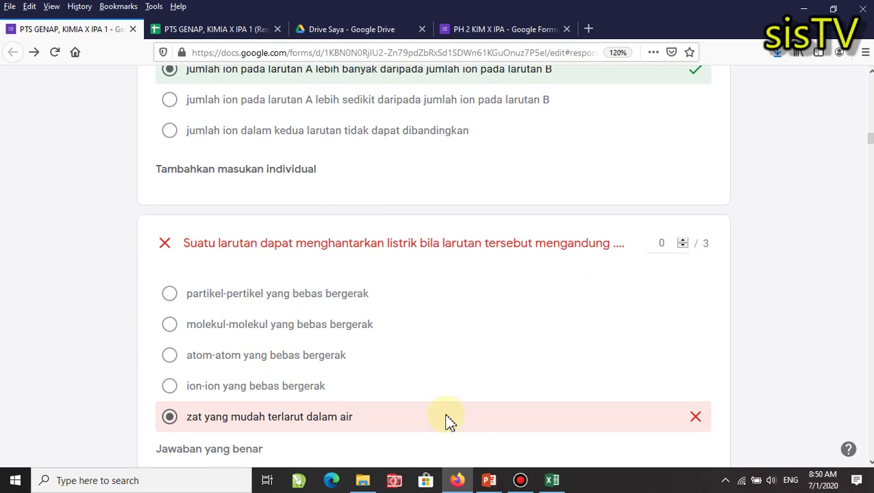
scroll(444, 396, down, 4)
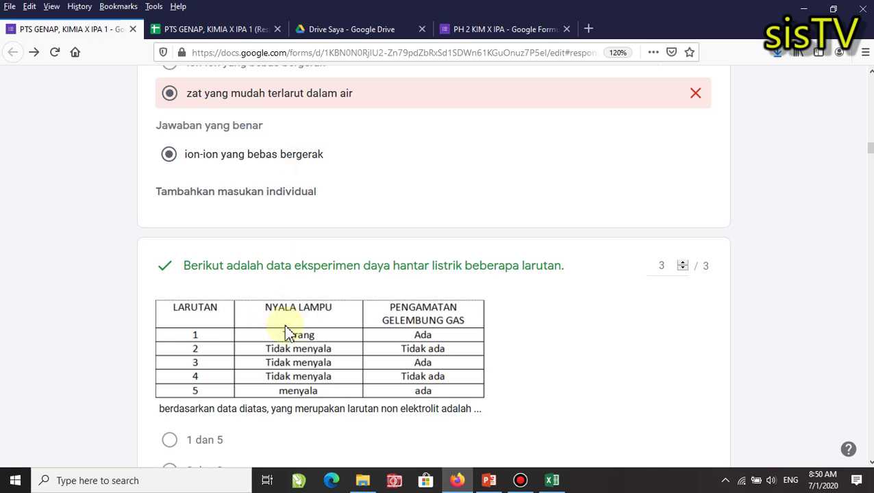
scroll(373, 363, down, 3)
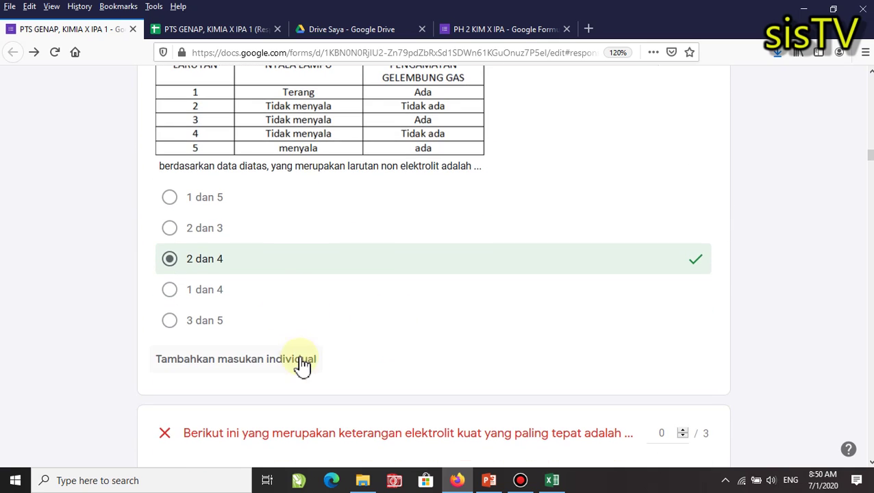
scroll(302, 365, down, 4)
scroll(312, 318, down, 2)
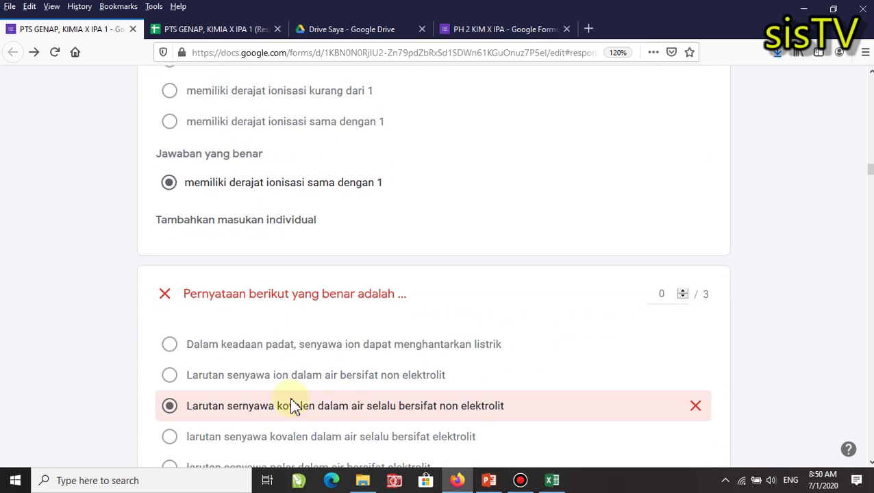
scroll(327, 425, down, 3)
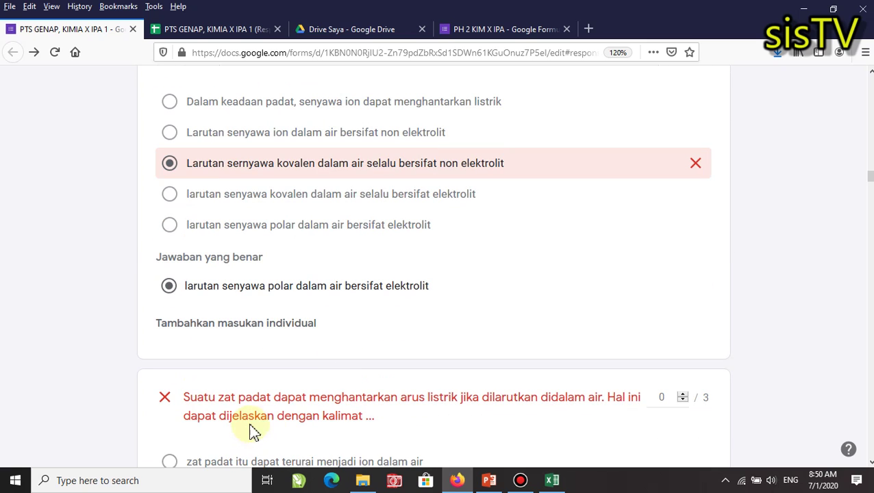
scroll(288, 411, down, 1)
scroll(328, 363, down, 3)
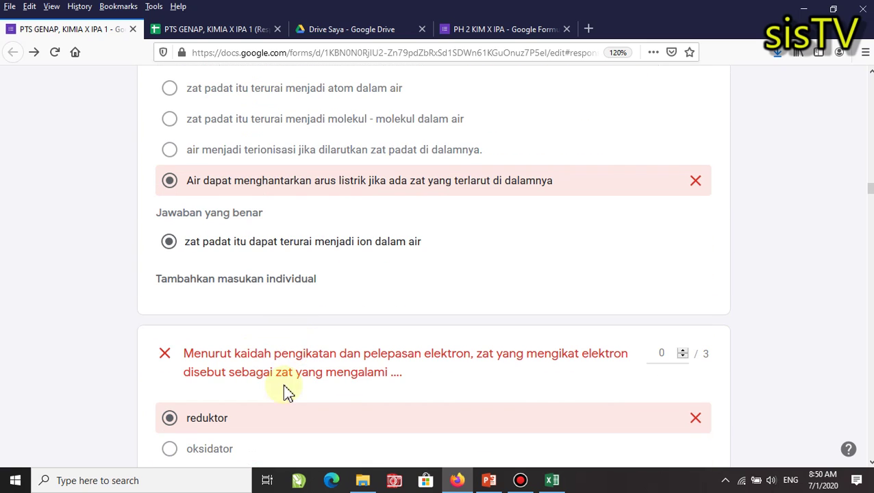
scroll(265, 352, down, 5)
scroll(281, 350, down, 4)
scroll(279, 352, down, 3)
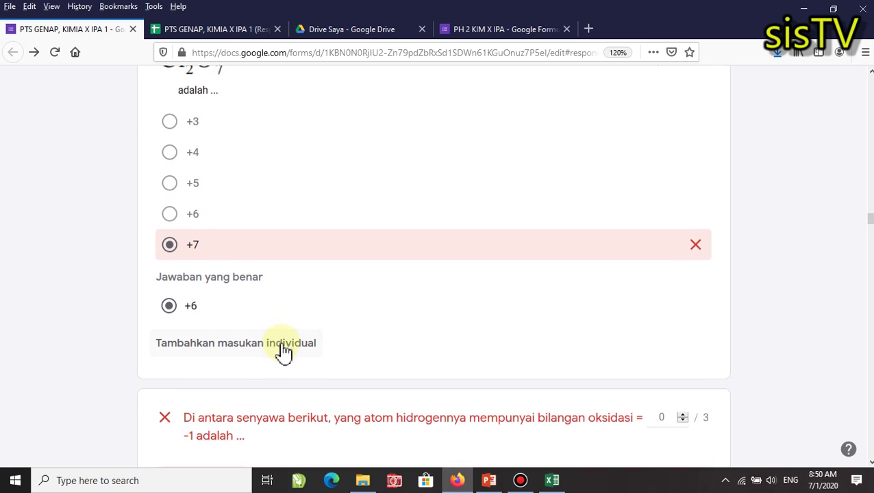
scroll(206, 330, down, 3)
scroll(315, 363, down, 3)
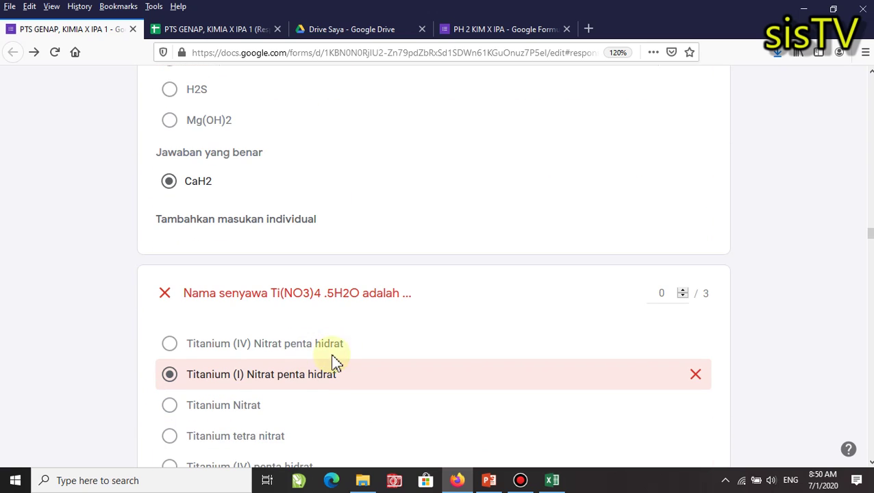
scroll(318, 370, down, 4)
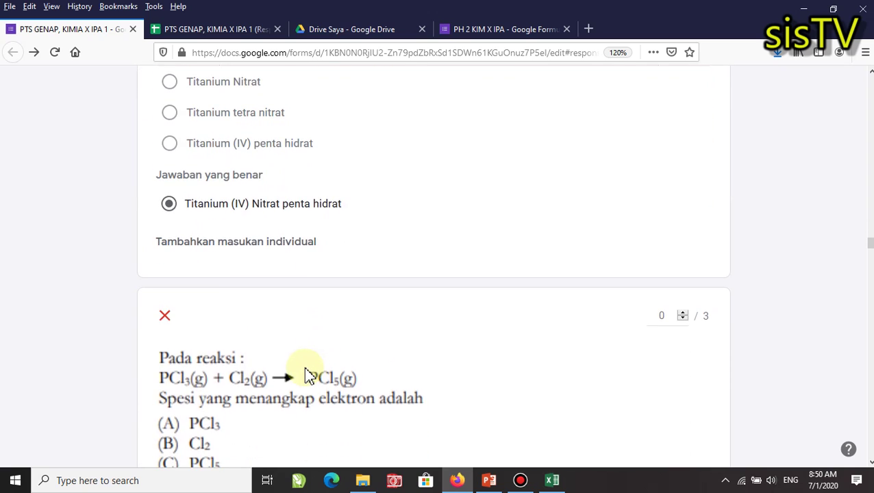
scroll(308, 376, down, 7)
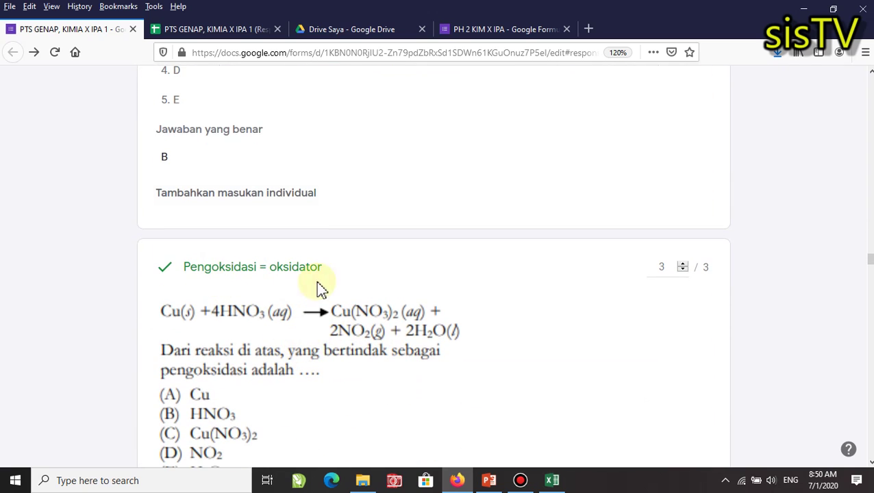
scroll(363, 357, down, 3)
scroll(473, 339, down, 1)
scroll(459, 349, down, 4)
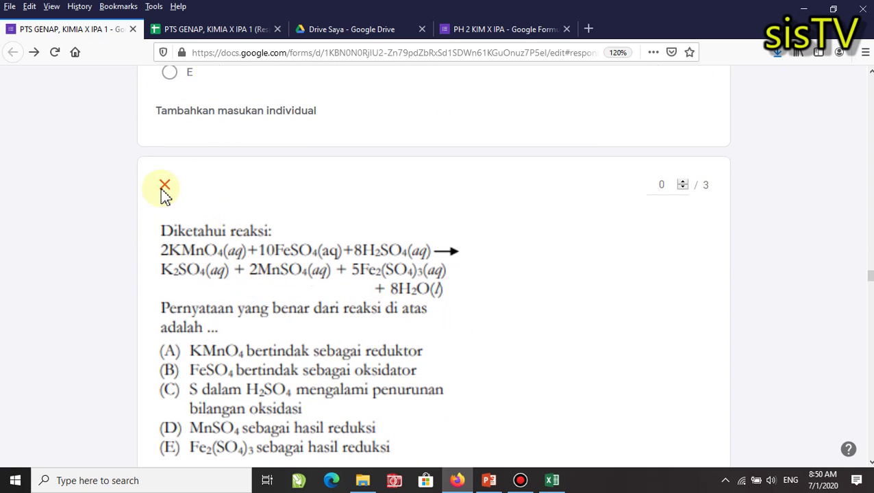
scroll(239, 267, down, 4)
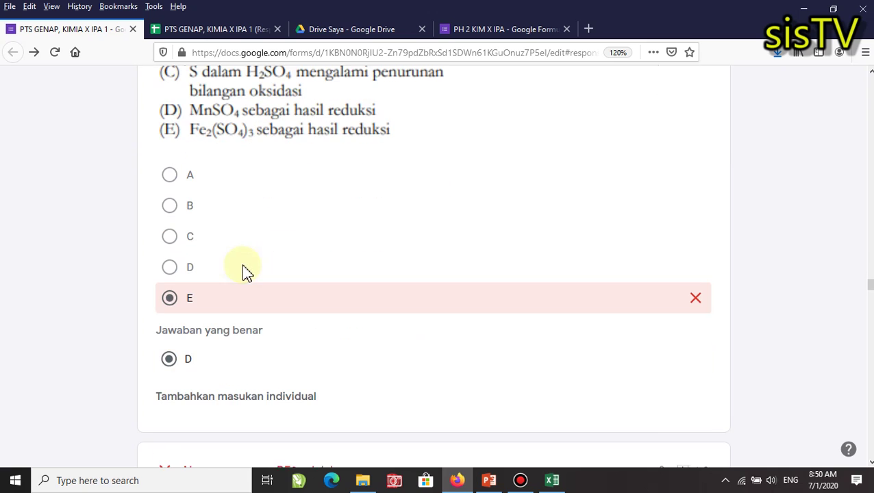
scroll(231, 281, up, 12)
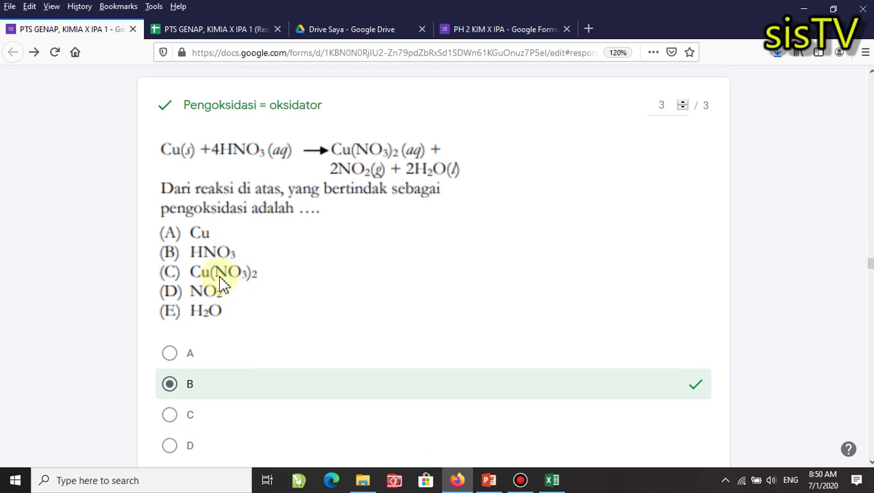
scroll(250, 313, down, 12)
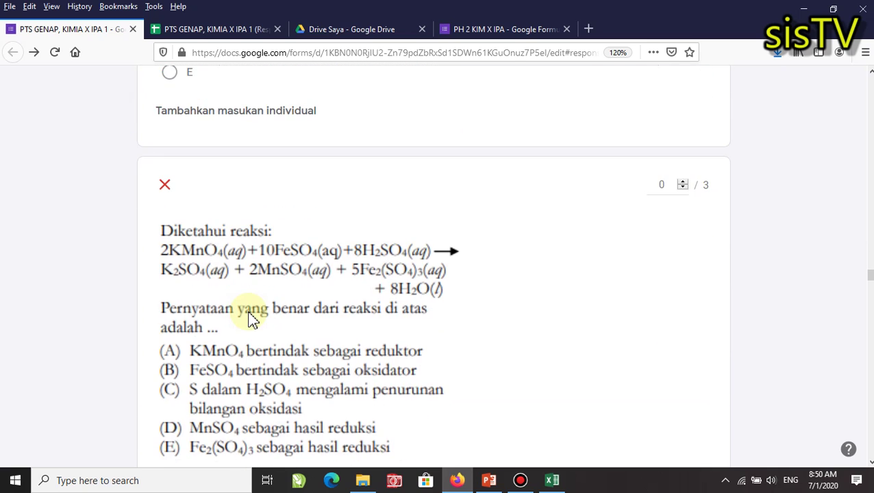
scroll(250, 327, down, 15)
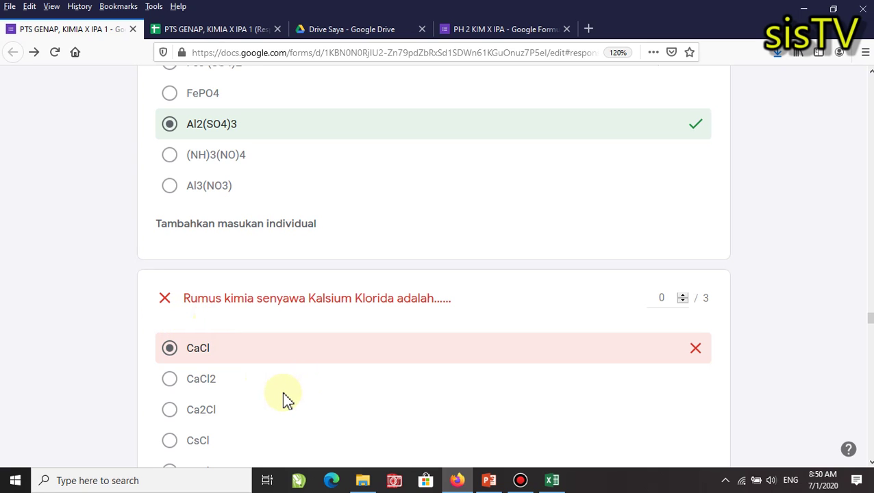
scroll(283, 395, up, 15)
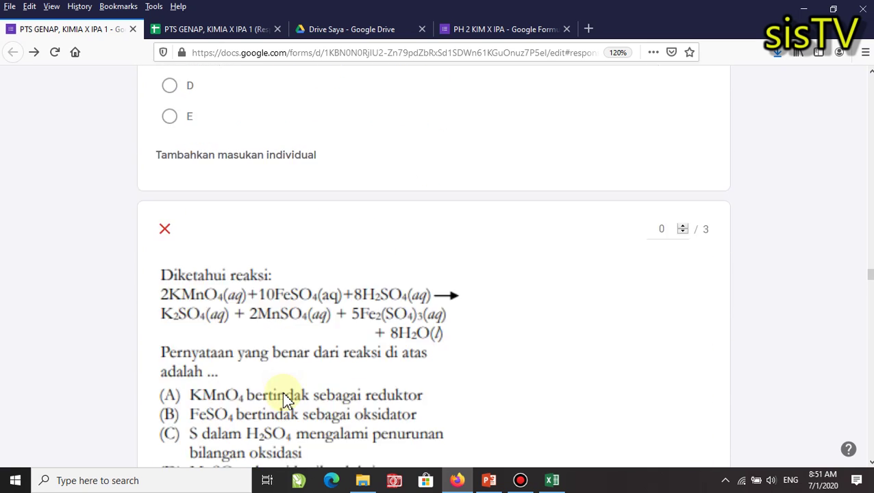
scroll(283, 391, up, 20)
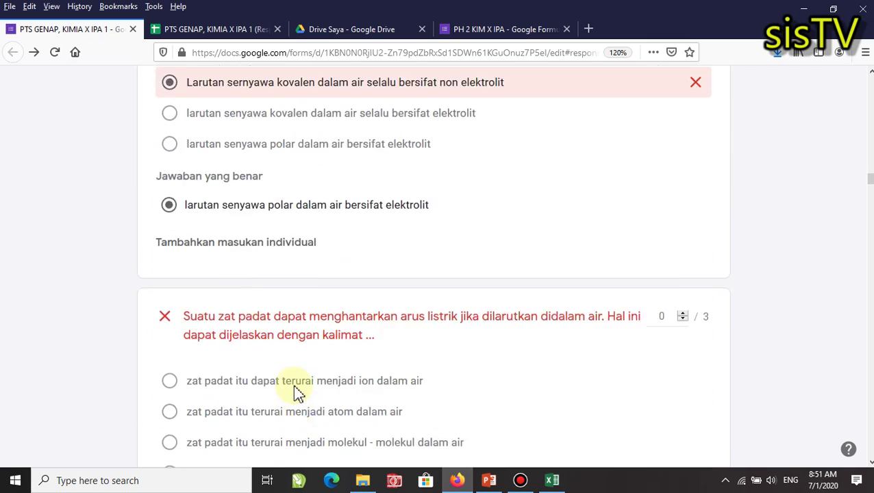
scroll(296, 392, up, 20)
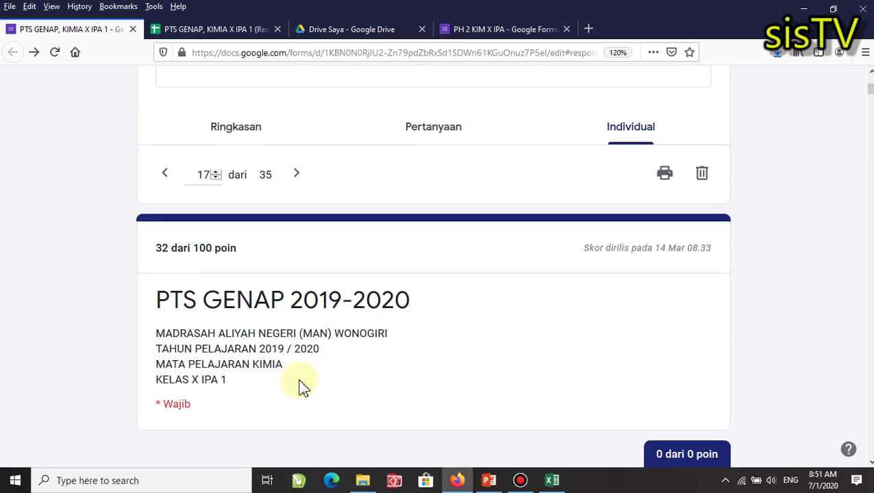
scroll(301, 390, up, 4)
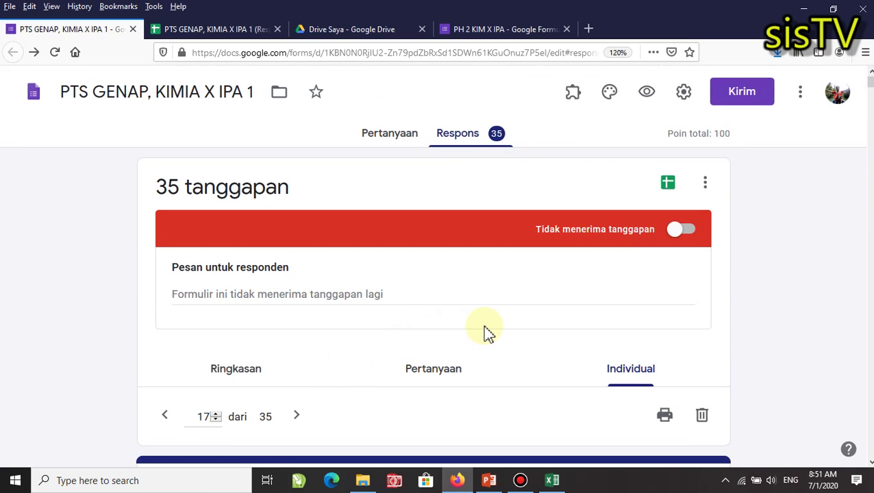
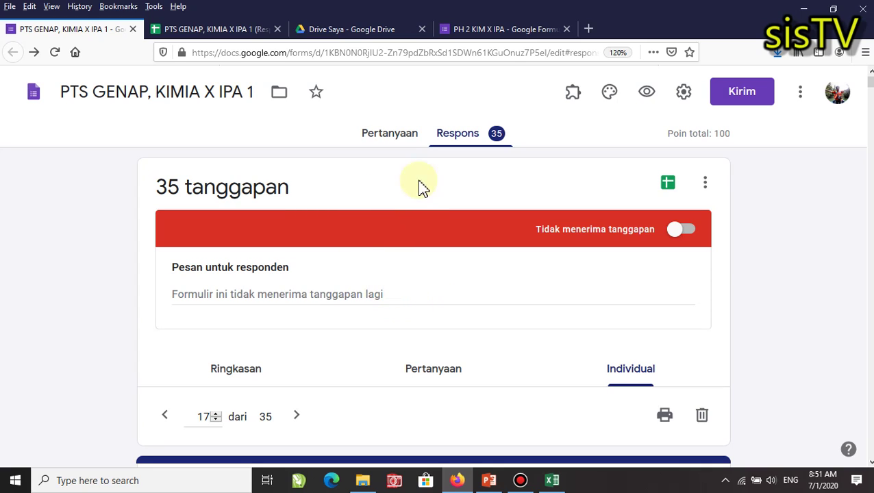
Return to the questions view, then switch to the PH 2 KIM X IPA quiz form.
click(402, 137)
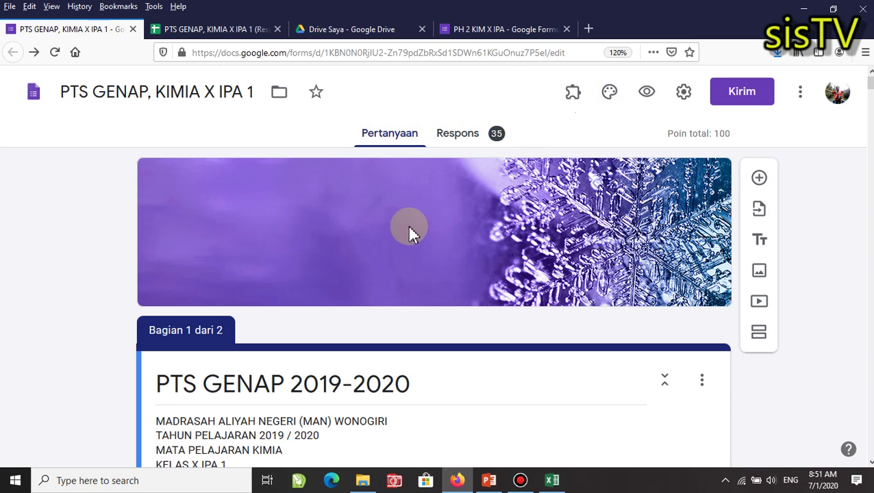
click(509, 31)
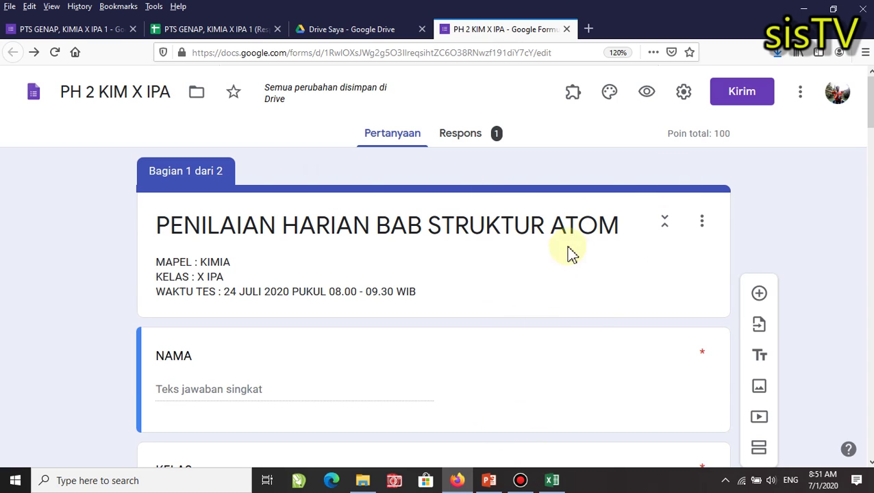
In the theme options, try orange, then set the form's theme colour to cyan.
click(609, 93)
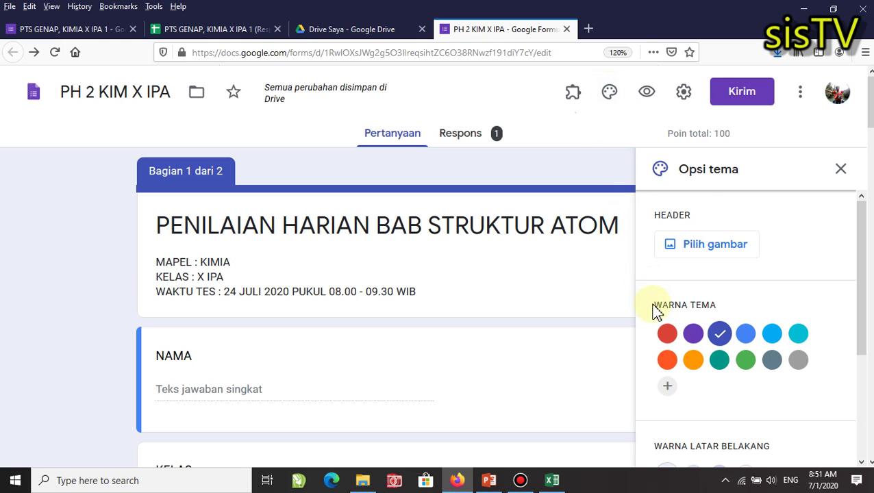
click(694, 361)
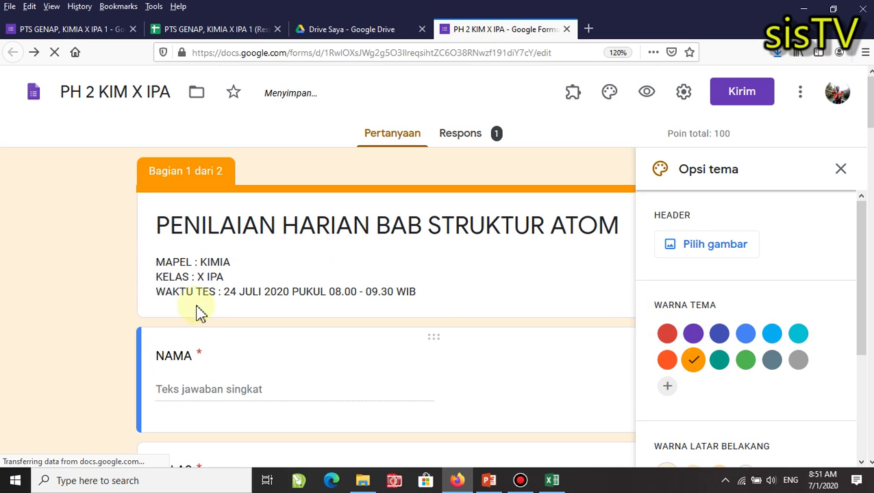
click(798, 333)
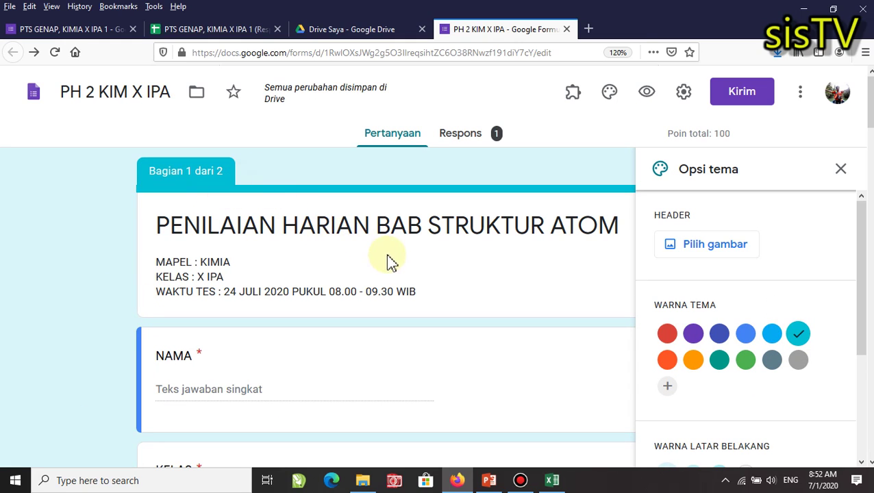
scroll(681, 326, down, 3)
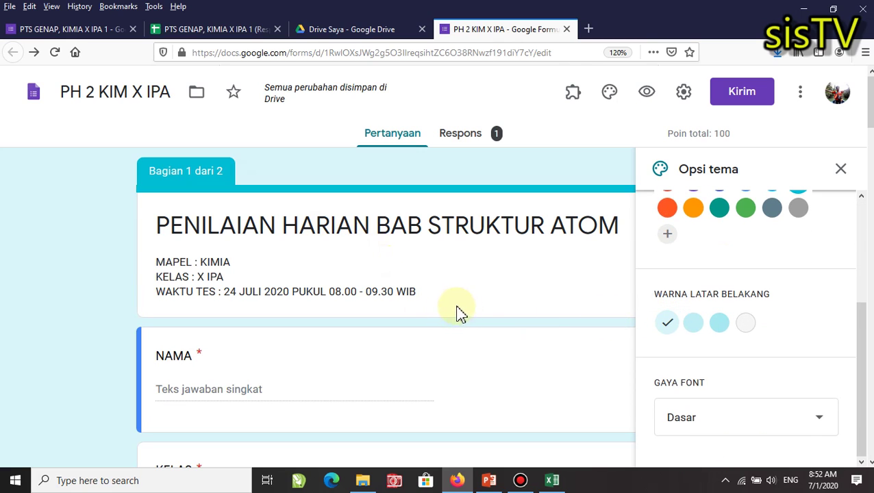
scroll(754, 281, up, 3)
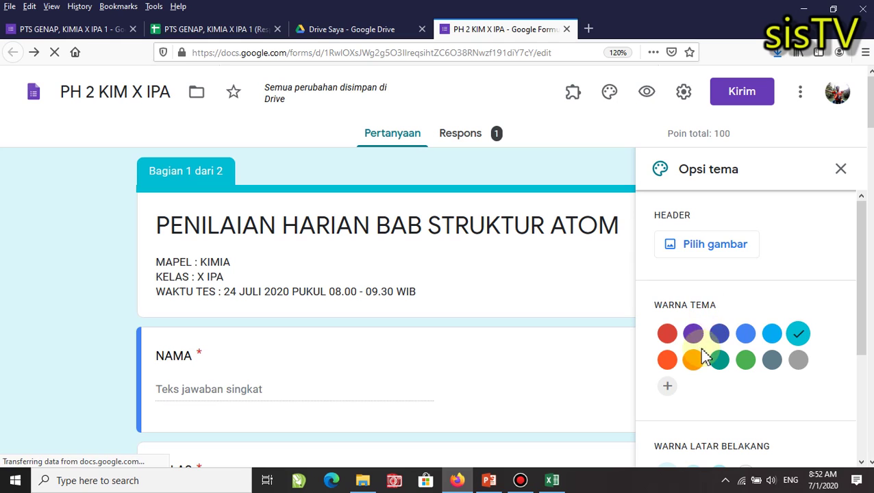
scroll(741, 390, down, 3)
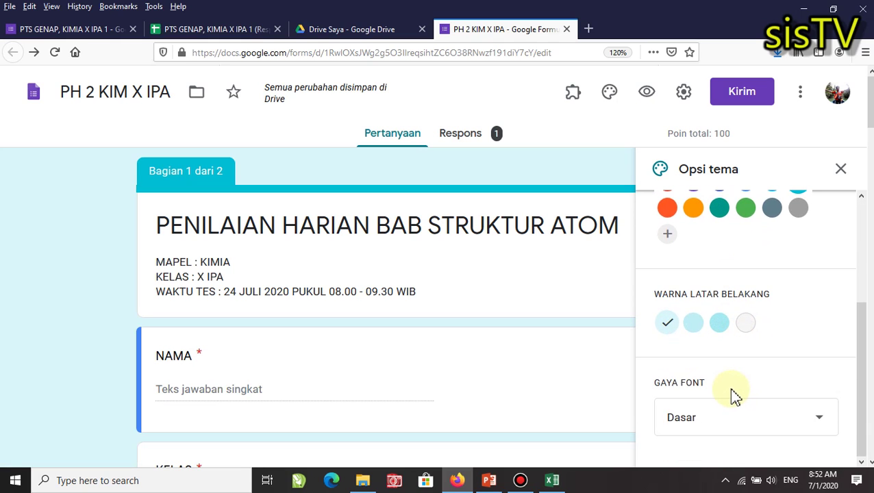
scroll(733, 396, up, 3)
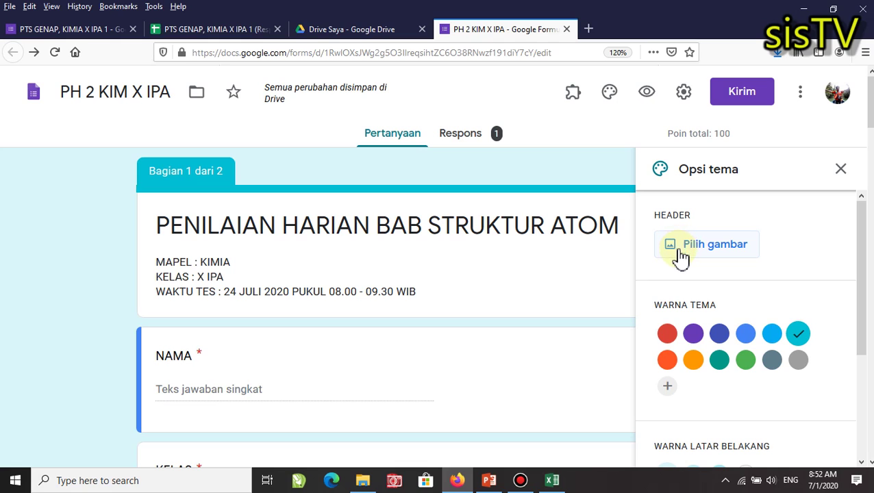
scroll(687, 274, down, 3)
scroll(689, 263, up, 3)
Insert the orange bokeh theme image as the form header and preview the form.
click(694, 254)
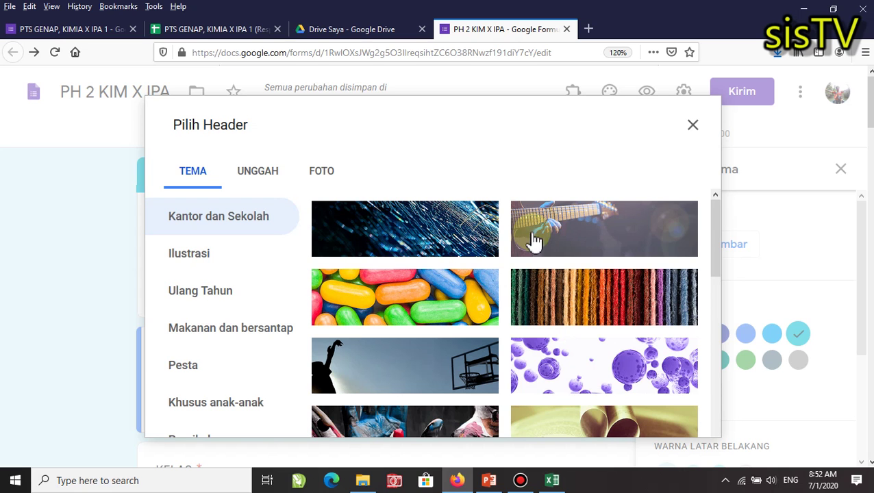
scroll(538, 240, down, 5)
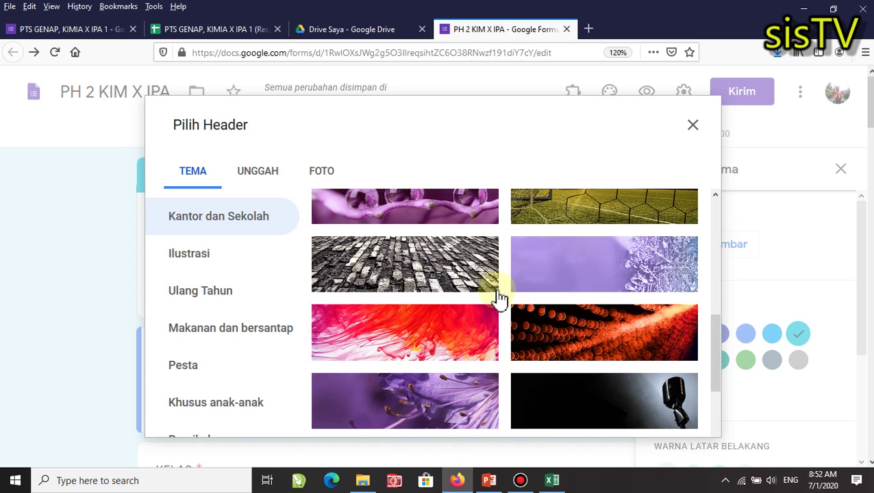
scroll(496, 301, down, 4)
scroll(487, 316, up, 4)
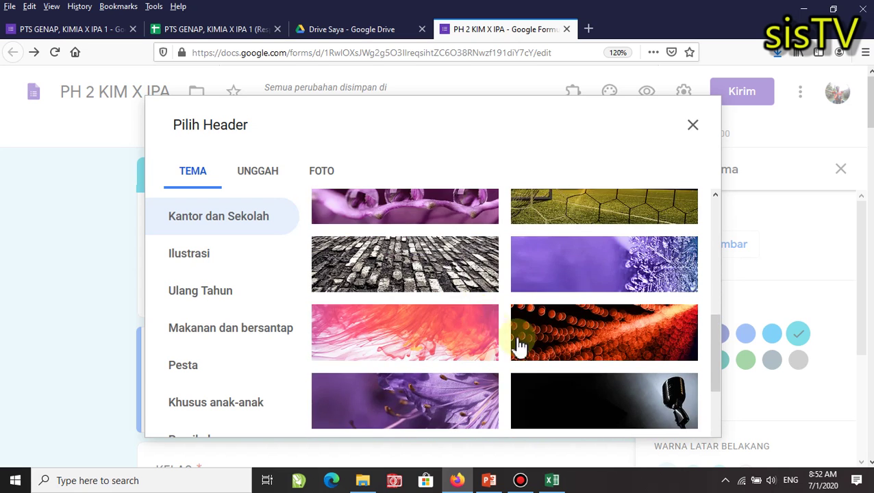
click(581, 336)
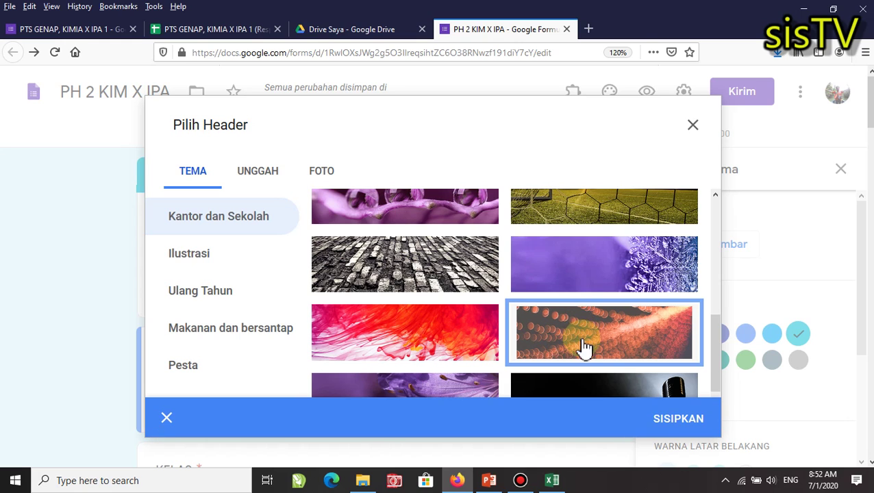
click(676, 421)
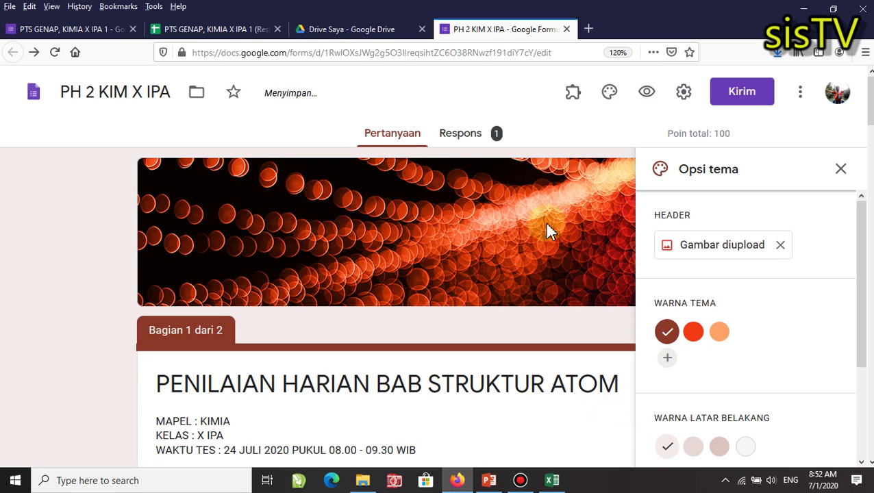
click(647, 93)
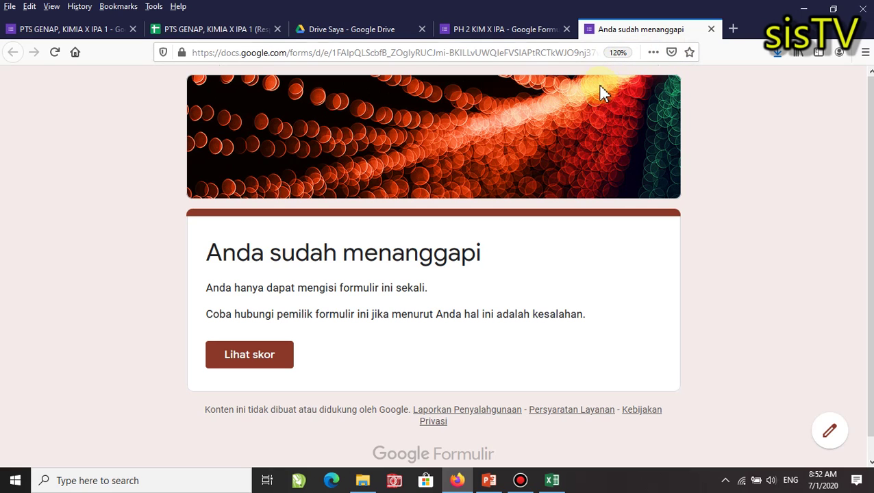
Close the preview tab and reopen the Pilih Header image chooser.
click(711, 30)
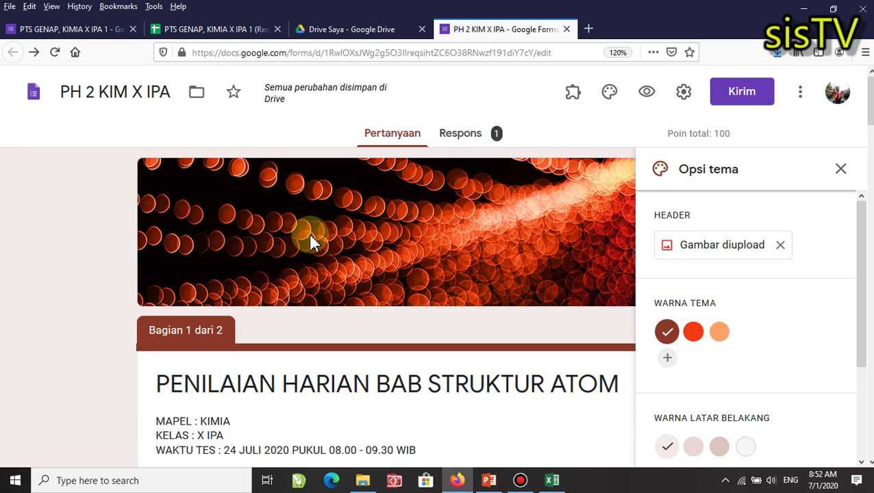
click(702, 252)
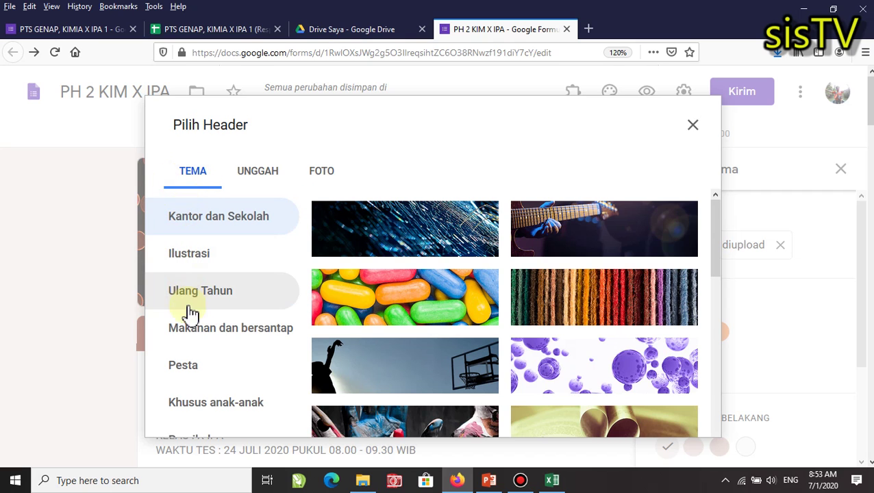
Upload 'gambar kop ph struktur atom' from Pictures as a custom header image.
click(263, 177)
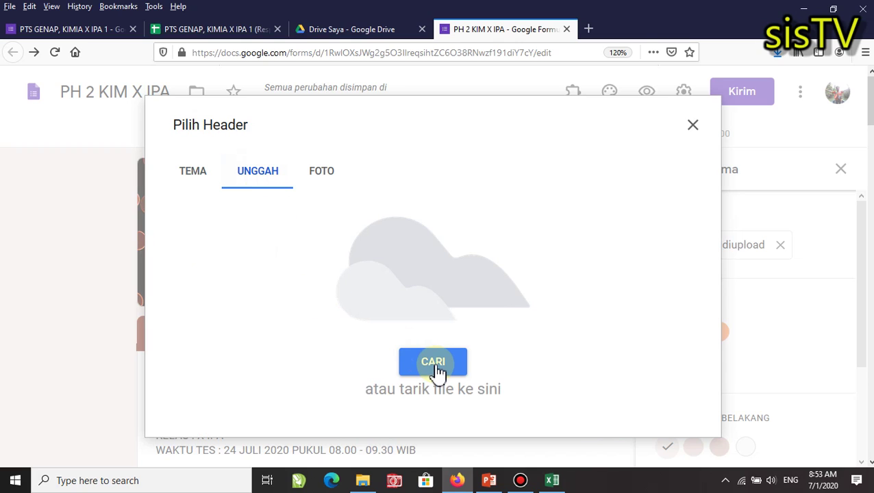
click(189, 184)
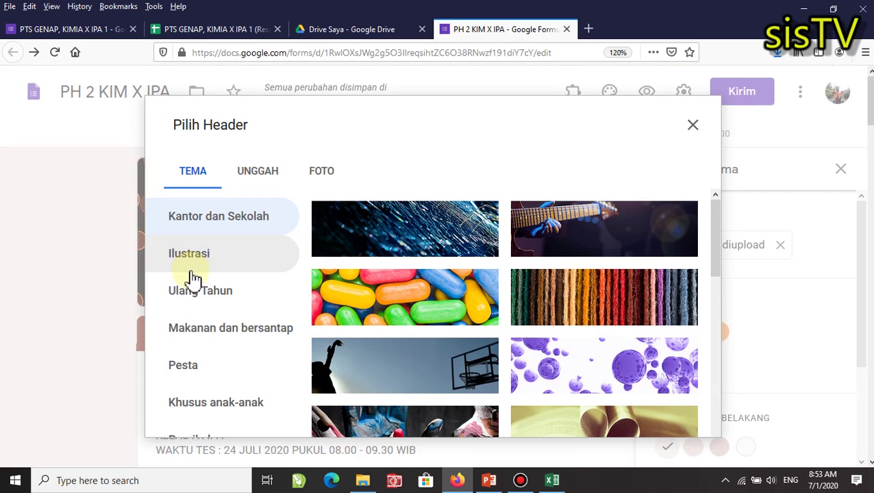
scroll(194, 278, down, 2)
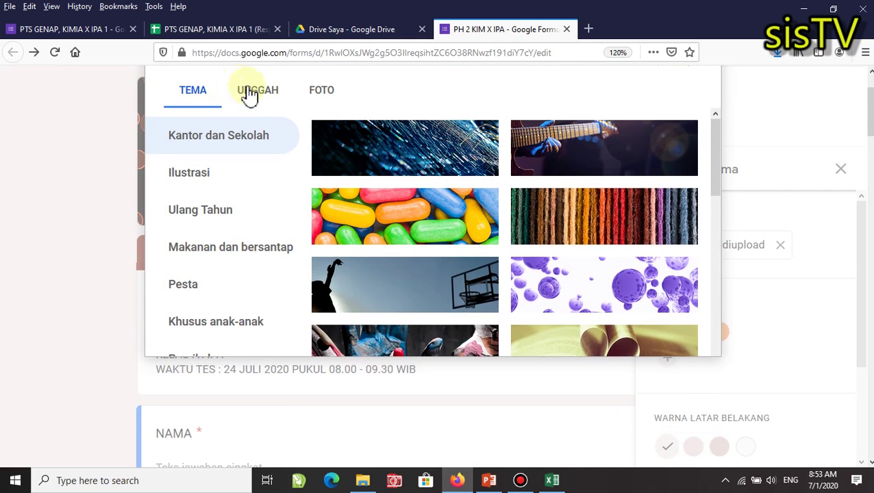
click(256, 96)
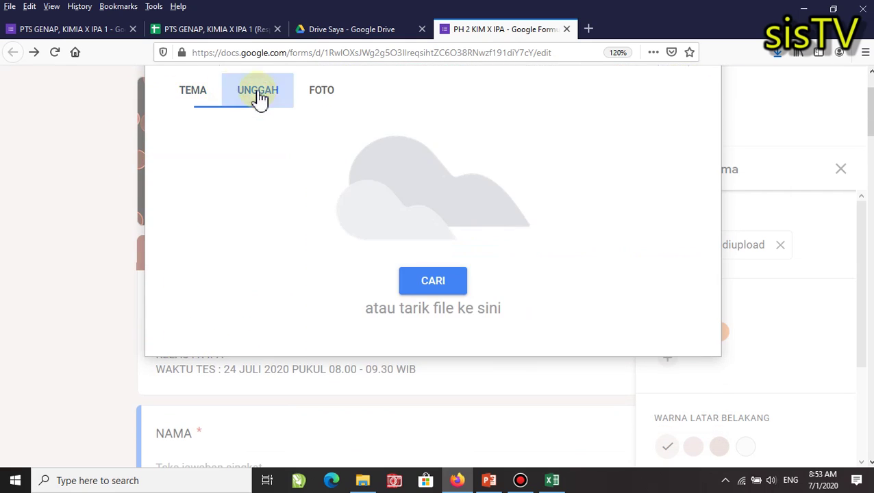
click(423, 288)
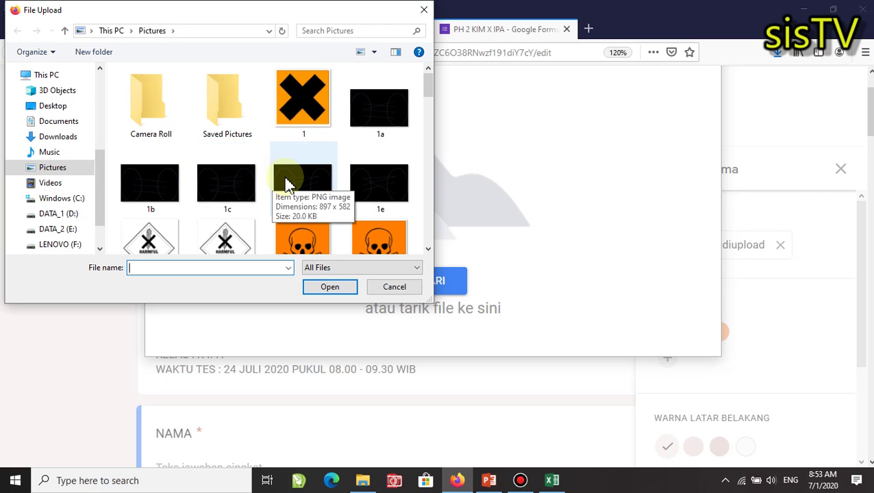
scroll(293, 182, down, 10)
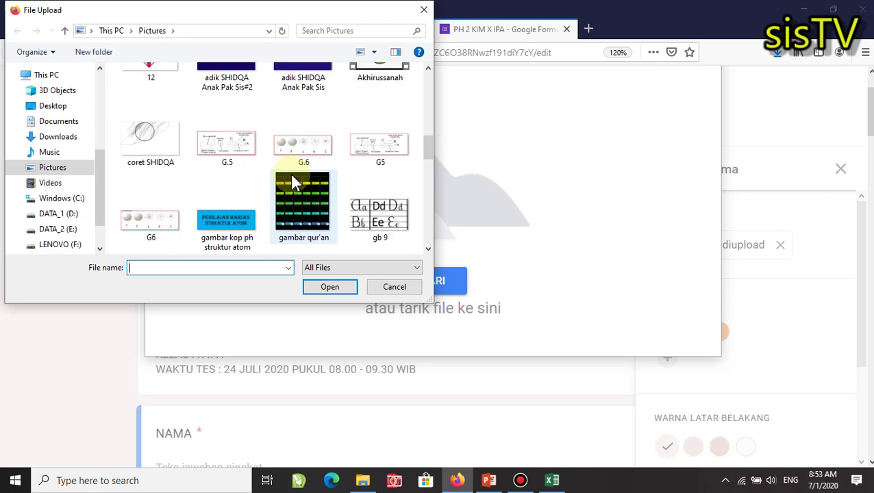
click(219, 154)
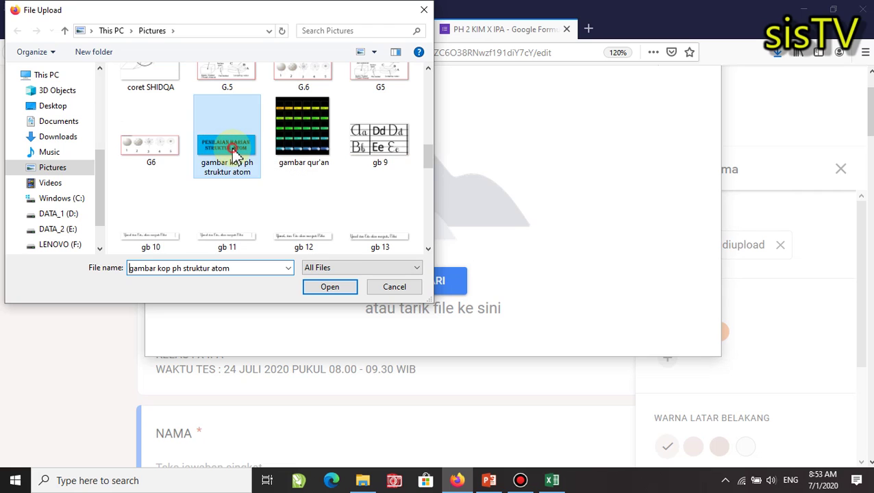
click(330, 288)
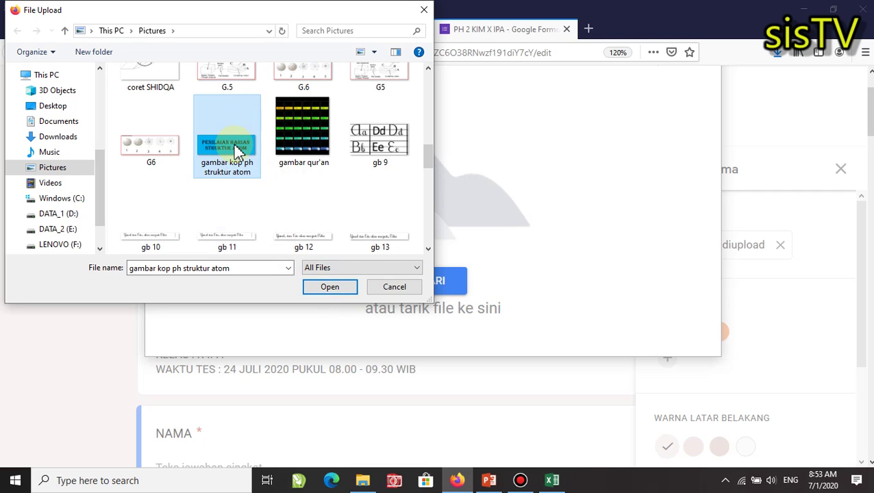
click(328, 288)
click(328, 289)
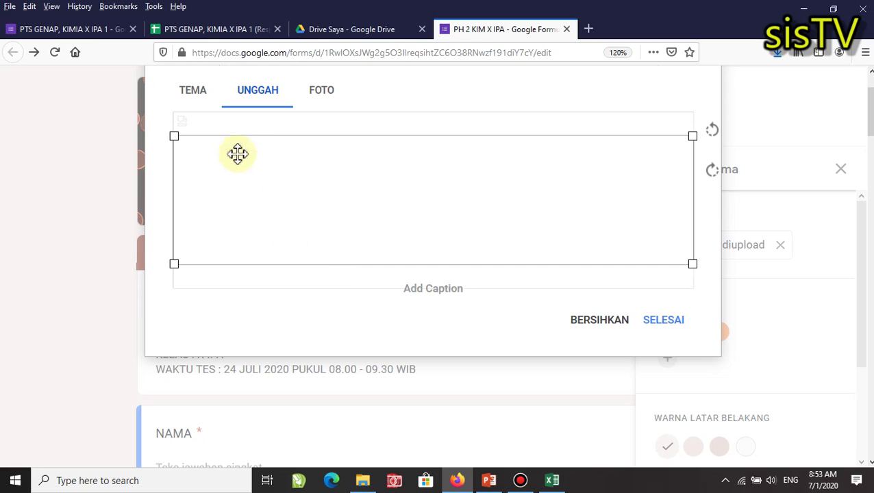
Crop the uploaded picture to the PENILAIAN HARIAN STRUKTUR ATOM banner and apply it as the header.
mouse_move(240, 135)
mouse_down()
mouse_move(238, 115)
mouse_move(235, 161)
mouse_move(234, 136)
mouse_up()
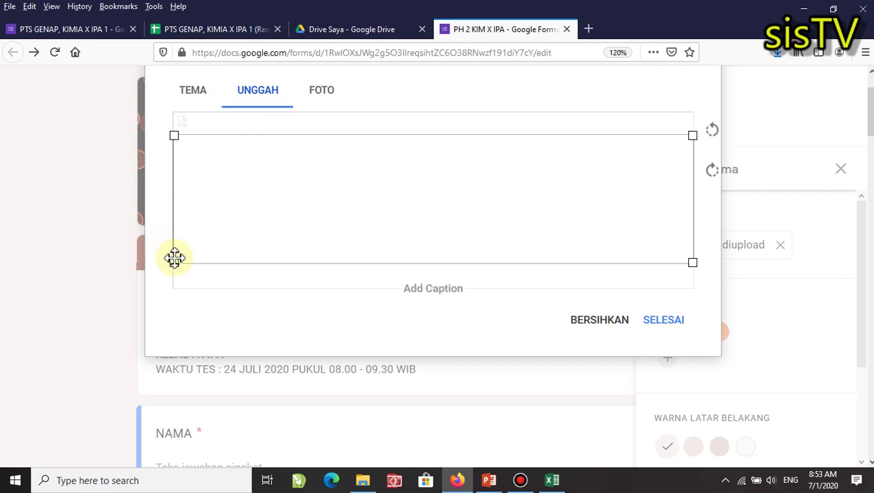
drag(176, 264, 200, 286)
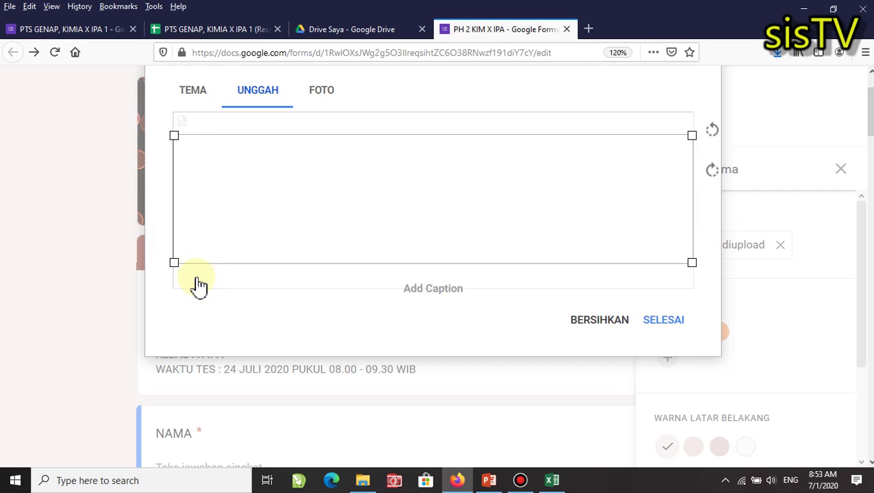
click(663, 320)
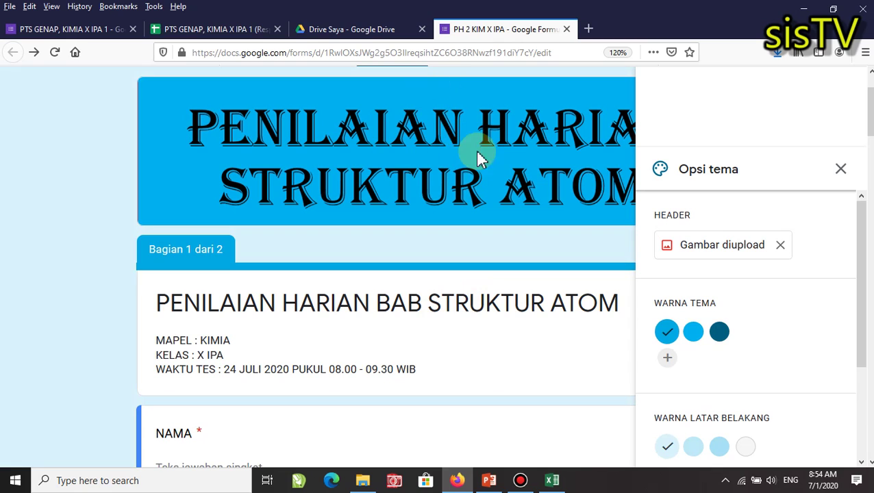
Close the theme options, review the restyled form and open a respondent preview.
click(841, 168)
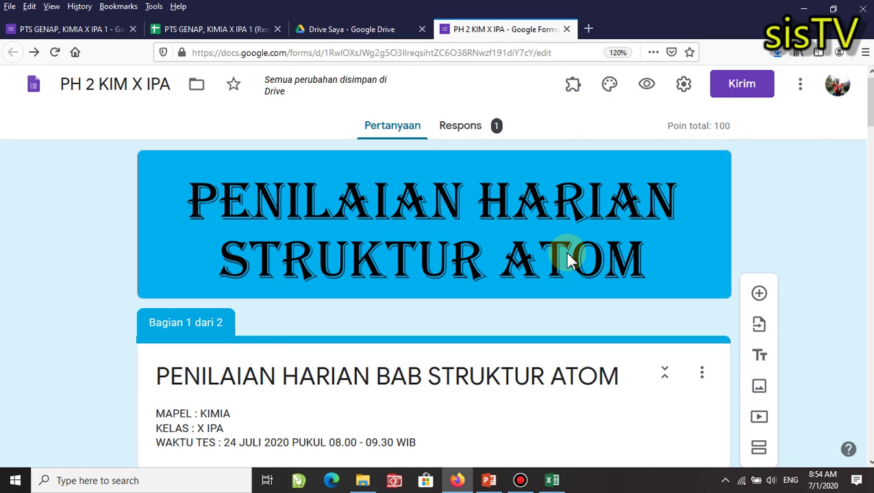
scroll(567, 254, down, 3)
scroll(566, 252, down, 7)
scroll(566, 254, up, 10)
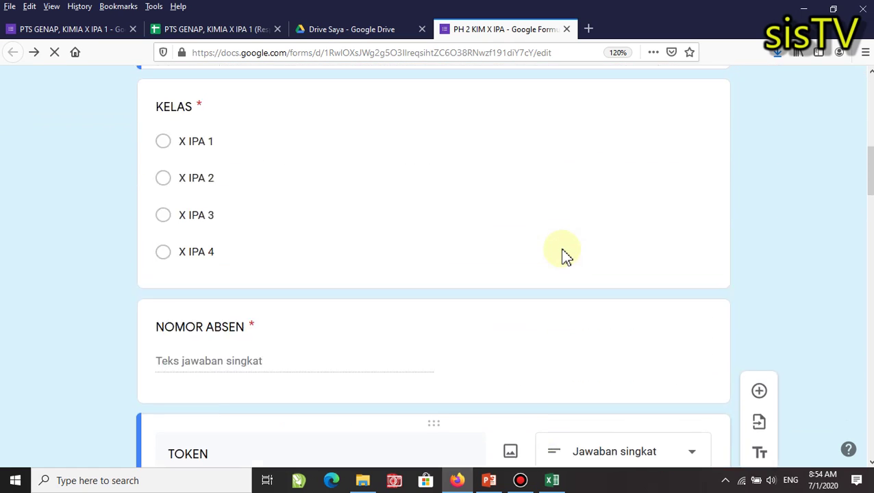
scroll(515, 235, up, 2)
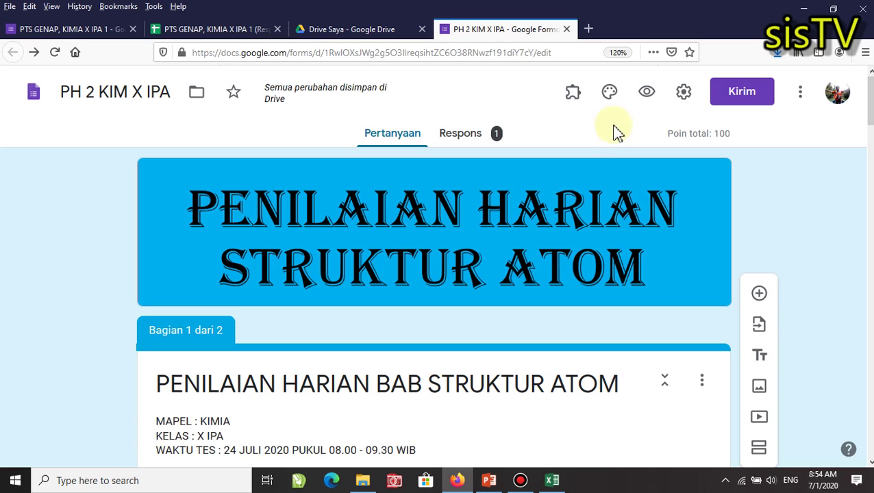
click(648, 94)
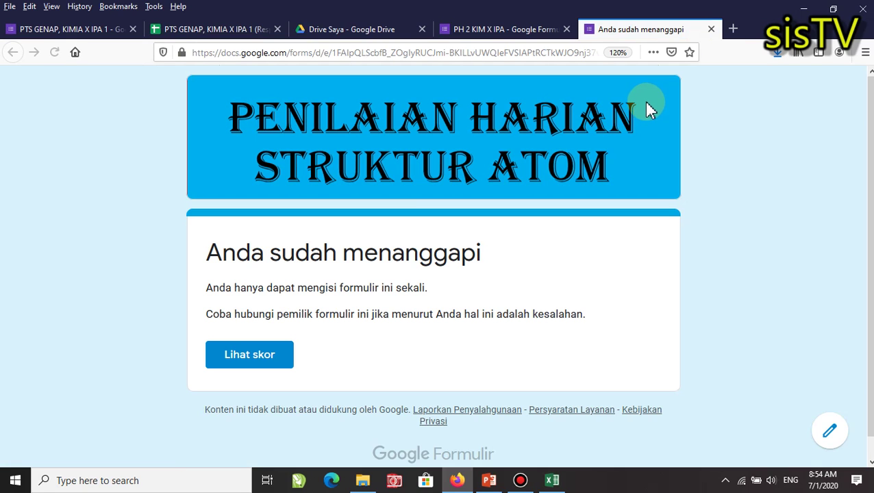
Check the new banner on the score page, then close both preview tabs.
click(259, 356)
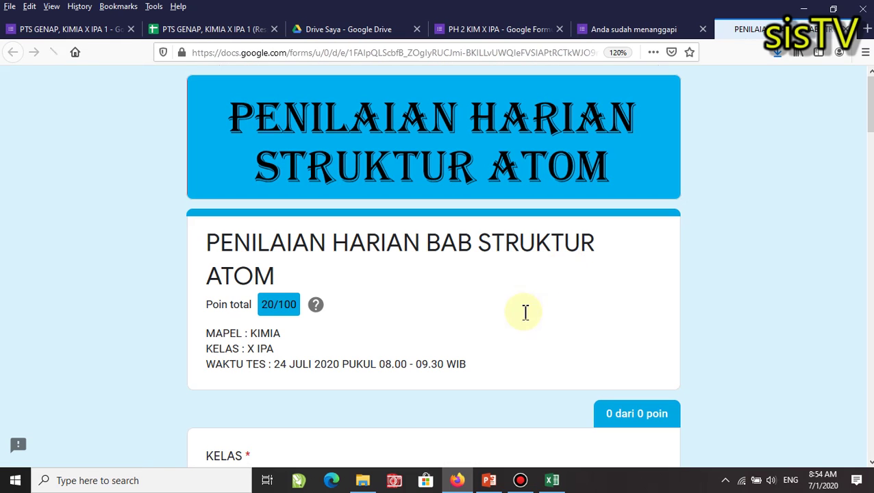
scroll(404, 316, down, 5)
scroll(396, 309, up, 5)
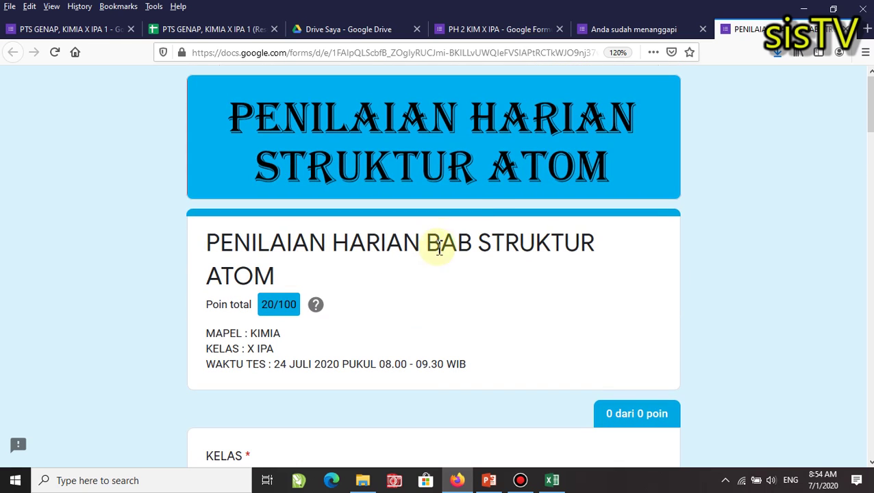
click(637, 34)
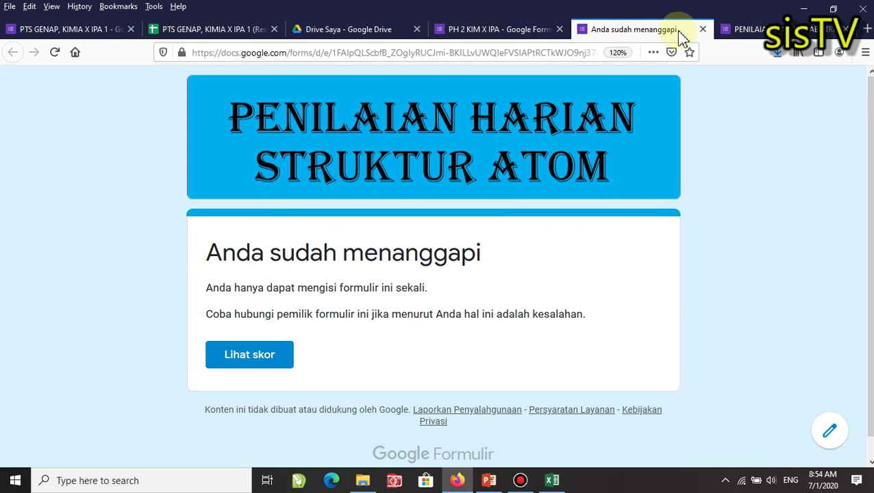
click(703, 30)
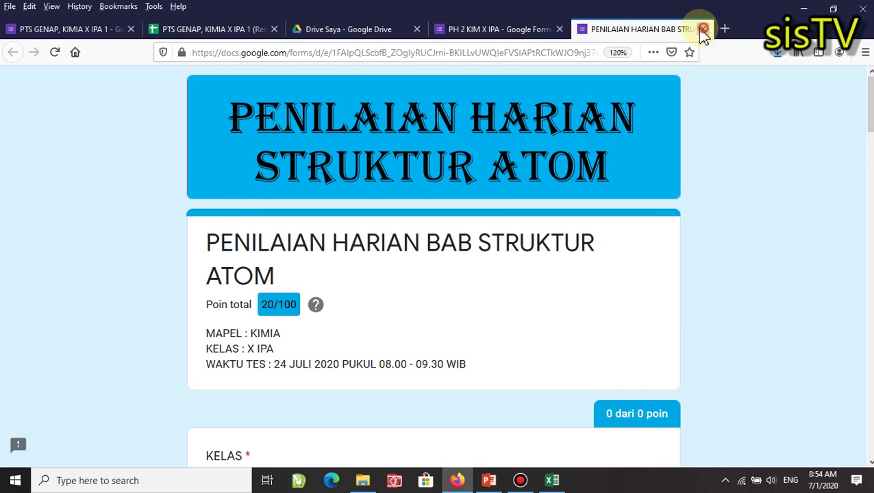
click(703, 29)
scroll(396, 301, down, 10)
scroll(392, 298, up, 10)
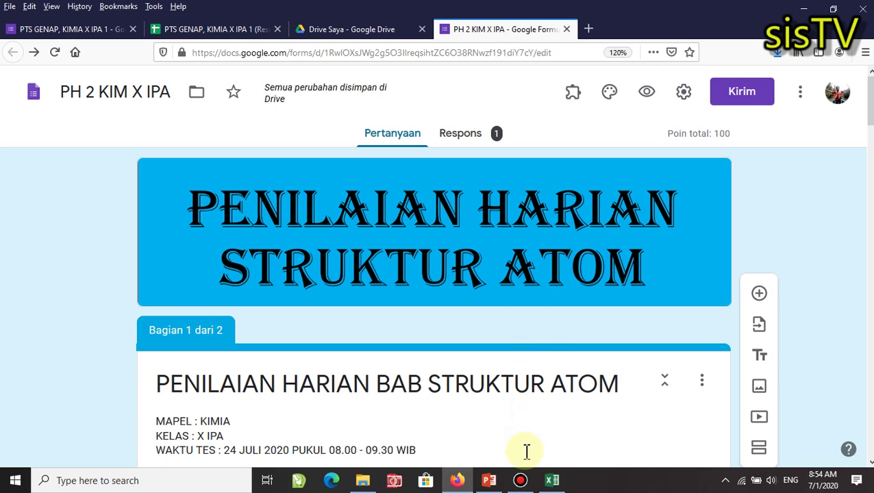
mouse_move(521, 478)
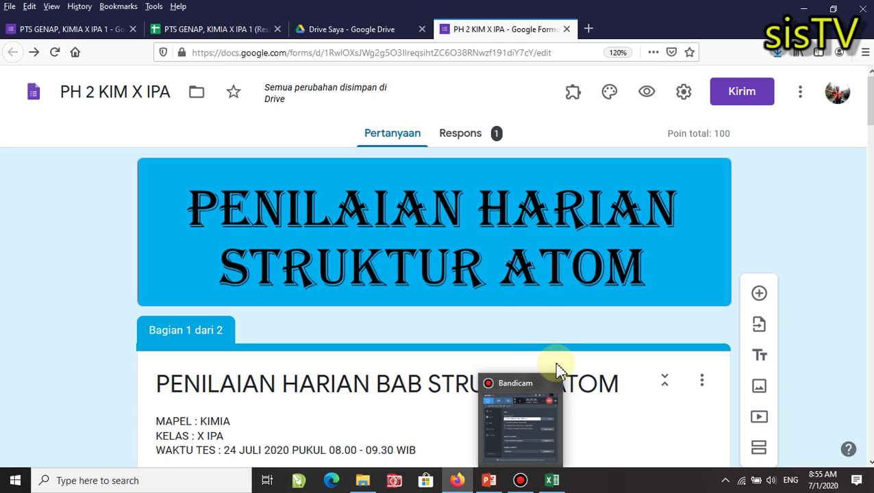